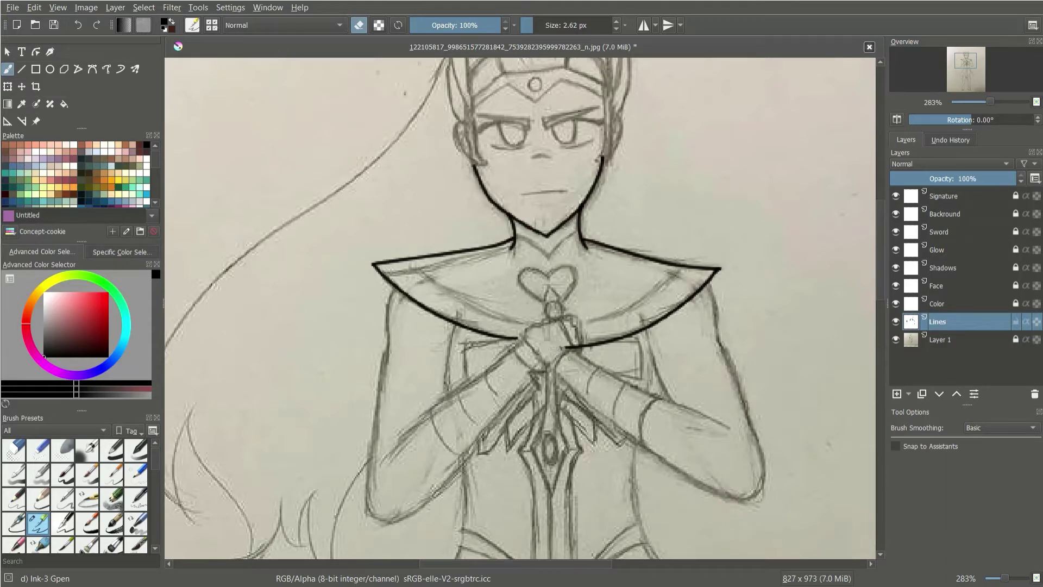
# Step: Ink the V-shaped neckline and the heart emblem on the collar, checking the line art with the sketch layer hidden
pyautogui.click(896, 339)
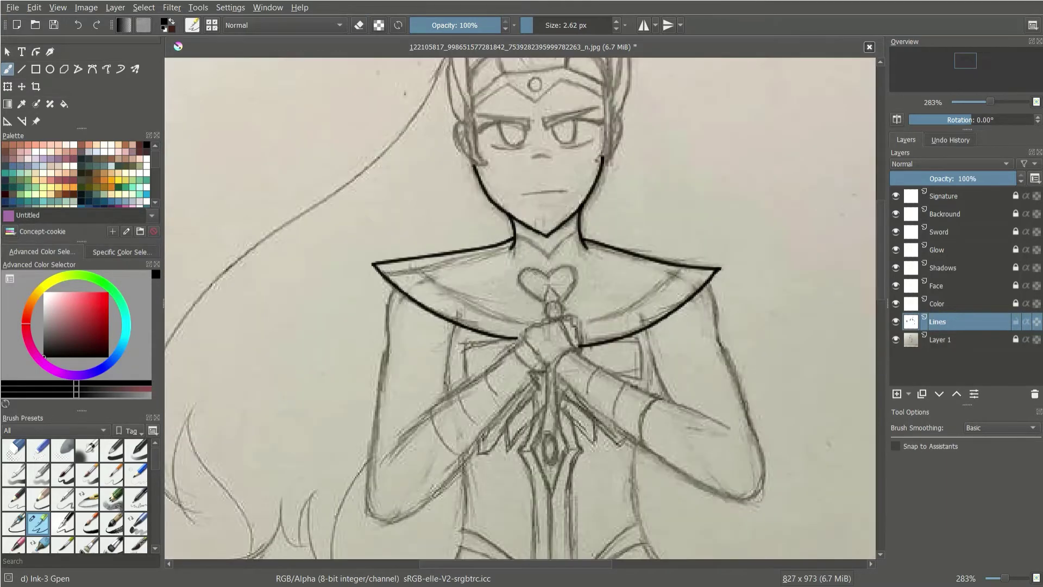
pyautogui.click(895, 339)
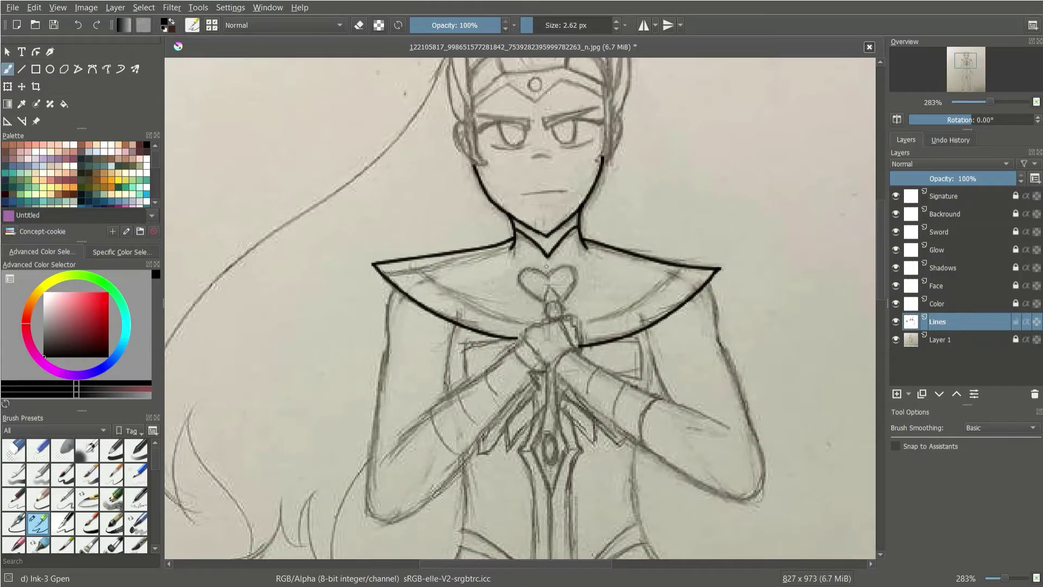
pyautogui.click(896, 339)
pyautogui.click(896, 339)
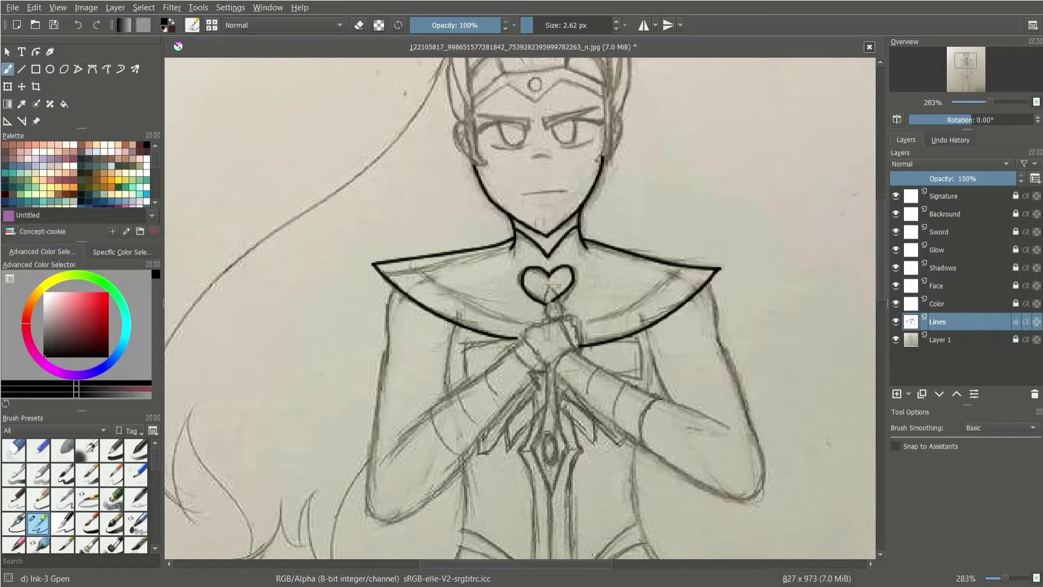
# Step: Ink the rounded tip of the sword's pommel over the heart's lower point and check it with the sketch hidden
pyautogui.moveTo(551, 275); pyautogui.dragTo(552, 302)
pyautogui.hotkey('ctrl', 'z')
pyautogui.click(895, 339)
pyautogui.click(896, 339)
pyautogui.moveTo(550, 274)
pyautogui.mouseDown()
pyautogui.moveTo(553, 305)
pyautogui.moveTo(511, 173)
pyautogui.mouseUp()
pyautogui.click(896, 339)
pyautogui.click(895, 339)
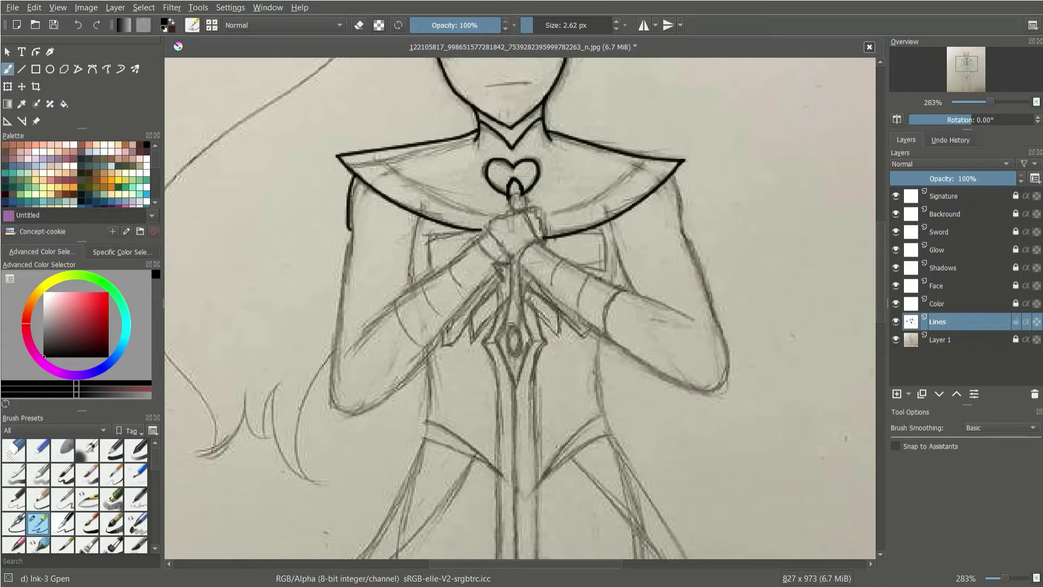
# Step: Ink the outer contour of the arm on the left from the collar down around the elbow, redoing uneven strokes
pyautogui.moveTo(361, 180); pyautogui.dragTo(334, 414)
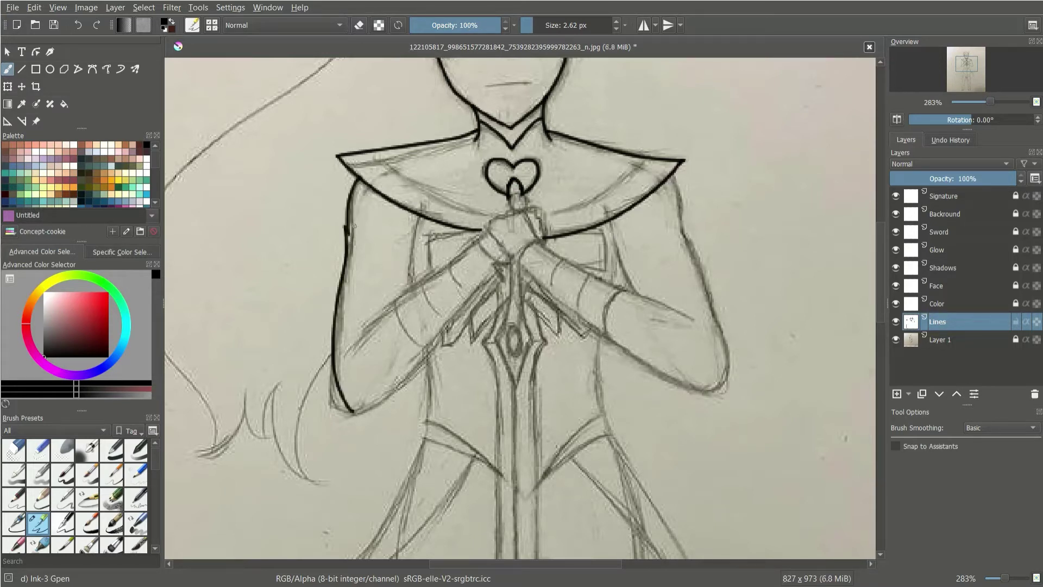
pyautogui.hotkey('ctrl', 'z')
pyautogui.moveTo(348, 235)
pyautogui.mouseDown()
pyautogui.moveTo(357, 381)
pyautogui.moveTo(332, 406)
pyautogui.mouseUp()
pyautogui.hotkey('ctrl', 'z')
pyautogui.hotkey('ctrl', 'z')
pyautogui.hotkey('ctrl', 'z')
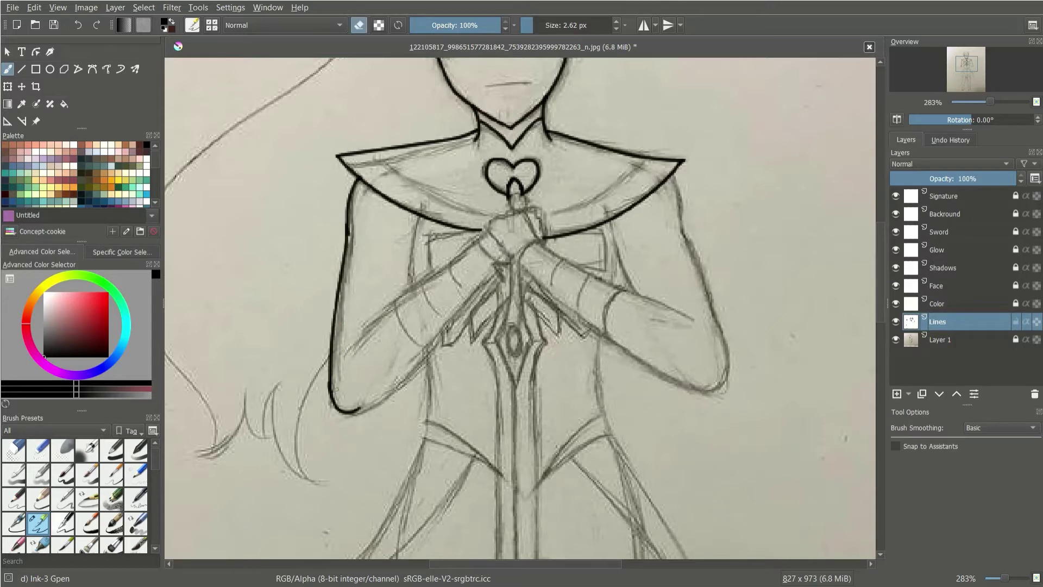
pyautogui.hotkey('ctrl', 'z')
# Step: Ink the lower edge of the left forearm from the elbow up to the clasped hands
pyautogui.moveTo(352, 411)
pyautogui.mouseDown()
pyautogui.moveTo(438, 341)
pyautogui.moveTo(493, 275)
pyautogui.mouseUp()
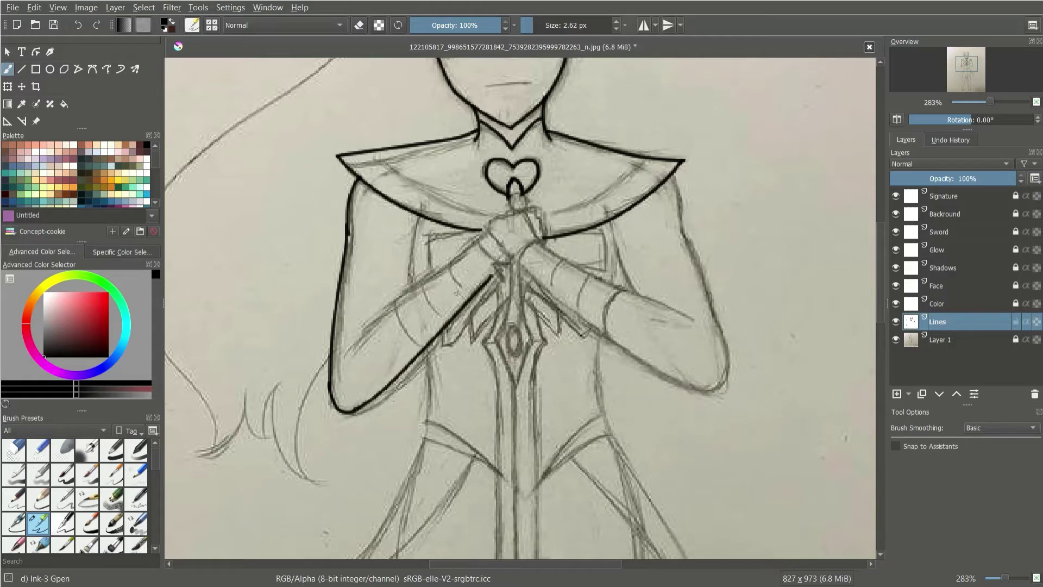
pyautogui.hotkey('ctrl', 'z')
pyautogui.moveTo(354, 411)
pyautogui.mouseDown()
pyautogui.moveTo(414, 365)
pyautogui.moveTo(508, 259)
pyautogui.mouseUp()
# Step: Ink the upper edge of the left forearm and the curved cuff line across it
pyautogui.moveTo(351, 345); pyautogui.dragTo(486, 240)
pyautogui.hotkey('ctrl', 'z')
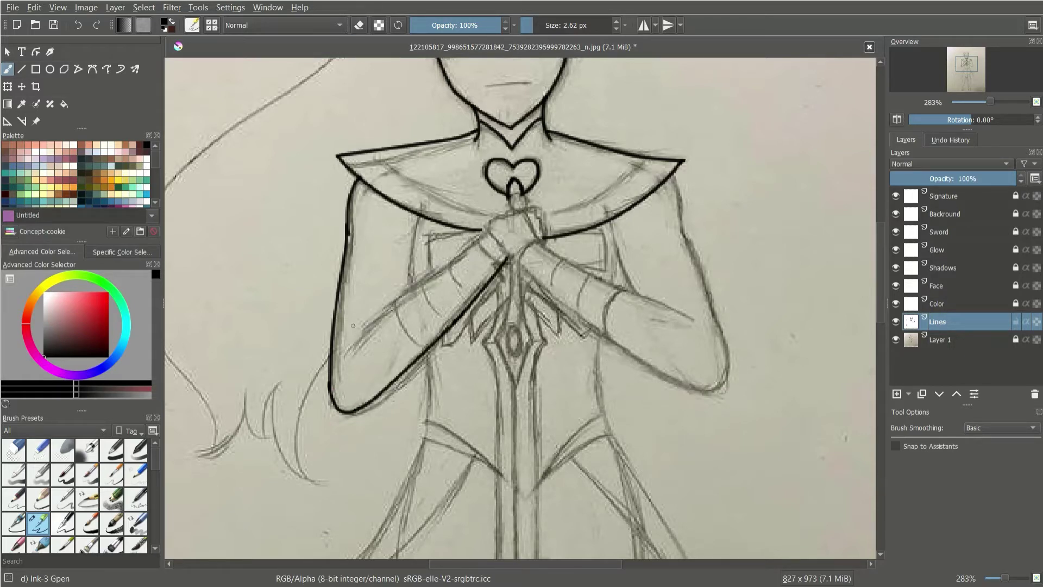
pyautogui.hotkey('ctrl', 'z')
pyautogui.moveTo(357, 338)
pyautogui.mouseDown()
pyautogui.moveTo(483, 242)
pyautogui.moveTo(477, 229)
pyautogui.mouseUp()
pyautogui.hotkey('ctrl', 'z')
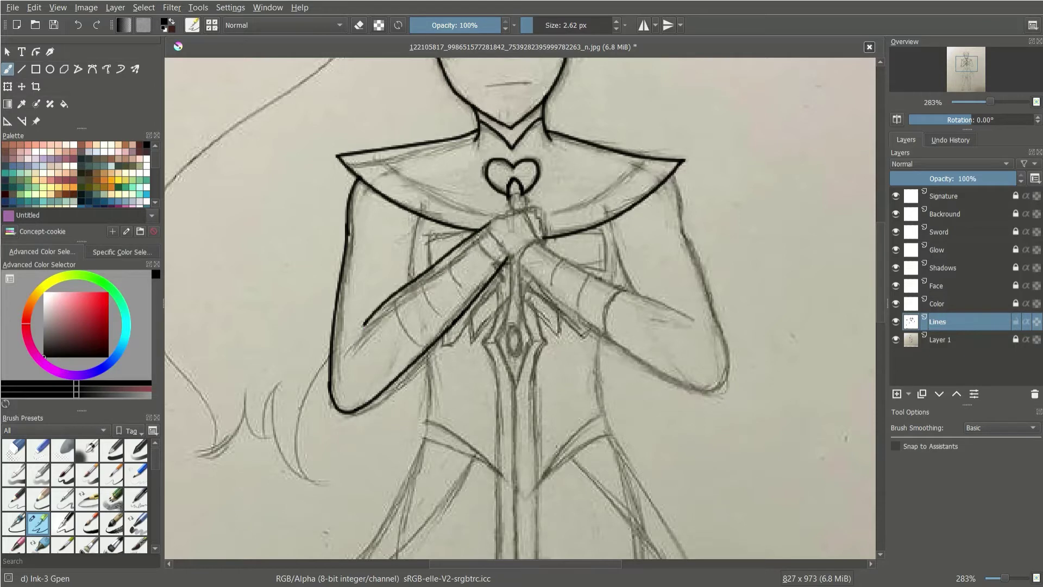
pyautogui.moveTo(391, 295); pyautogui.dragTo(428, 348)
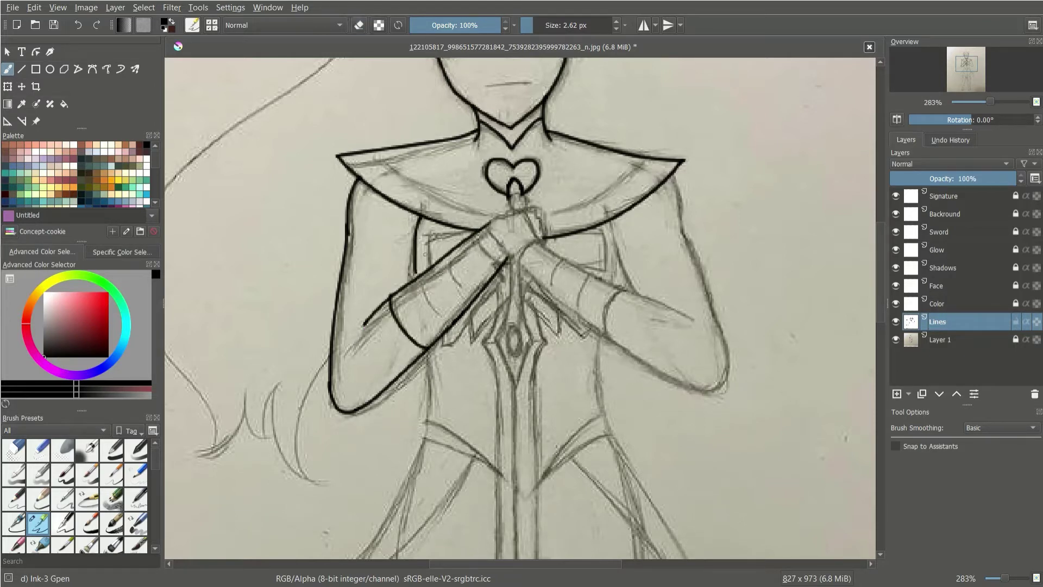
pyautogui.moveTo(418, 213); pyautogui.dragTo(403, 280)
pyautogui.hotkey('ctrl', 'z')
# Step: Ink the arm on the right with its curved cuff, and outline the clasped hands
pyautogui.moveTo(687, 220); pyautogui.dragTo(709, 280)
pyautogui.moveTo(530, 245); pyautogui.dragTo(690, 315)
pyautogui.click(895, 338)
pyautogui.click(895, 338)
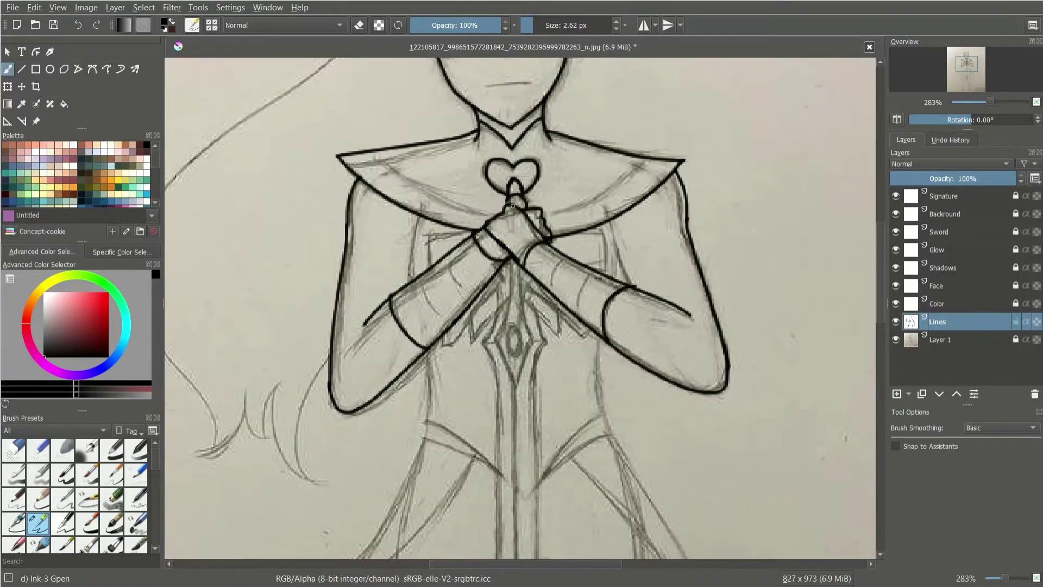
# Step: Ink the sword guard's spiked top and wing shapes below the hands, and erase the stray overlapping strokes there
pyautogui.scroll(-3, 891, 53)
pyautogui.moveTo(482, 165)
pyautogui.mouseDown()
pyautogui.moveTo(489, 191)
pyautogui.moveTo(512, 165)
pyautogui.mouseUp()
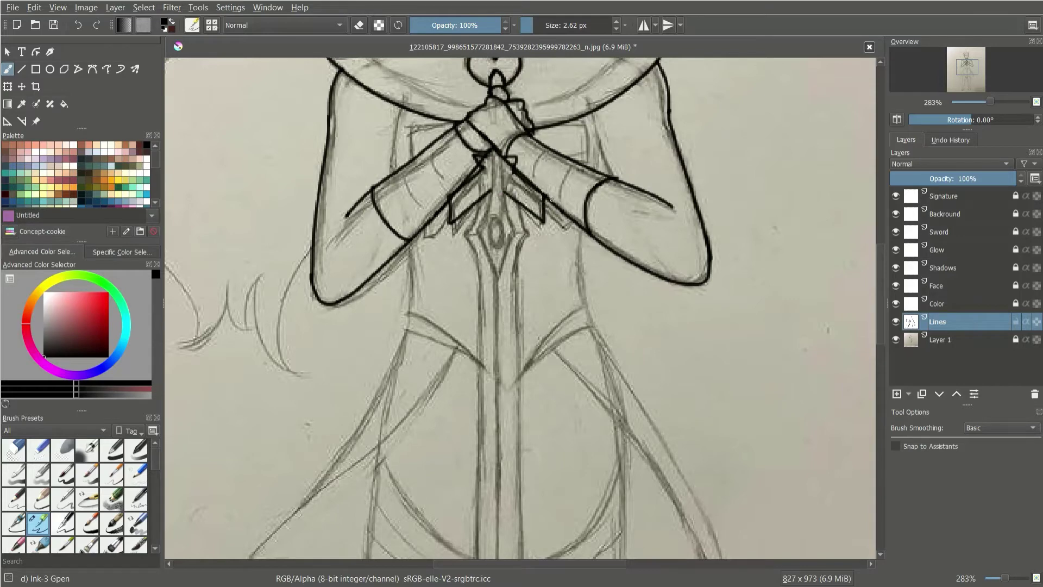
pyautogui.click(895, 339)
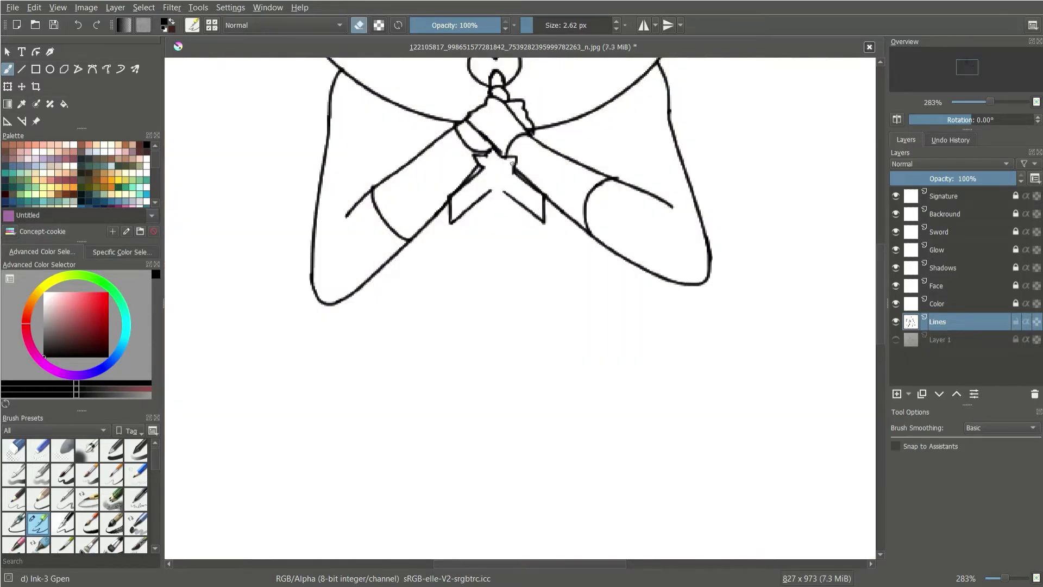
pyautogui.press('e')
pyautogui.moveTo(474, 156); pyautogui.dragTo(487, 165)
pyautogui.click(896, 339)
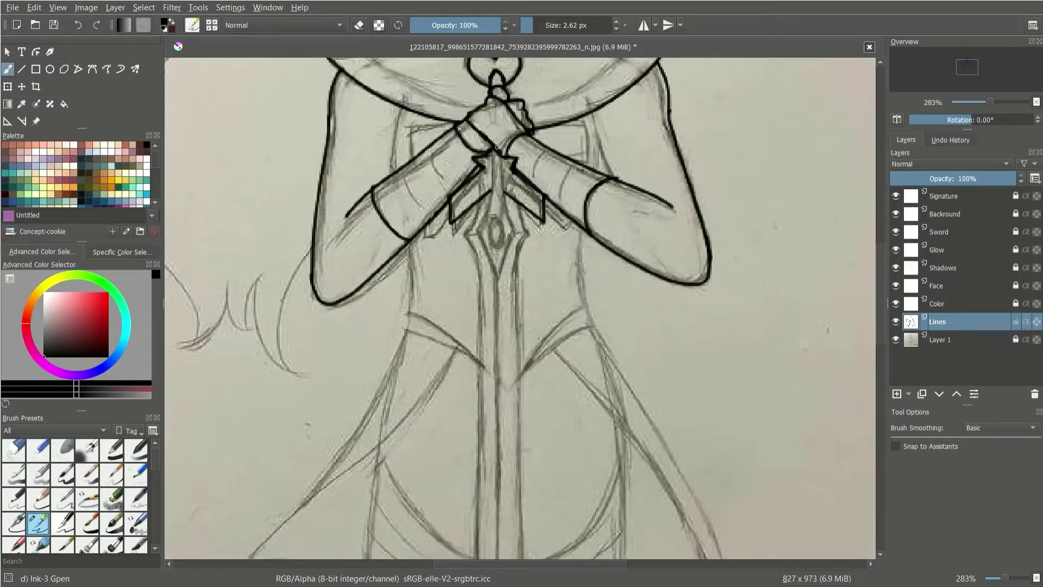
pyautogui.press('e')
# Step: Ink the sword's narrow grip and the diamond shape at the guard's centre, cleaning up and checking the lines
pyautogui.moveTo(496, 148); pyautogui.dragTo(496, 269)
pyautogui.press('e')
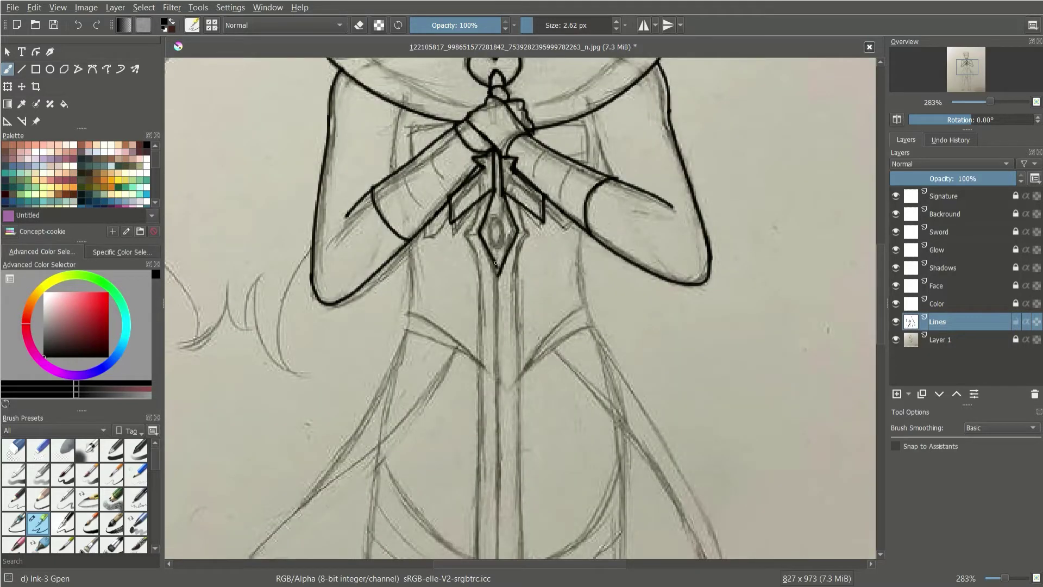
pyautogui.moveTo(498, 217)
pyautogui.mouseDown()
pyautogui.moveTo(491, 234)
pyautogui.moveTo(503, 243)
pyautogui.moveTo(501, 215)
pyautogui.mouseUp()
pyautogui.press('e')
pyautogui.click(896, 338)
pyautogui.click(895, 338)
pyautogui.click(895, 321)
pyautogui.click(896, 322)
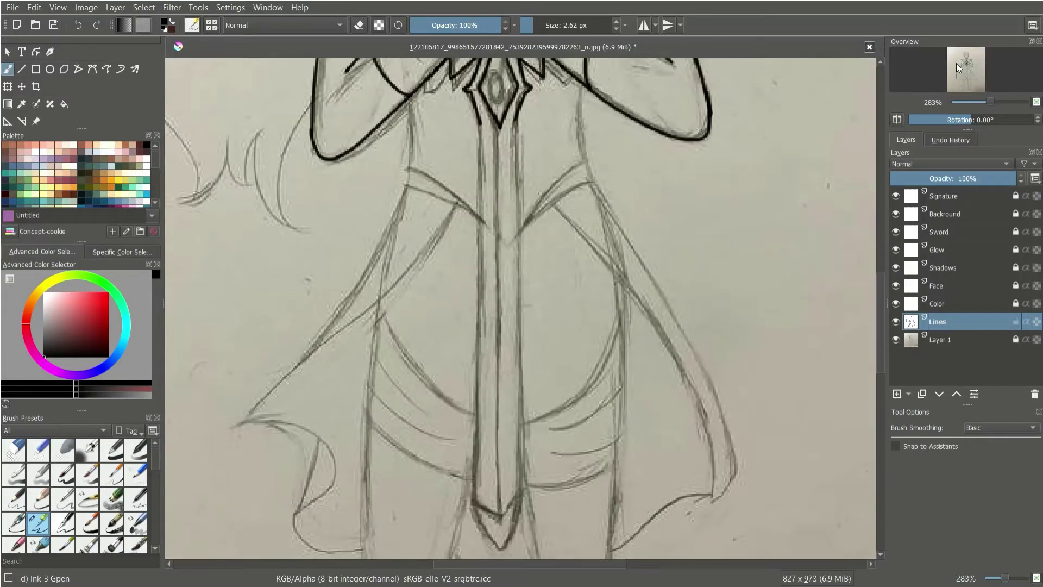
# Step: Draw both long edges of the sword blade with the straight Line tool
pyautogui.press('v')
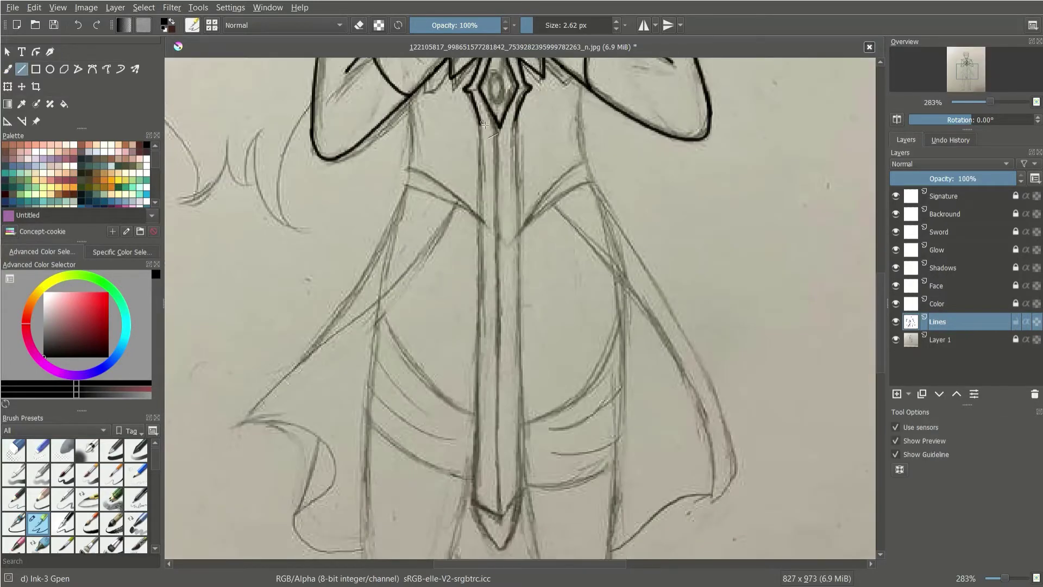
pyautogui.moveTo(480, 434); pyautogui.dragTo(476, 509)
pyautogui.moveTo(517, 119)
pyautogui.mouseDown()
pyautogui.moveTo(535, 461)
pyautogui.moveTo(522, 505)
pyautogui.mouseUp()
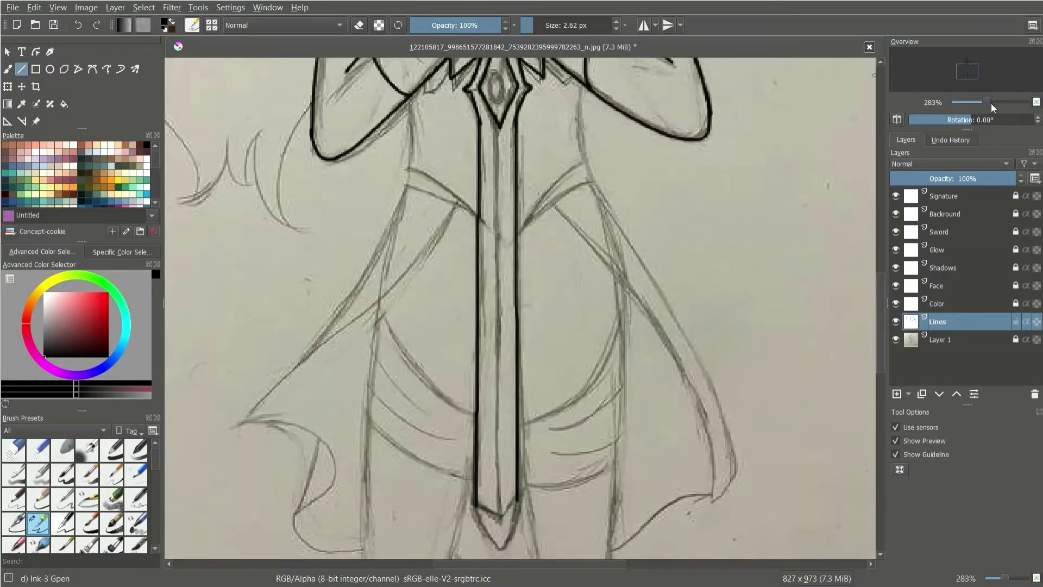
# Step: Ink the pointed tip of the blade with the freehand brush and clean up where it meets the blade's edges
pyautogui.press('b')
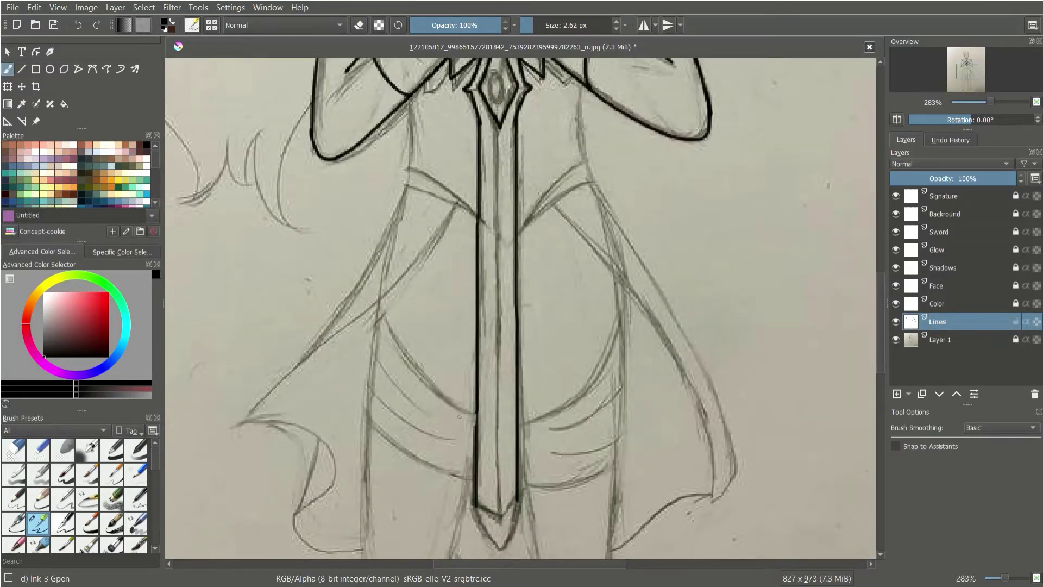
pyautogui.click(967, 67)
pyautogui.press('+')
pyautogui.press('e')
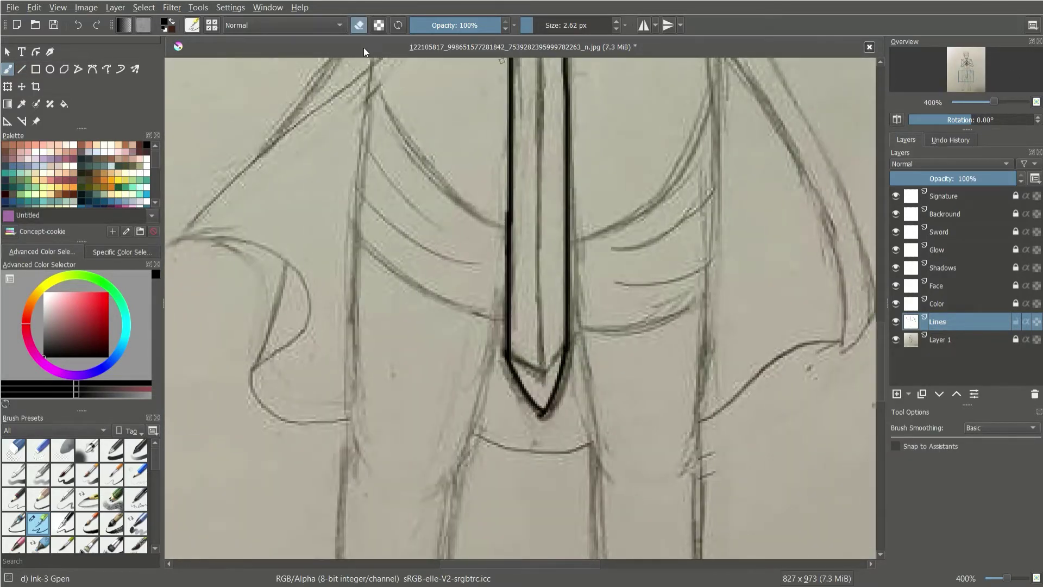
pyautogui.press('-')
pyautogui.press('e')
pyautogui.click(896, 339)
pyautogui.click(895, 339)
# Step: Draw the blade's straight centre line from the tip up to the guard with the Line tool
pyautogui.press('v')
pyautogui.moveTo(481, 535); pyautogui.dragTo(483, 142)
pyautogui.click(895, 339)
pyautogui.click(896, 340)
pyautogui.press('b')
# Step: Ink the curved inner arm lines between the collar and both forearms, and check them without the sketch
pyautogui.click(967, 82)
pyautogui.press('+')
pyautogui.click(967, 67)
pyautogui.press('+')
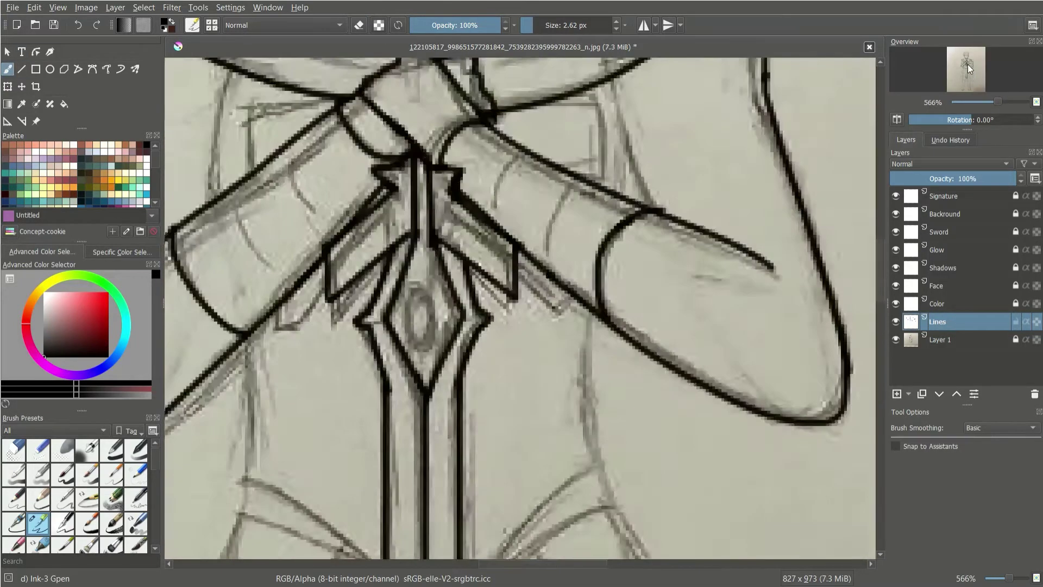
pyautogui.moveTo(998, 102)
pyautogui.mouseDown()
pyautogui.moveTo(985, 109)
pyautogui.moveTo(994, 101)
pyautogui.mouseUp()
pyautogui.moveTo(632, 172); pyautogui.dragTo(646, 260)
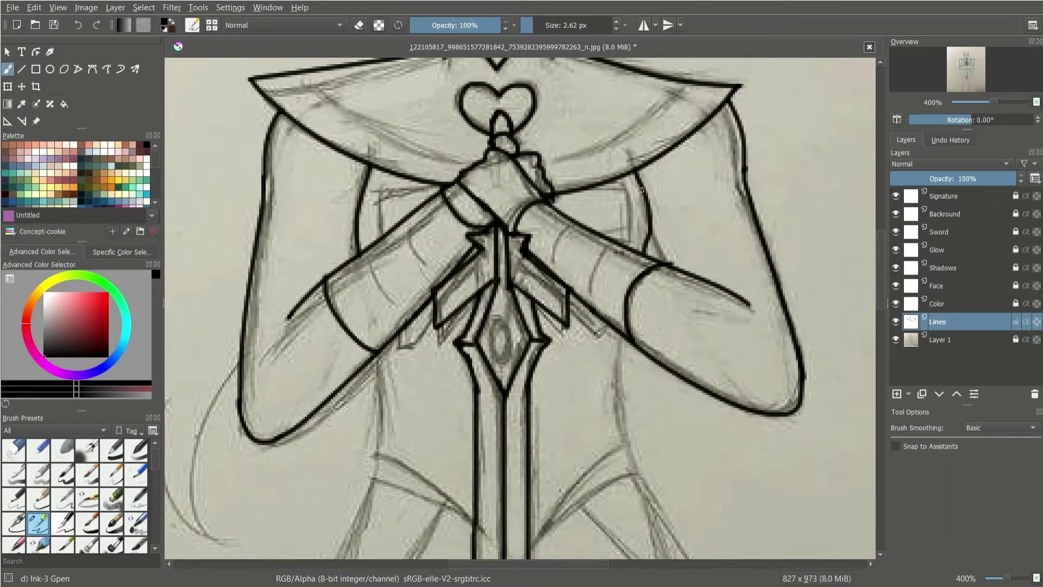
pyautogui.press('e')
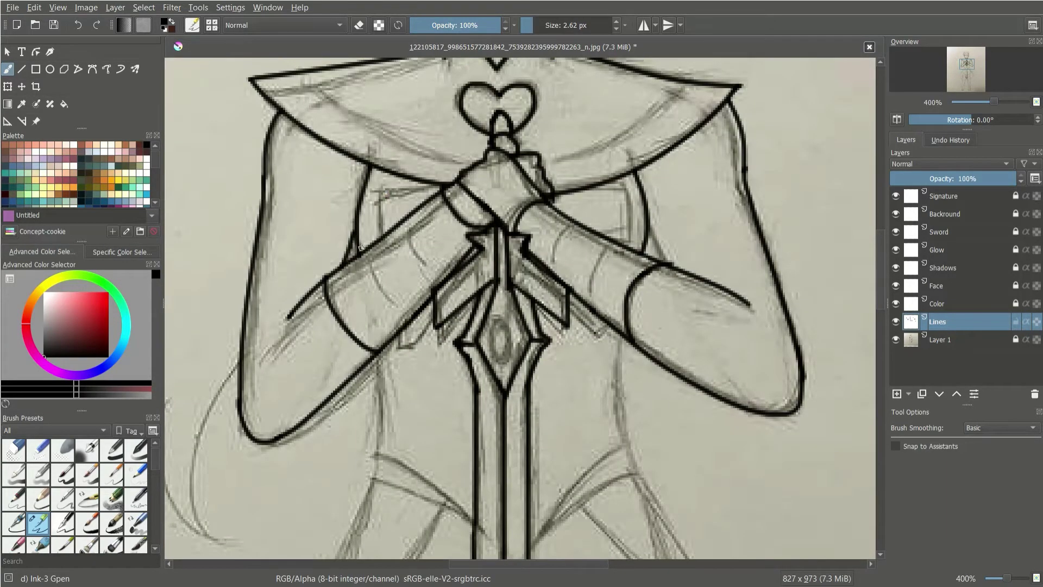
pyautogui.click(895, 339)
pyautogui.click(895, 339)
# Step: Ink the angular chest panels beside the hands and the outer feathers of the sword guard, checking with the sketch hidden
pyautogui.moveTo(970, 68); pyautogui.dragTo(973, 67)
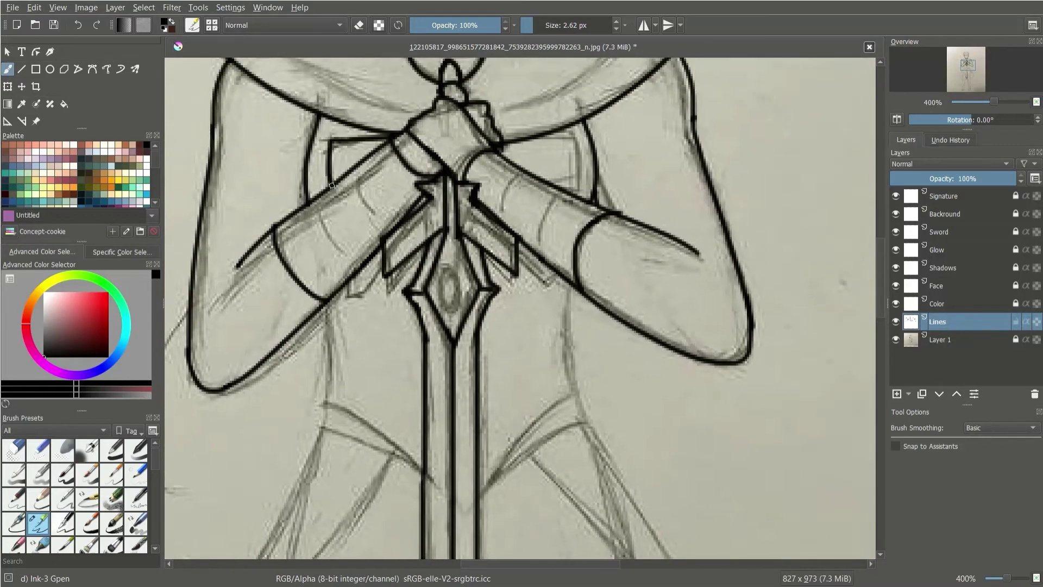
pyautogui.moveTo(545, 141); pyautogui.dragTo(580, 200)
pyautogui.moveTo(346, 280); pyautogui.dragTo(427, 249)
pyautogui.click(895, 340)
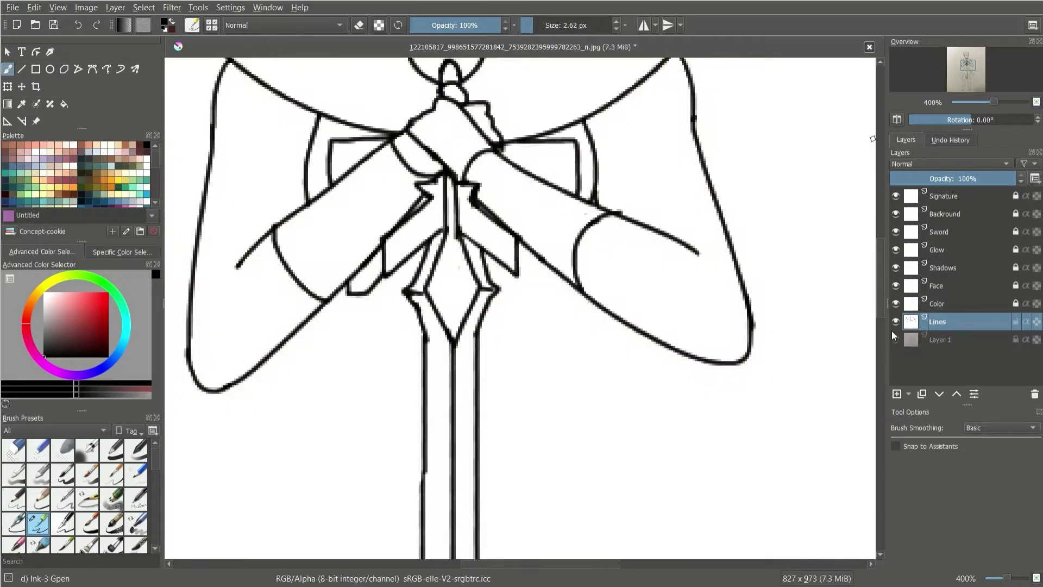
pyautogui.click(895, 339)
pyautogui.press('-')
pyautogui.click(895, 339)
pyautogui.click(895, 339)
pyautogui.press('-')
pyautogui.click(896, 339)
pyautogui.click(896, 339)
# Step: Ink both sides of the waist and the pointed belt bands running from each hip to the sword blade
pyautogui.press('+')
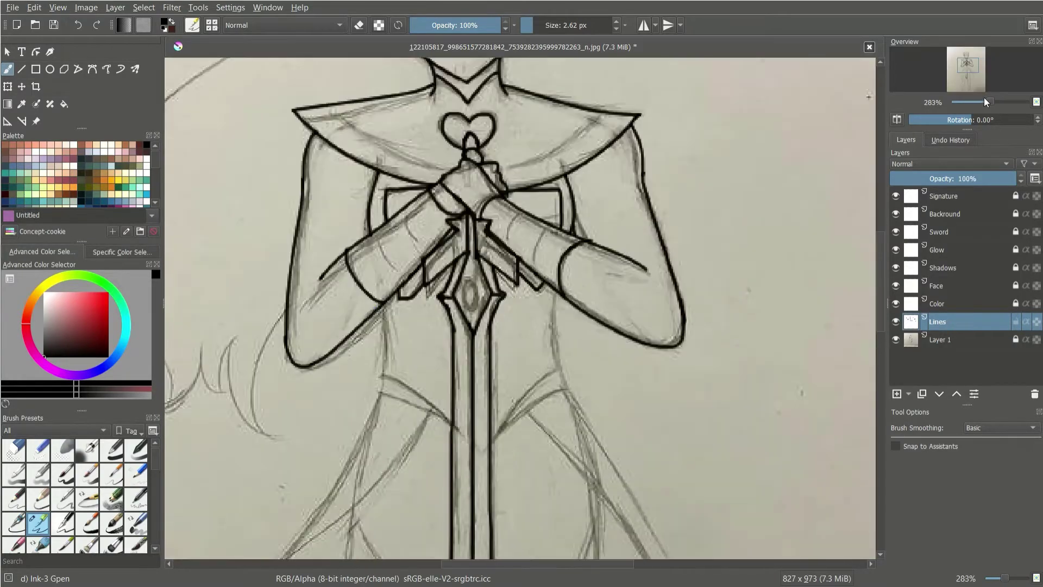
pyautogui.press('+')
pyautogui.press('+')
pyautogui.click(967, 66)
pyautogui.moveTo(967, 66); pyautogui.dragTo(966, 66)
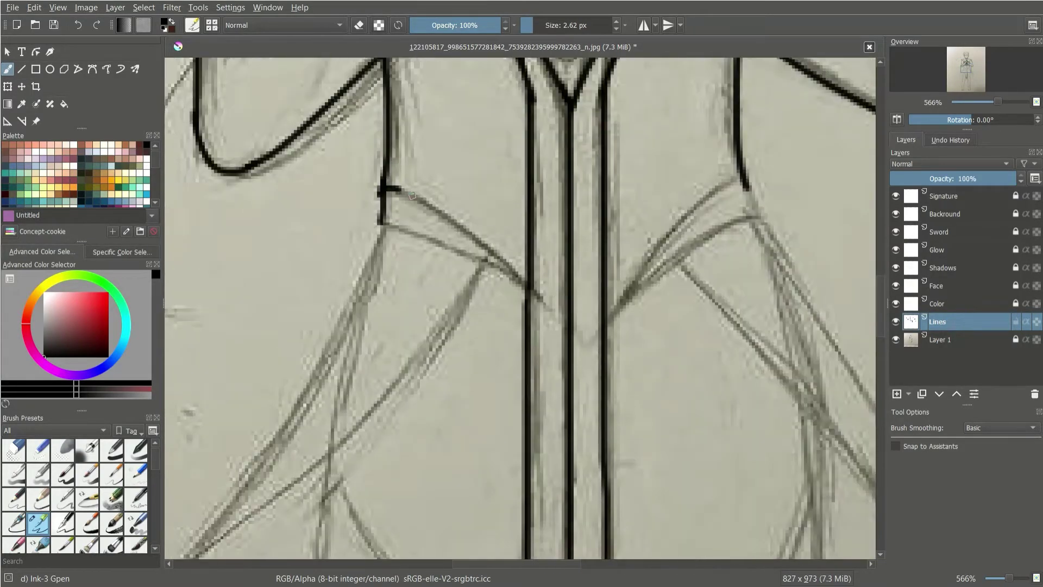
pyautogui.moveTo(383, 187); pyautogui.dragTo(529, 285)
pyautogui.moveTo(379, 222); pyautogui.dragTo(530, 283)
pyautogui.moveTo(609, 305); pyautogui.dragTo(763, 217)
pyautogui.moveTo(763, 216); pyautogui.dragTo(614, 303)
pyautogui.hotkey('ctrl', 'z')
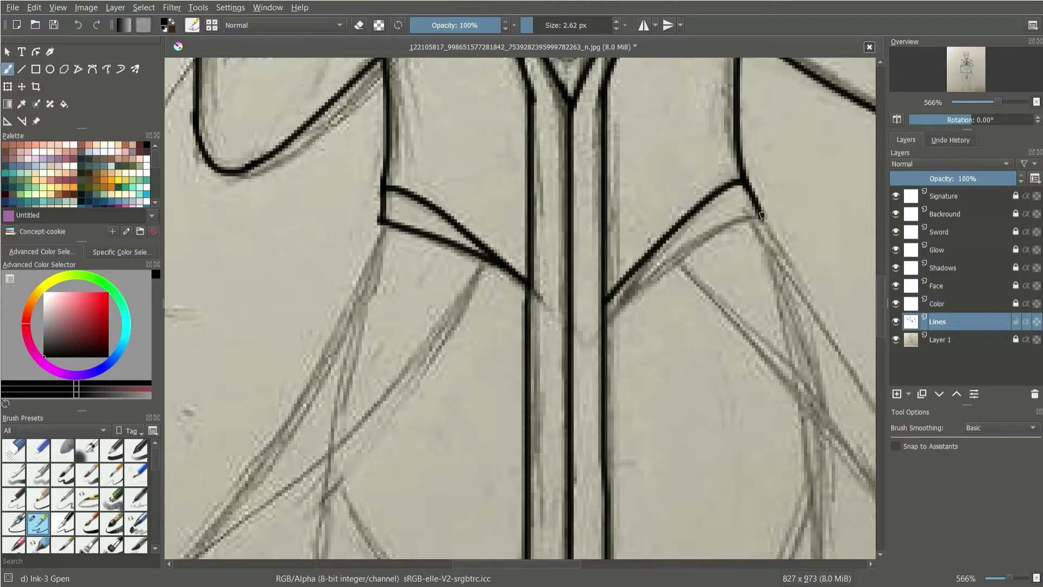
pyautogui.hotkey('ctrl', 'shift', 'z')
# Step: Ink the outer contours of both thighs from the belt downward and erase excess on the leg lines
pyautogui.moveTo(997, 101); pyautogui.dragTo(990, 102)
pyautogui.hotkey('ctrl', 'z')
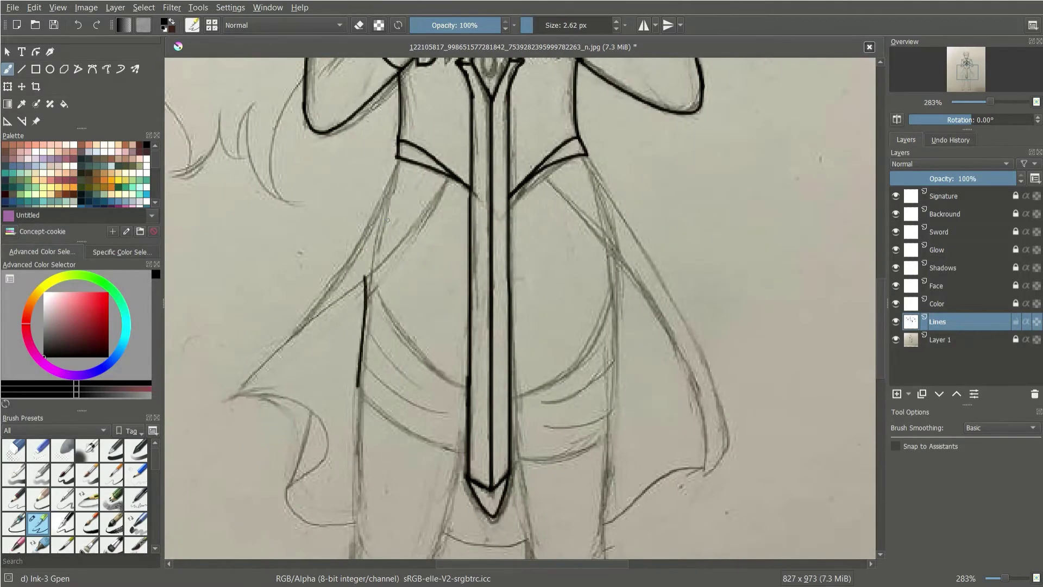
pyautogui.moveTo(397, 158); pyautogui.dragTo(346, 414)
pyautogui.press('e')
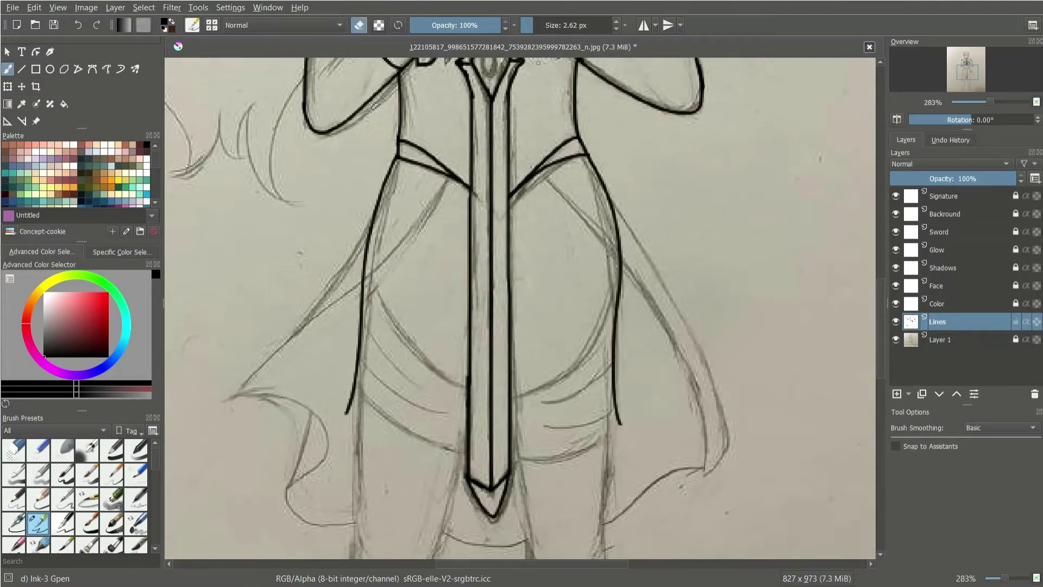
pyautogui.moveTo(967, 73); pyautogui.dragTo(965, 76)
pyautogui.moveTo(406, 288); pyautogui.dragTo(405, 342)
pyautogui.press('e')
# Step: Ink the helmet's front plate, side wings and pointed headband, and outline the oval gem in the headband's centre
pyautogui.moveTo(966, 75); pyautogui.dragTo(965, 59)
pyautogui.moveTo(990, 102); pyautogui.dragTo(1006, 102)
pyautogui.hotkey('ctrl', 'z')
pyautogui.moveTo(552, 212); pyautogui.dragTo(551, 215)
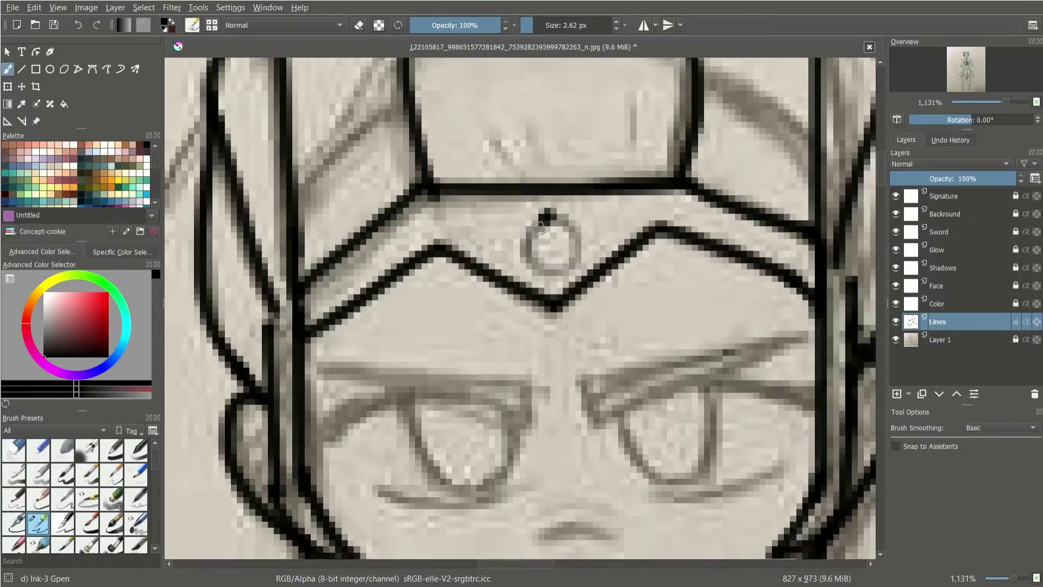
pyautogui.moveTo(1006, 102)
pyautogui.mouseDown()
pyautogui.moveTo(983, 103)
pyautogui.moveTo(1005, 103)
pyautogui.mouseUp()
pyautogui.click(897, 339)
pyautogui.hotkey('ctrl', 'z')
pyautogui.hotkey('ctrl', 'shift', 'z')
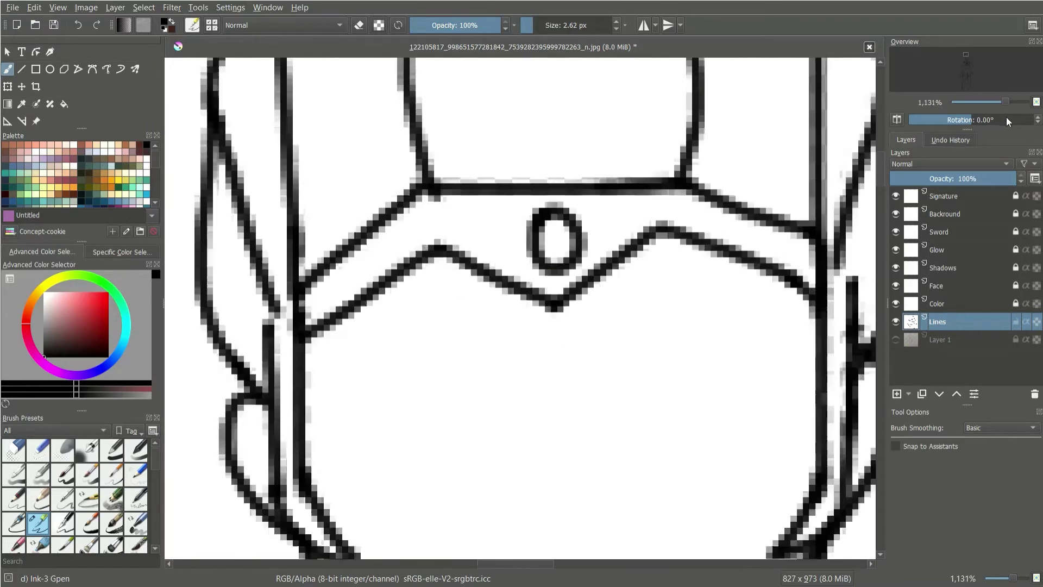
# Step: Erase the excess thickness on the headband's lower line beside its right peak, comparing it with the previous version
pyautogui.press('+')
pyautogui.press('e')
pyautogui.moveTo(744, 182)
pyautogui.mouseDown()
pyautogui.moveTo(676, 216)
pyautogui.moveTo(576, 293)
pyautogui.moveTo(716, 213)
pyautogui.mouseUp()
pyautogui.press('e')
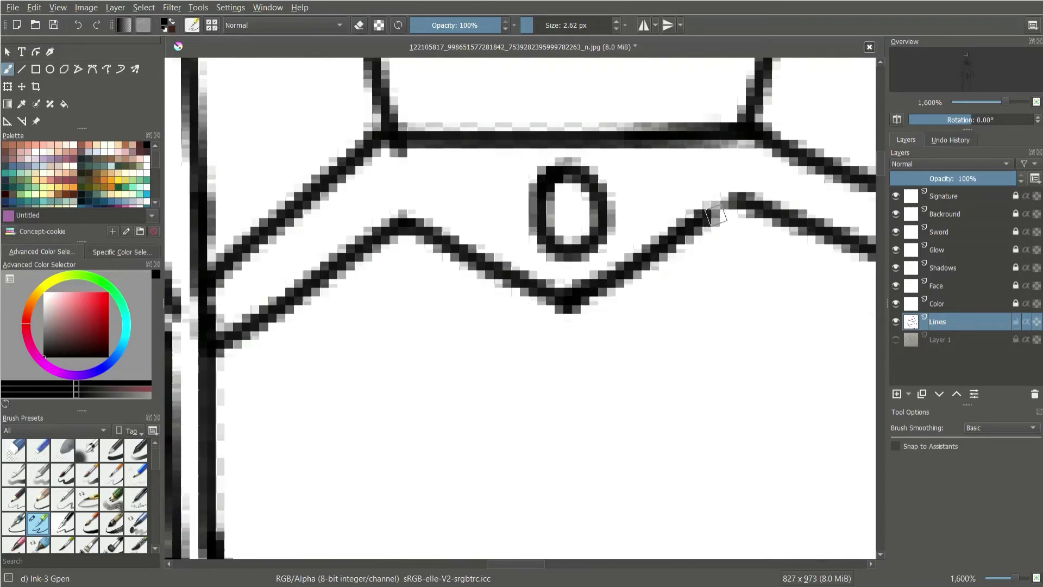
pyautogui.hotkey('ctrl', 'z')
pyautogui.hotkey('ctrl', 'shift', 'z')
pyautogui.hotkey('ctrl', 'z')
pyautogui.hotkey('ctrl', 'shift', 'z')
# Step: Show the sketch and ink the curved helmet edges joining the front plate to both side wings
pyautogui.moveTo(1006, 102); pyautogui.dragTo(1002, 100)
pyautogui.click(896, 339)
pyautogui.moveTo(434, 156); pyautogui.dragTo(361, 212)
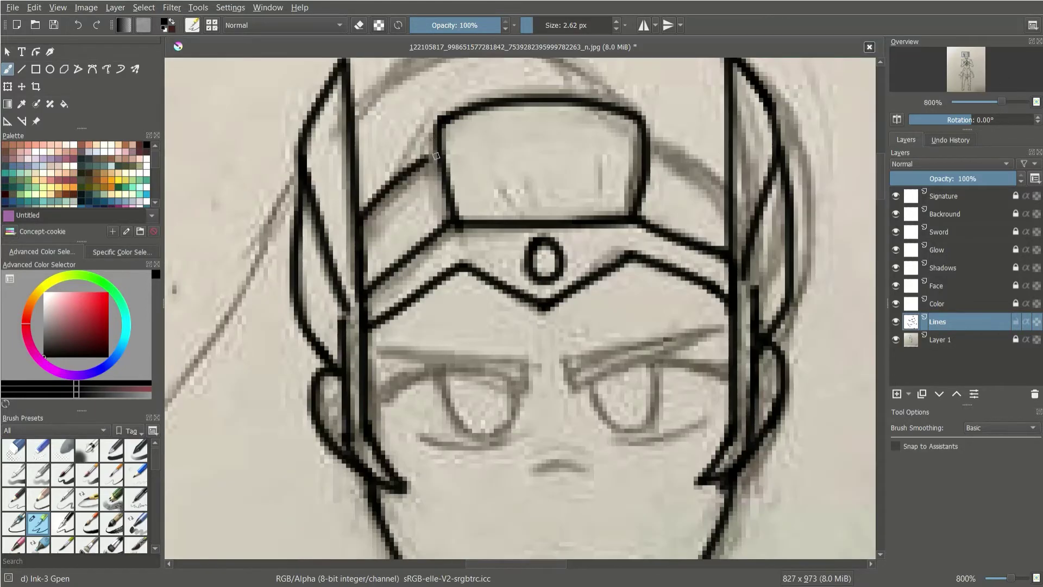
pyautogui.moveTo(650, 144); pyautogui.dragTo(723, 213)
pyautogui.hotkey('ctrl', 'z')
pyautogui.moveTo(647, 147); pyautogui.dragTo(731, 201)
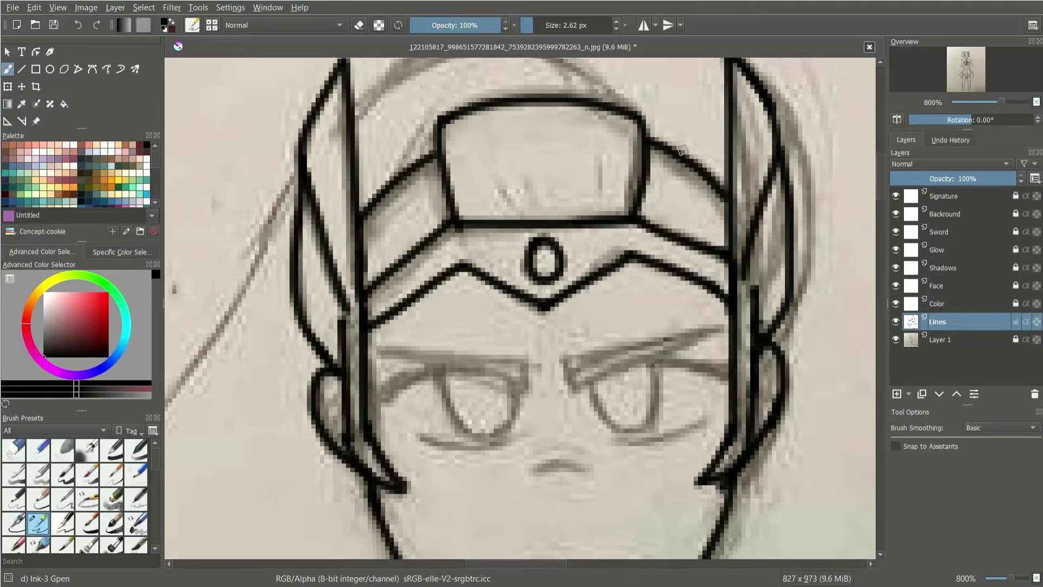
# Step: Ink the rounded helmet crown between the side wings, comparing the linework with the sketch hidden and shown
pyautogui.moveTo(1002, 102)
pyautogui.mouseDown()
pyautogui.moveTo(987, 99)
pyautogui.moveTo(998, 101)
pyautogui.mouseUp()
pyautogui.click(896, 340)
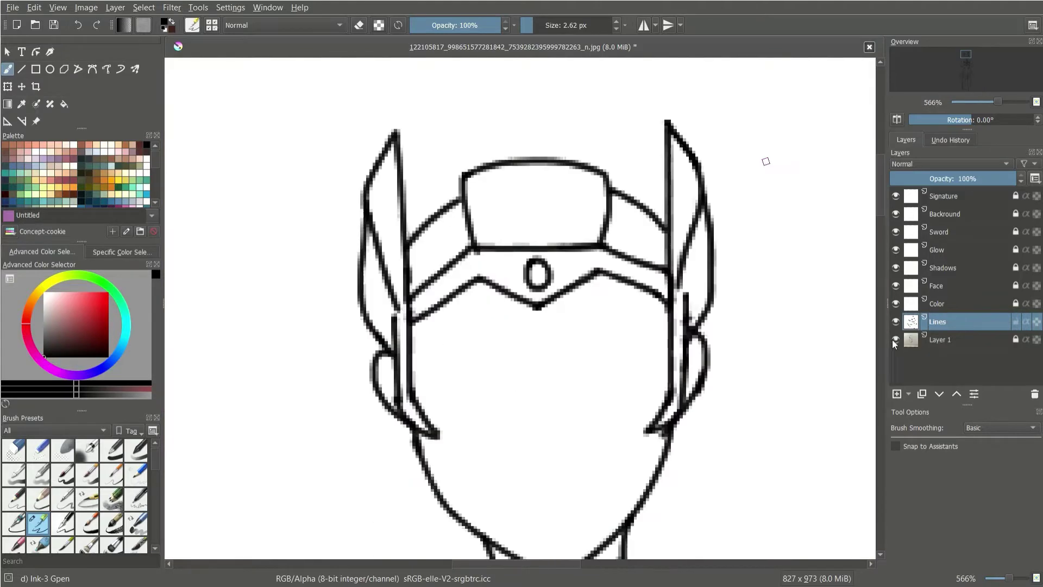
pyautogui.click(896, 340)
pyautogui.moveTo(967, 58); pyautogui.dragTo(966, 52)
pyautogui.hotkey('ctrl', 'z')
pyautogui.moveTo(600, 207)
pyautogui.mouseDown()
pyautogui.moveTo(463, 158)
pyautogui.moveTo(402, 213)
pyautogui.mouseUp()
pyautogui.scroll(-2, 992, 55)
# Step: Ink the long sweeping outer contour of the hair from the helmet downward, checking it against the sketch
pyautogui.moveTo(966, 69); pyautogui.dragTo(958, 58)
pyautogui.hotkey('ctrl', 'z')
pyautogui.moveTo(748, 96)
pyautogui.mouseDown()
pyautogui.moveTo(458, 486)
pyautogui.moveTo(451, 519)
pyautogui.mouseUp()
pyautogui.click(896, 340)
pyautogui.click(896, 340)
# Step: Redraw the hair's lower outer curve down to its first tip and ink the inner edge rising from that tip
pyautogui.moveTo(990, 102); pyautogui.dragTo(1002, 101)
pyautogui.click(953, 65)
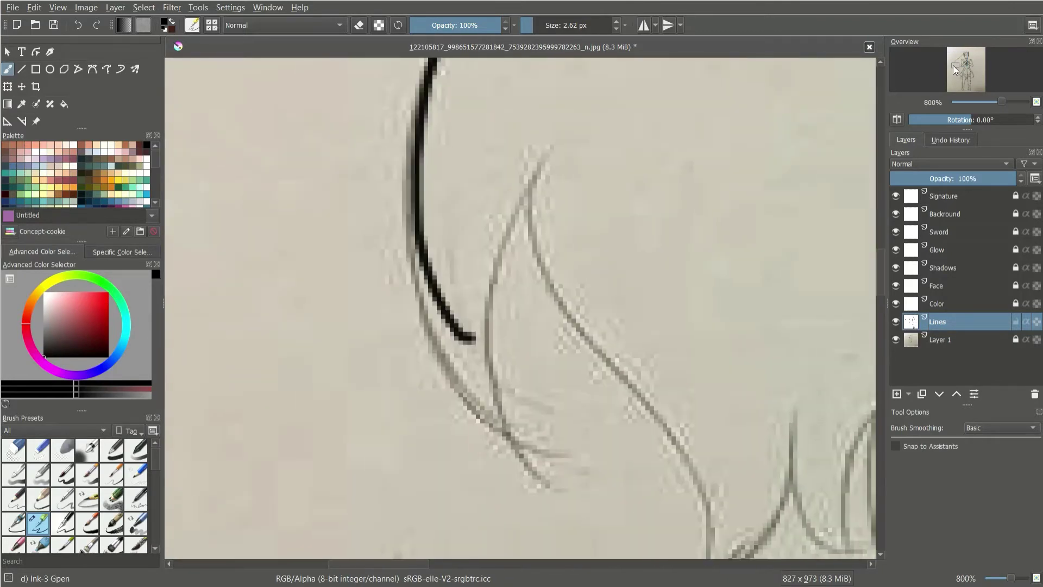
pyautogui.moveTo(424, 187)
pyautogui.mouseDown()
pyautogui.moveTo(433, 251)
pyautogui.moveTo(472, 340)
pyautogui.mouseUp()
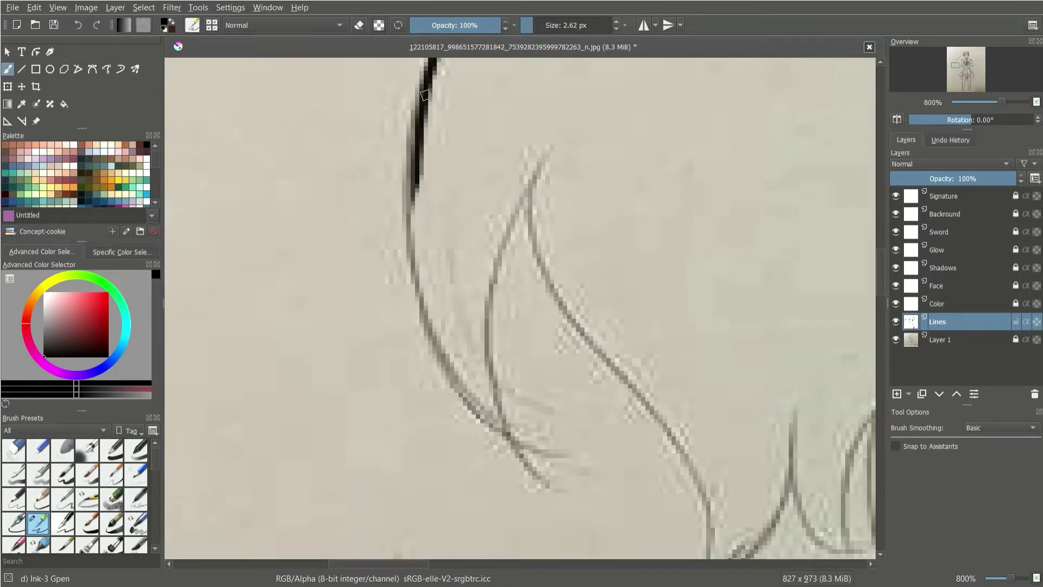
pyautogui.press('e')
pyautogui.moveTo(429, 76); pyautogui.dragTo(472, 424)
pyautogui.hotkey('ctrl', 'z')
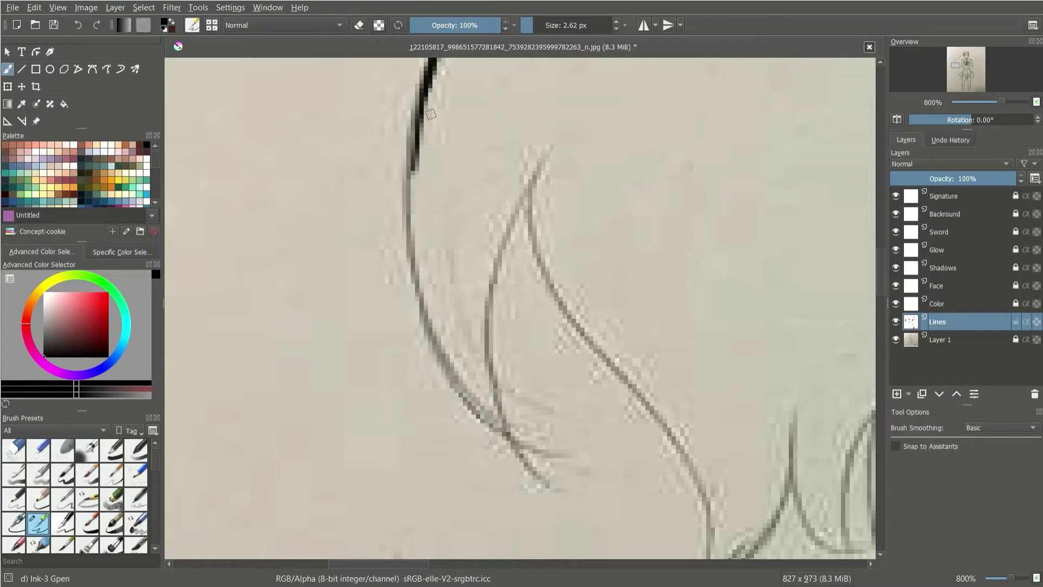
pyautogui.moveTo(434, 59); pyautogui.dragTo(520, 441)
pyautogui.moveTo(541, 171)
pyautogui.mouseDown()
pyautogui.moveTo(520, 211)
pyautogui.moveTo(517, 442)
pyautogui.mouseUp()
pyautogui.hotkey('ctrl', 'z')
# Step: Ink the second hair lock from the first notch down to its pointed tip and up to the next notch
pyautogui.moveTo(1002, 101); pyautogui.dragTo(998, 101)
pyautogui.click(959, 66)
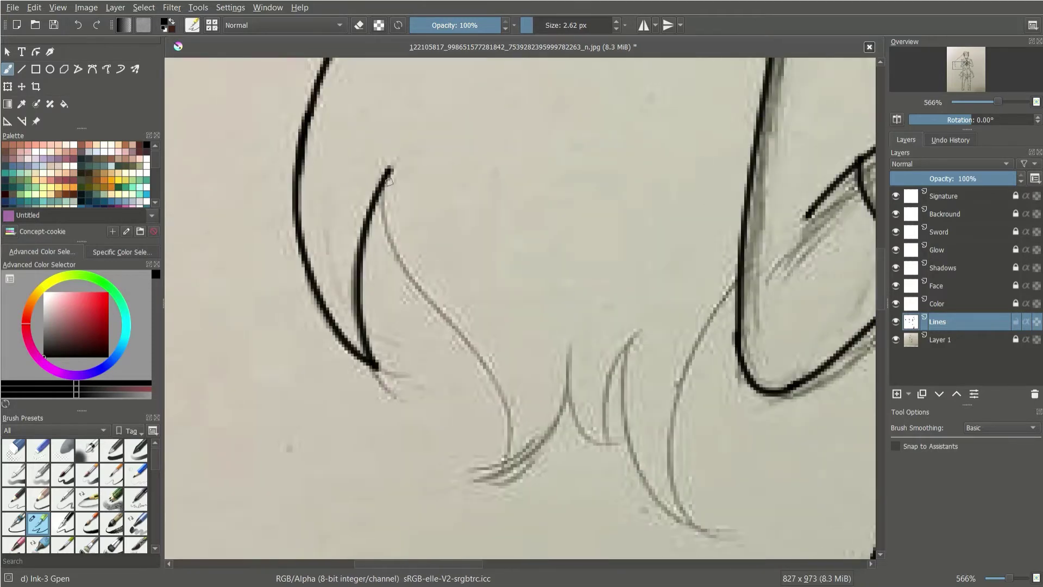
pyautogui.moveTo(388, 169)
pyautogui.mouseDown()
pyautogui.moveTo(496, 367)
pyautogui.moveTo(568, 349)
pyautogui.mouseUp()
pyautogui.hotkey('ctrl', 'z')
pyautogui.moveTo(389, 167); pyautogui.dragTo(508, 479)
pyautogui.moveTo(476, 459); pyautogui.dragTo(569, 348)
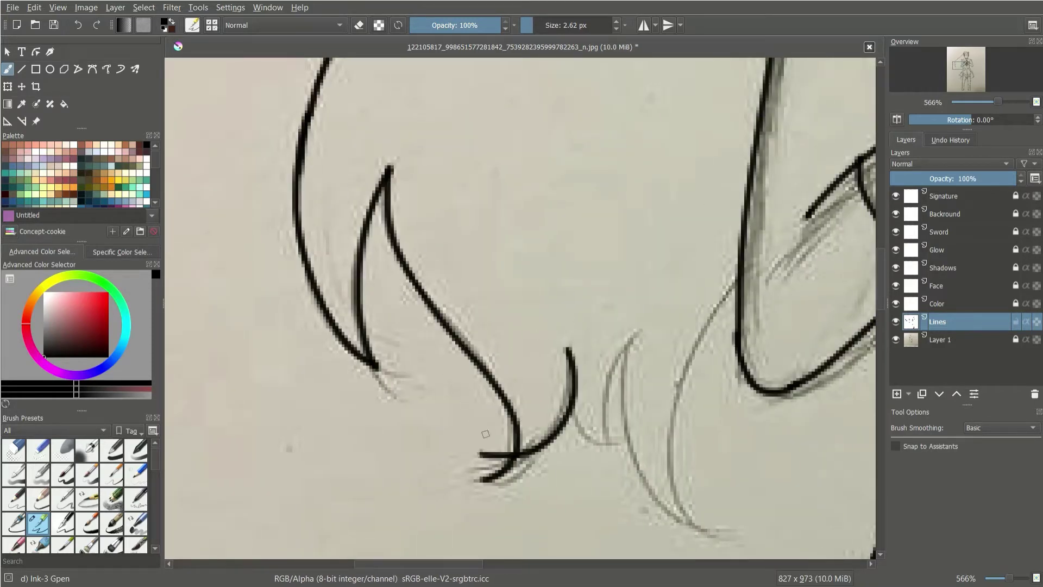
pyautogui.hotkey('ctrl', 'z')
pyautogui.moveTo(462, 479); pyautogui.dragTo(569, 349)
pyautogui.press('e')
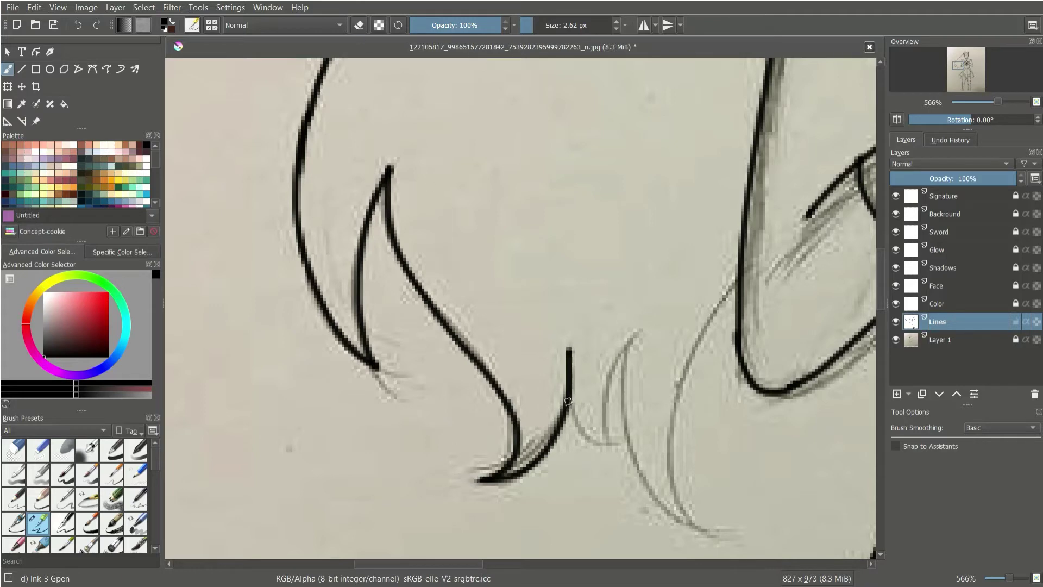
# Step: Ink the remaining hair locks up to the elbow and erase the lines overshooting the last tip
pyautogui.moveTo(568, 401)
pyautogui.mouseDown()
pyautogui.moveTo(637, 334)
pyautogui.moveTo(718, 513)
pyautogui.mouseUp()
pyautogui.moveTo(717, 514)
pyautogui.mouseDown()
pyautogui.moveTo(744, 271)
pyautogui.moveTo(720, 513)
pyautogui.mouseUp()
pyautogui.hotkey('ctrl', 'z')
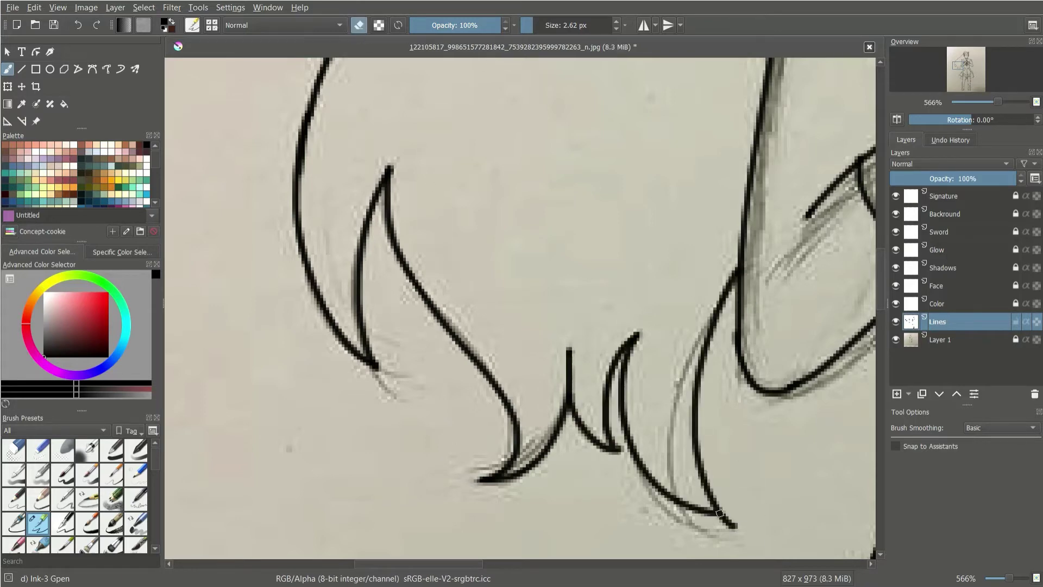
pyautogui.press('e')
pyautogui.moveTo(998, 102)
pyautogui.mouseDown()
pyautogui.moveTo(982, 102)
pyautogui.moveTo(998, 102)
pyautogui.mouseUp()
pyautogui.click(960, 71)
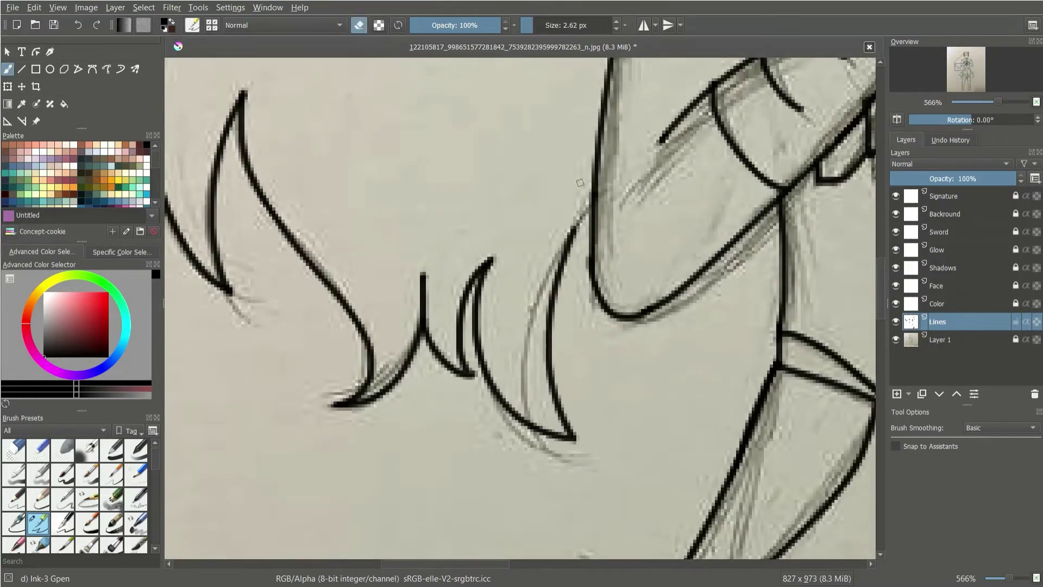
# Step: Hide the sketch to review the hair and helmet linework on the whole figure
pyautogui.moveTo(998, 102); pyautogui.dragTo(982, 102)
pyautogui.click(895, 339)
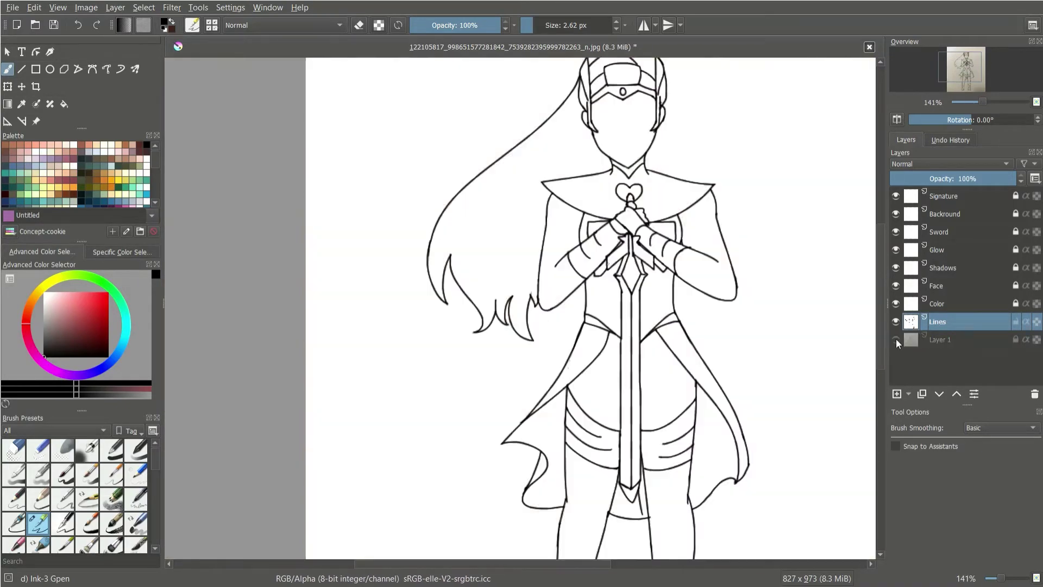
pyautogui.click(968, 63)
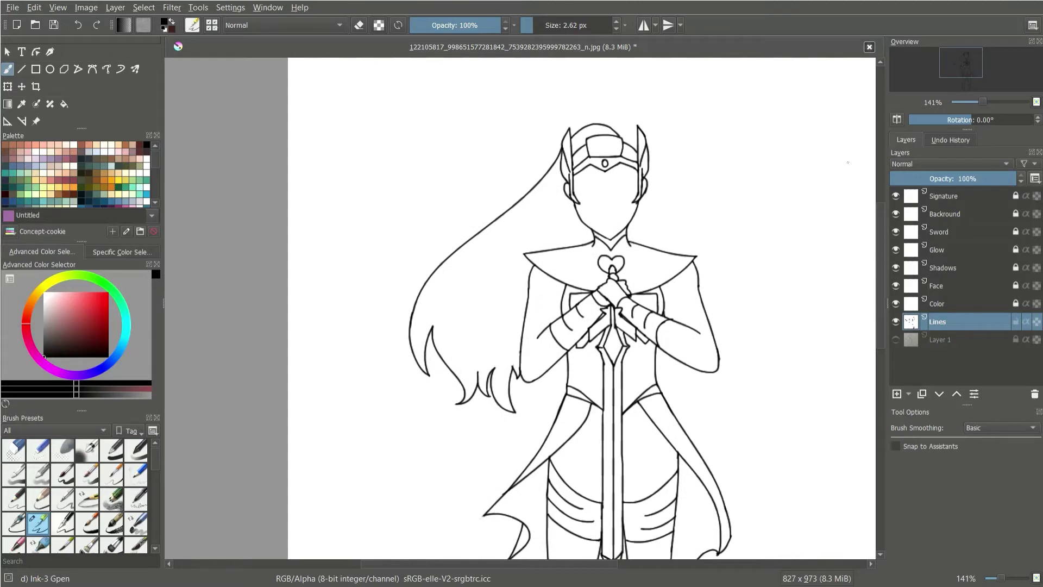
pyautogui.click(966, 80)
pyautogui.moveTo(983, 101); pyautogui.dragTo(991, 102)
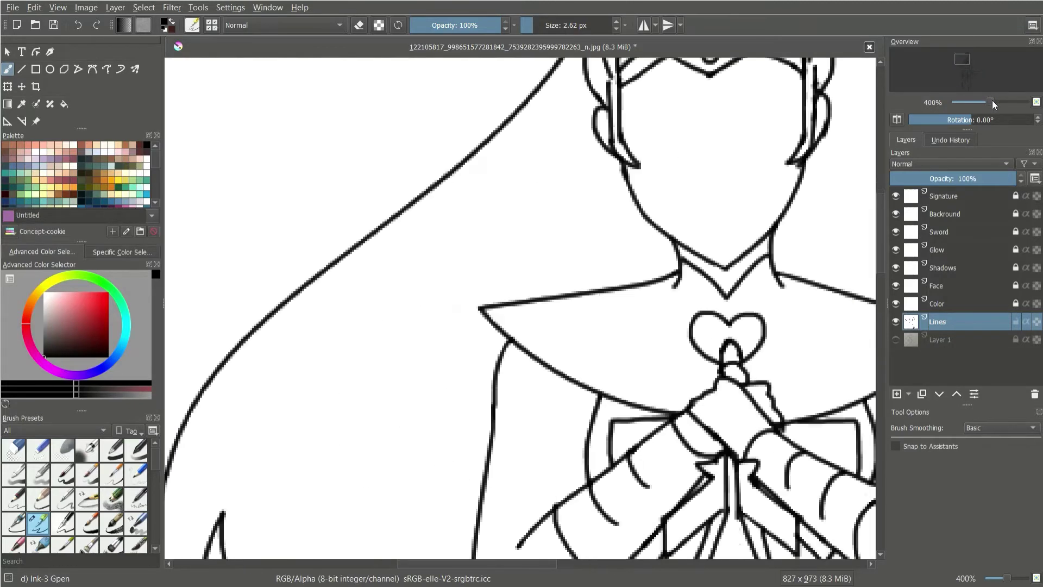
pyautogui.click(970, 56)
pyautogui.hotkey('ctrl', 'z')
# Step: Ink both eyes with their lids and irises, and the small curved nose, over the sketch
pyautogui.click(999, 103)
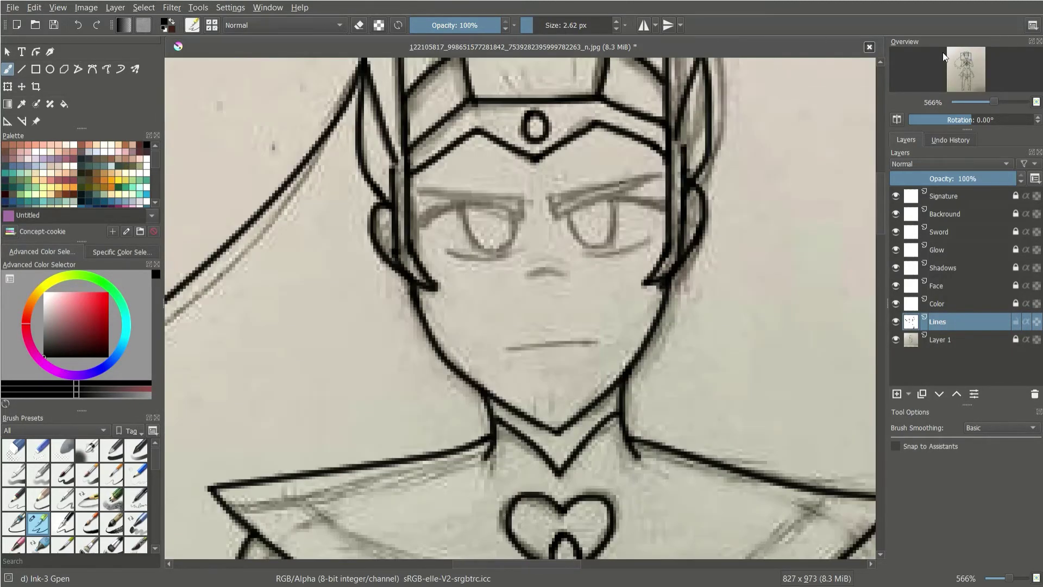
pyautogui.scroll(1, 968, 56)
pyautogui.moveTo(965, 54)
pyautogui.mouseDown()
pyautogui.moveTo(977, 59)
pyautogui.moveTo(966, 56)
pyautogui.mouseUp()
pyautogui.moveTo(402, 235); pyautogui.dragTo(535, 231)
pyautogui.hotkey('ctrl', 'z')
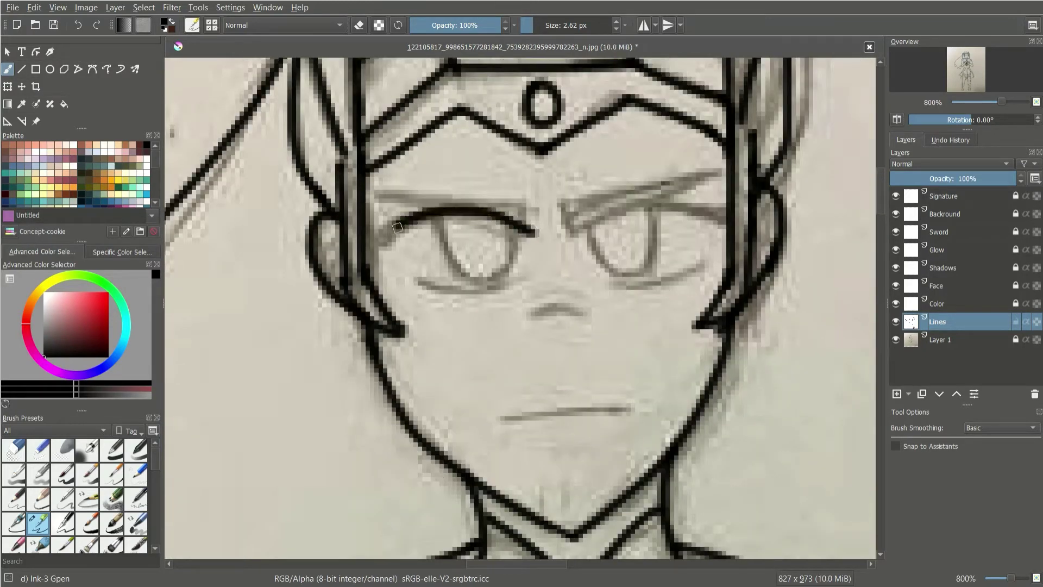
pyautogui.hotkey('ctrl', 'z')
pyautogui.moveTo(401, 235); pyautogui.dragTo(530, 233)
pyautogui.hotkey('ctrl', 'z')
pyautogui.hotkey('ctrl', 'z')
pyautogui.moveTo(402, 235)
pyautogui.mouseDown()
pyautogui.moveTo(530, 233)
pyautogui.moveTo(516, 228)
pyautogui.mouseUp()
pyautogui.hotkey('ctrl', 'z')
# Step: Outline the left eyebrow above the eye and erase the excess at its outer end
pyautogui.moveTo(380, 206); pyautogui.dragTo(522, 225)
pyautogui.press('-')
pyautogui.hotkey('ctrl', 'z')
pyautogui.moveTo(419, 220); pyautogui.dragTo(540, 235)
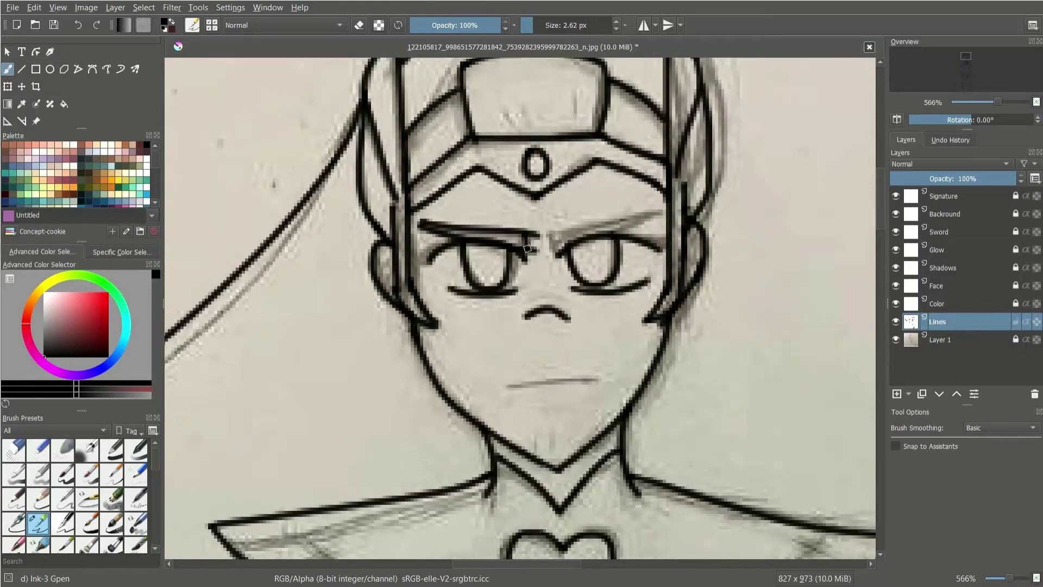
pyautogui.press('e')
pyautogui.moveTo(420, 219); pyautogui.dragTo(425, 226)
pyautogui.press('e')
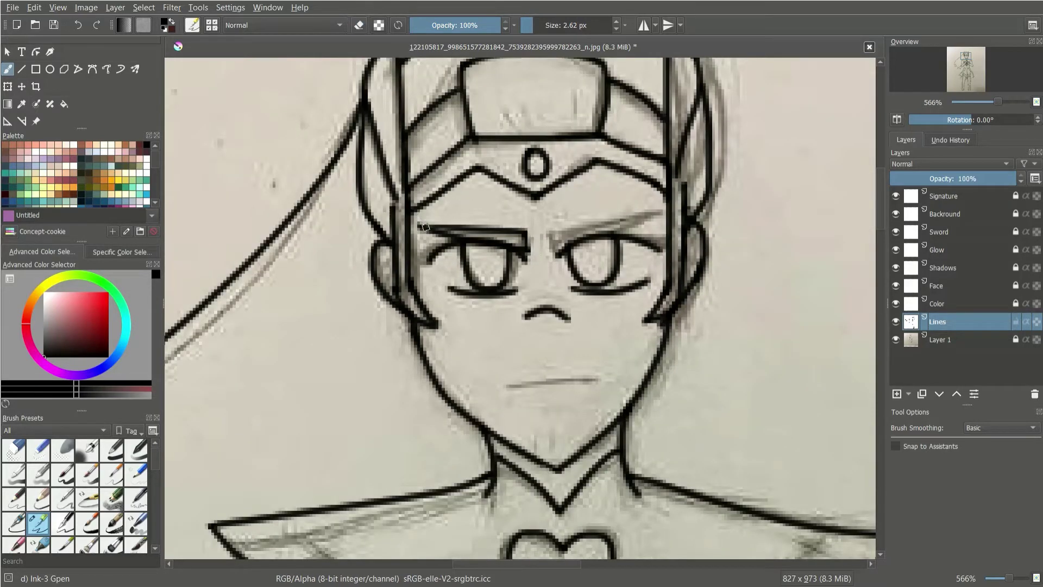
# Step: Outline the right eyebrow over the sketch and try a stroke along the mouth line
pyautogui.moveTo(551, 248); pyautogui.dragTo(666, 216)
pyautogui.hotkey('ctrl', 'z')
pyautogui.moveTo(555, 240); pyautogui.dragTo(660, 212)
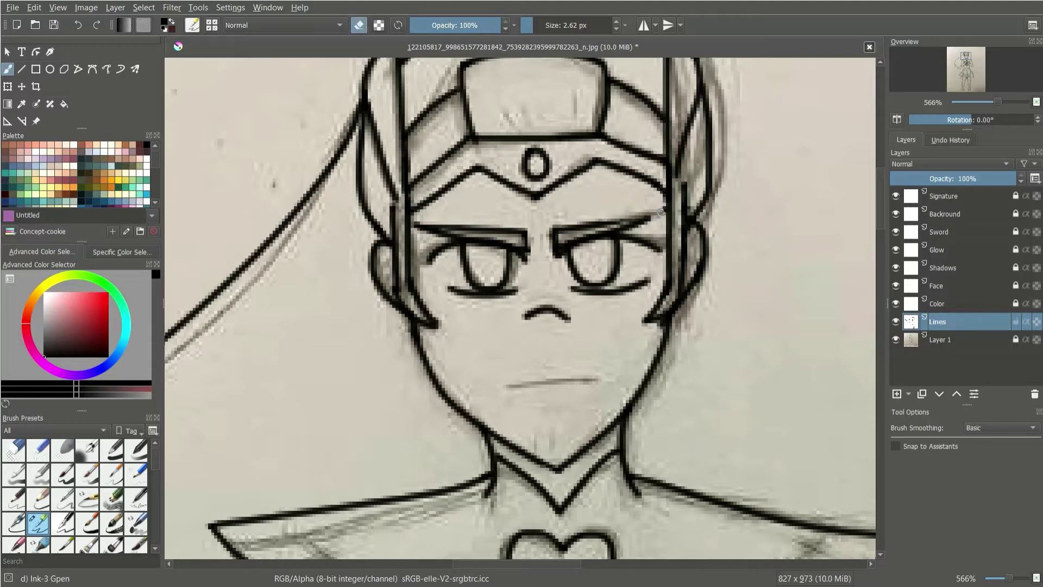
pyautogui.click(359, 25)
pyautogui.hotkey('ctrl', 'z')
pyautogui.hotkey('ctrl', 'z')
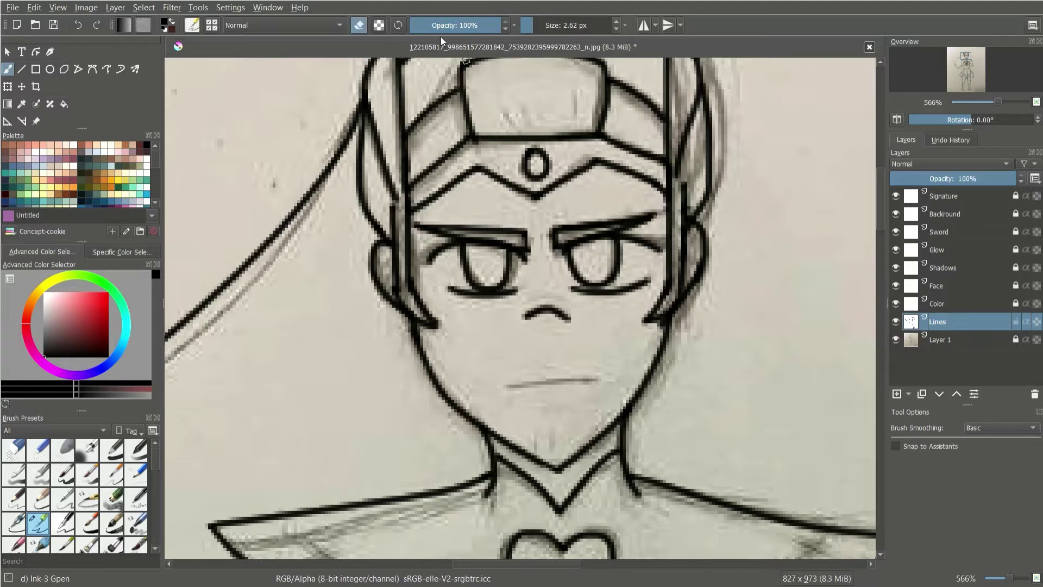
pyautogui.moveTo(508, 381); pyautogui.dragTo(604, 363)
pyautogui.hotkey('ctrl', 'z')
# Step: Hide the sketch, then erase and redraw the upper edge of the right eyebrow
pyautogui.click(896, 339)
pyautogui.moveTo(998, 102)
pyautogui.mouseDown()
pyautogui.moveTo(978, 103)
pyautogui.moveTo(990, 102)
pyautogui.mouseUp()
pyautogui.press('+')
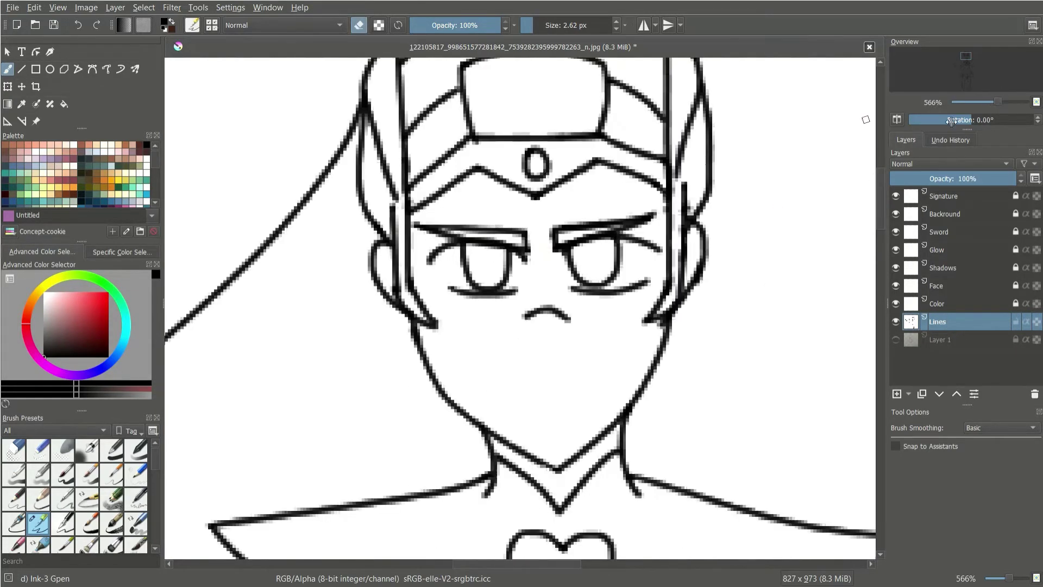
pyautogui.press('+')
pyautogui.moveTo(564, 144); pyautogui.dragTo(703, 123)
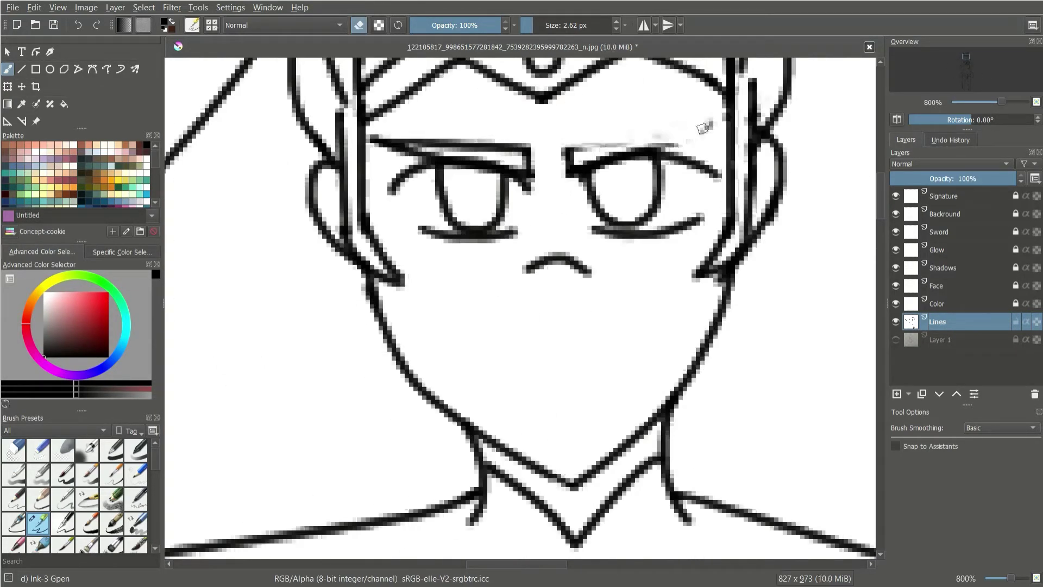
pyautogui.press('e')
pyautogui.moveTo(568, 140); pyautogui.dragTo(724, 130)
pyautogui.press('-')
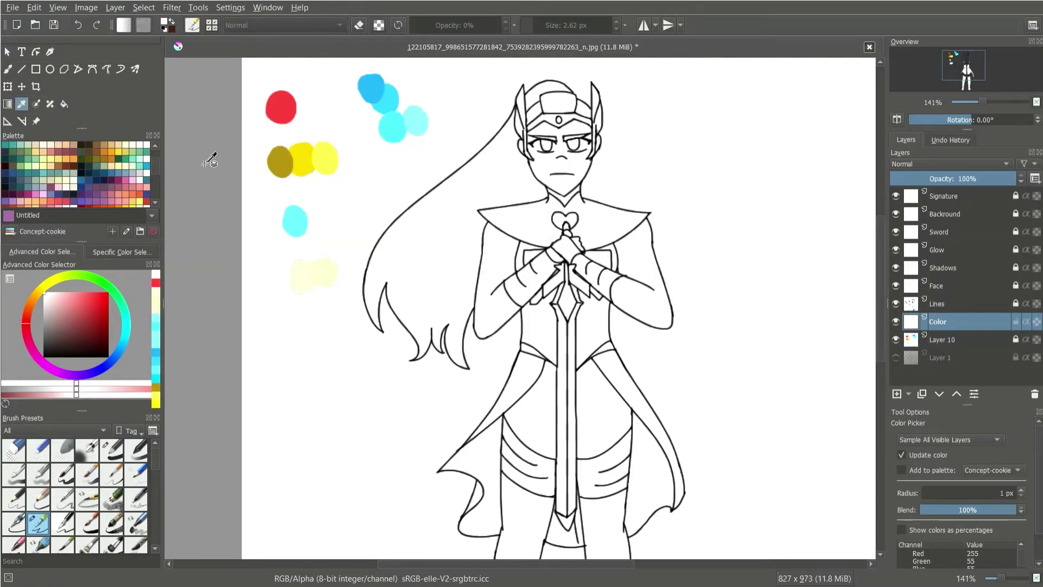
# Step: Sample the golden yellow swatch and fill the wrapped bands on both thighs on the Color layer
pyautogui.click(312, 158)
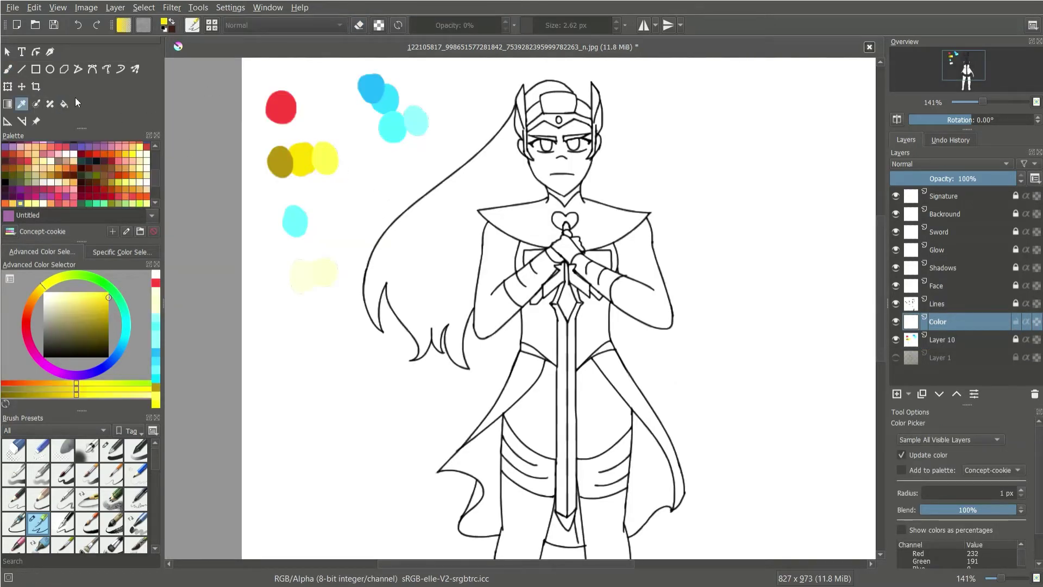
pyautogui.press('f')
pyautogui.moveTo(963, 70)
pyautogui.mouseDown()
pyautogui.moveTo(994, 102)
pyautogui.moveTo(975, 101)
pyautogui.moveTo(966, 64)
pyautogui.mouseUp()
pyautogui.click(443, 174)
pyautogui.click(522, 185)
pyautogui.click(389, 477)
pyautogui.click(637, 475)
# Step: Fill both forearm bracers with the same golden yellow
pyautogui.press('b')
pyautogui.press('f')
pyautogui.click(492, 279)
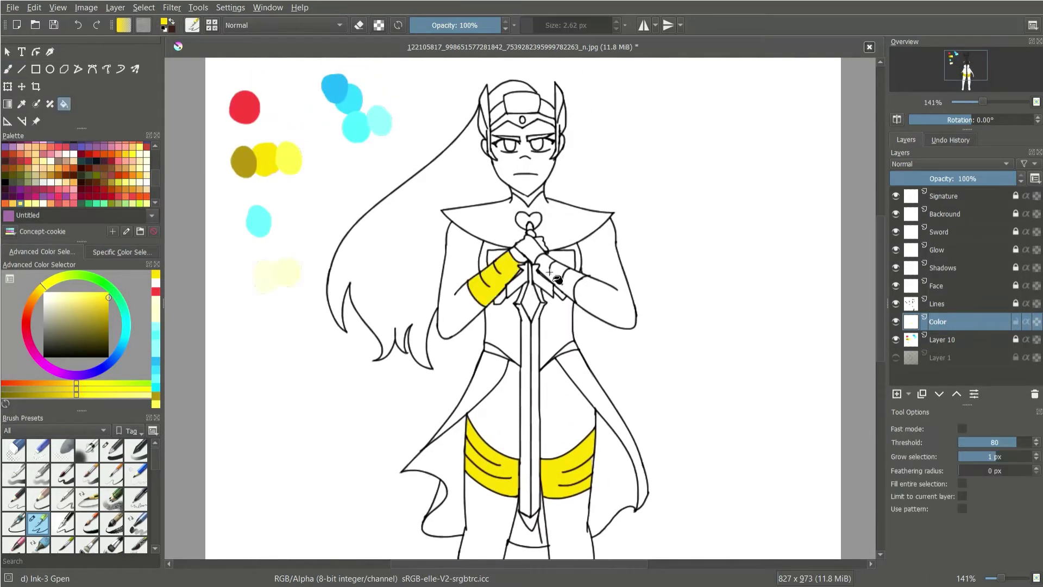
pyautogui.click(565, 275)
pyautogui.moveTo(975, 101); pyautogui.dragTo(982, 102)
pyautogui.click(998, 102)
pyautogui.click(12, 68)
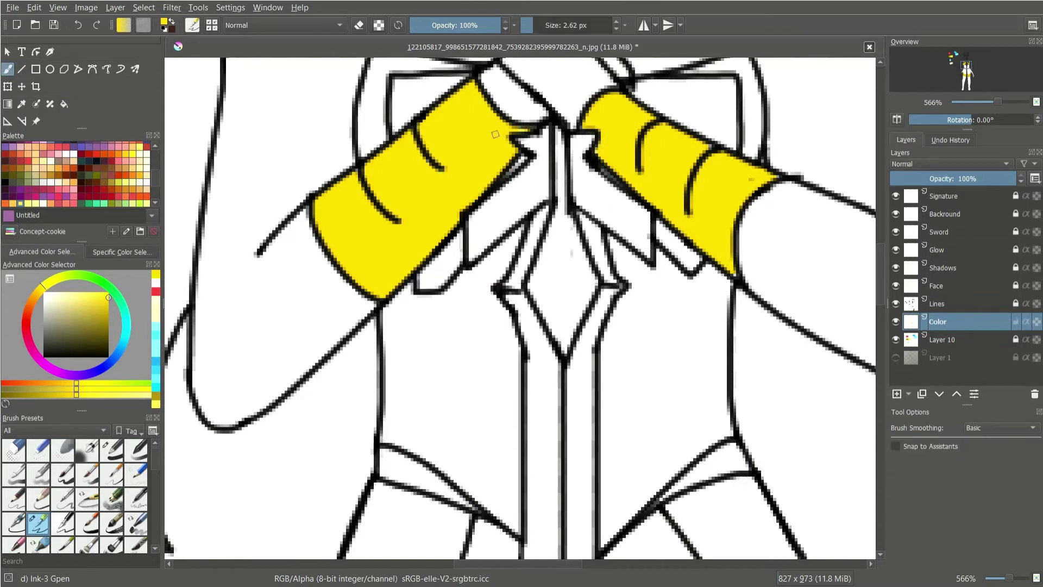
pyautogui.click(1013, 305)
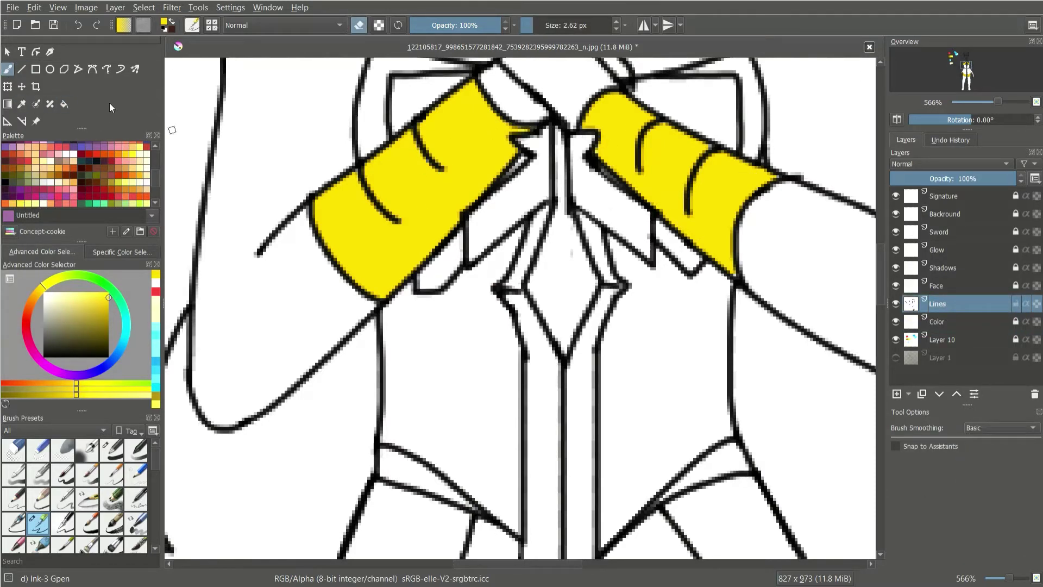
pyautogui.click(1003, 319)
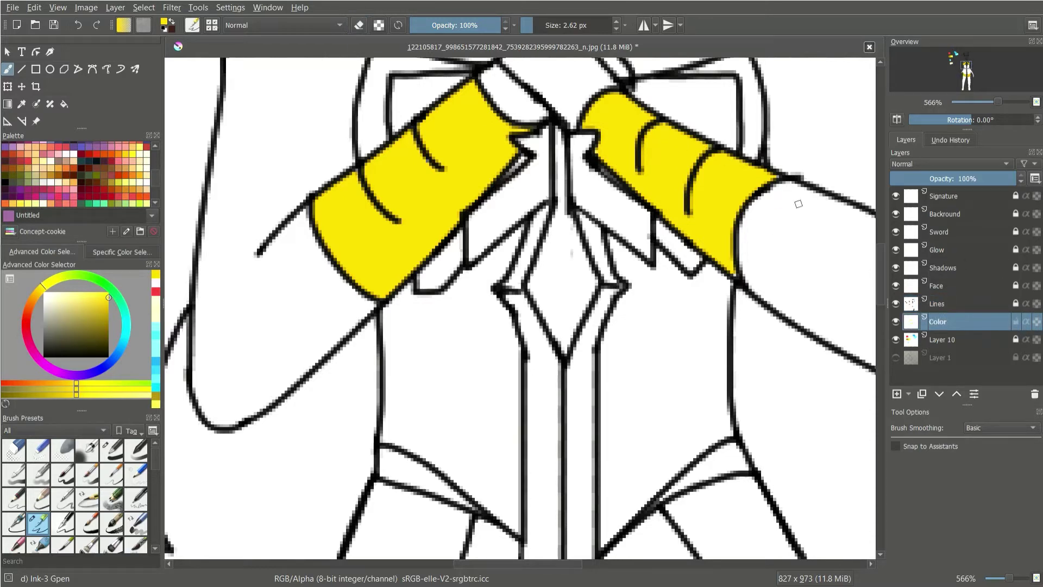
pyautogui.click(1014, 305)
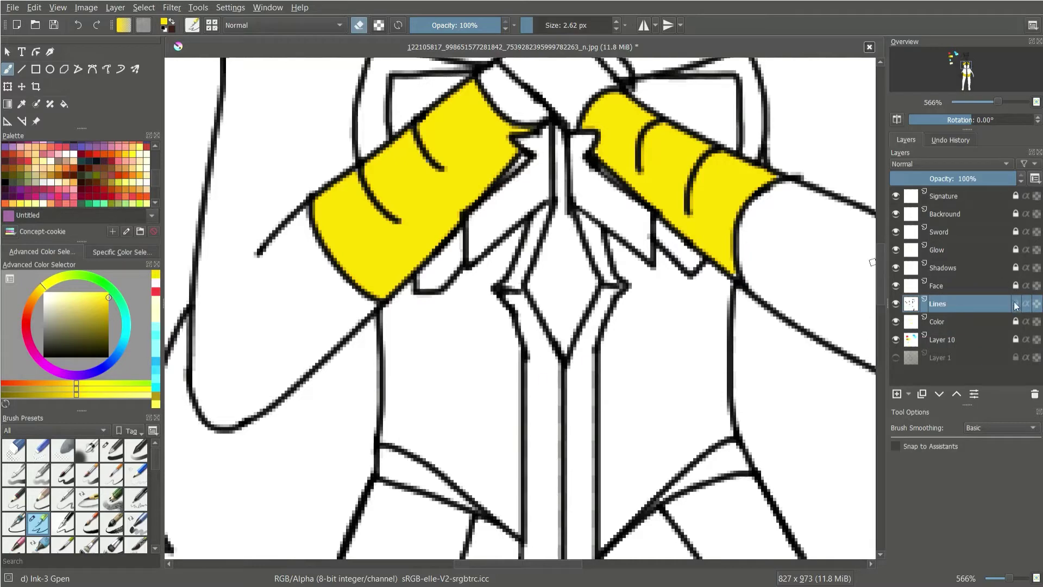
# Step: Fill both belt pieces at the hips with golden yellow on the Color layer and touch up their pointed corners
pyautogui.click(1016, 322)
pyautogui.moveTo(998, 102); pyautogui.dragTo(987, 102)
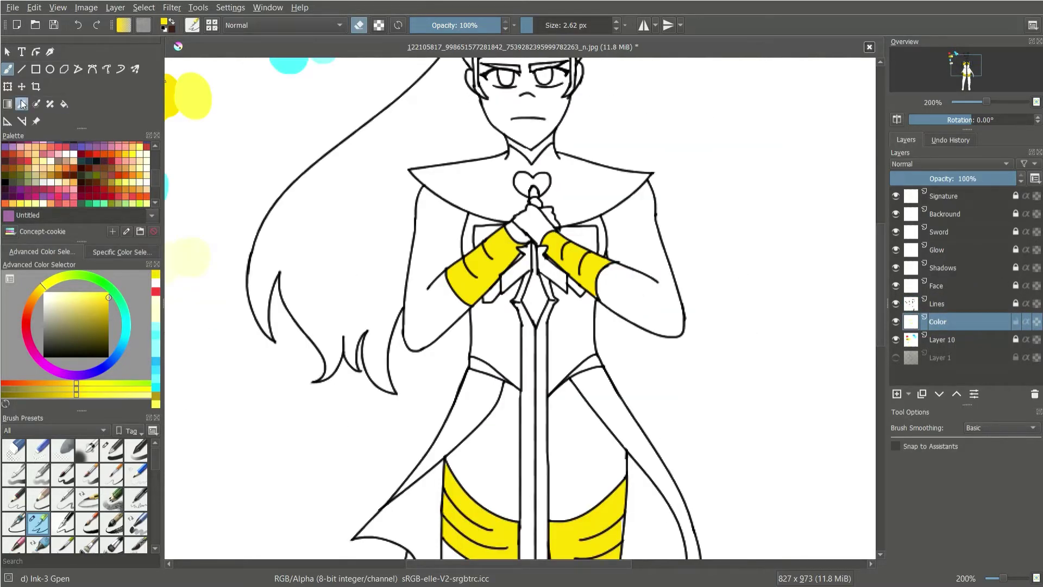
pyautogui.press('f')
pyautogui.click(483, 365)
pyautogui.click(603, 371)
pyautogui.hotkey('ctrl', '+')
pyautogui.hotkey('ctrl', '+')
pyautogui.hotkey('ctrl', '+')
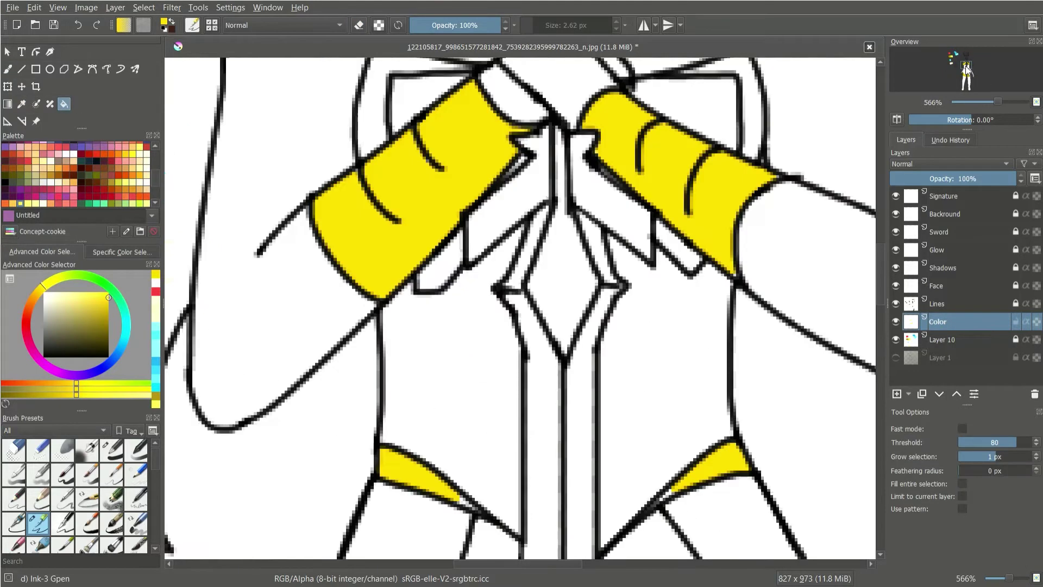
pyautogui.scroll(-2, 489, 380)
pyautogui.press('b')
pyautogui.press('-')
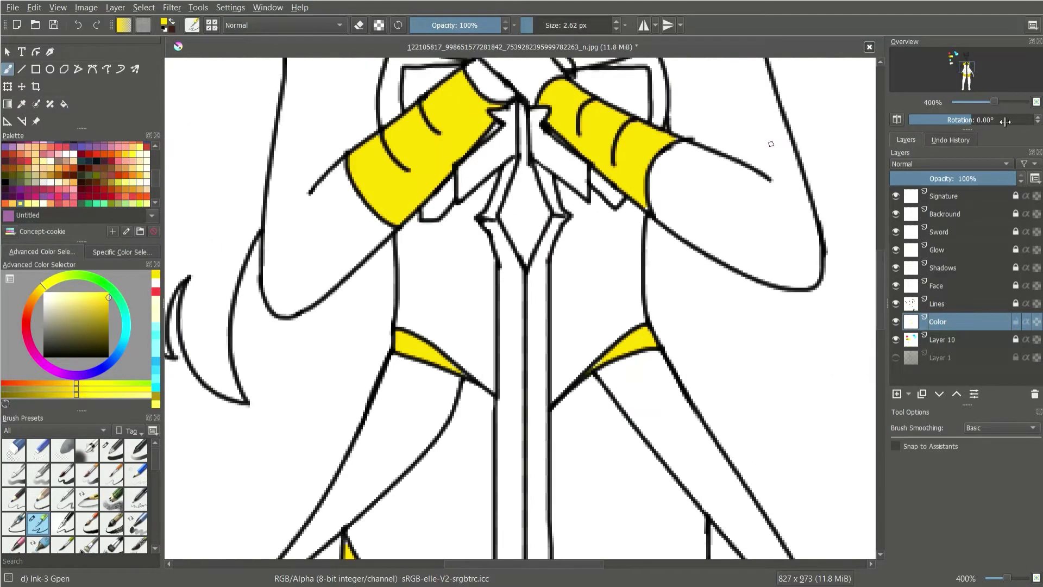
# Step: Unlock the Lines layer, reset the colour to black and ink a narrow oval gem inside the sword's diamond guard
pyautogui.click(1017, 305)
pyautogui.hotkey('ctrl', 'z')
pyautogui.press('d')
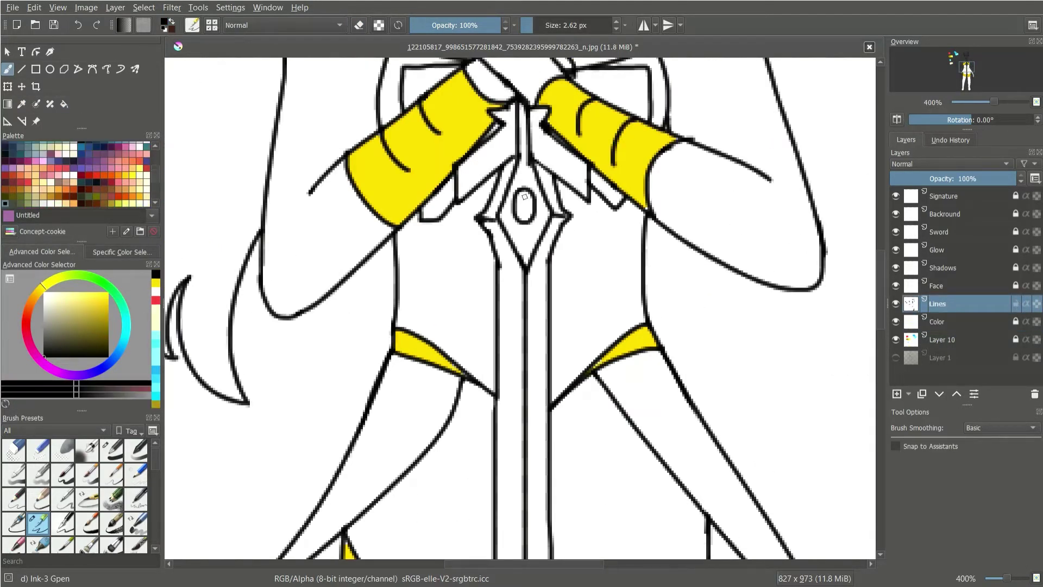
pyautogui.press('+')
pyautogui.moveTo(488, 250); pyautogui.dragTo(490, 258)
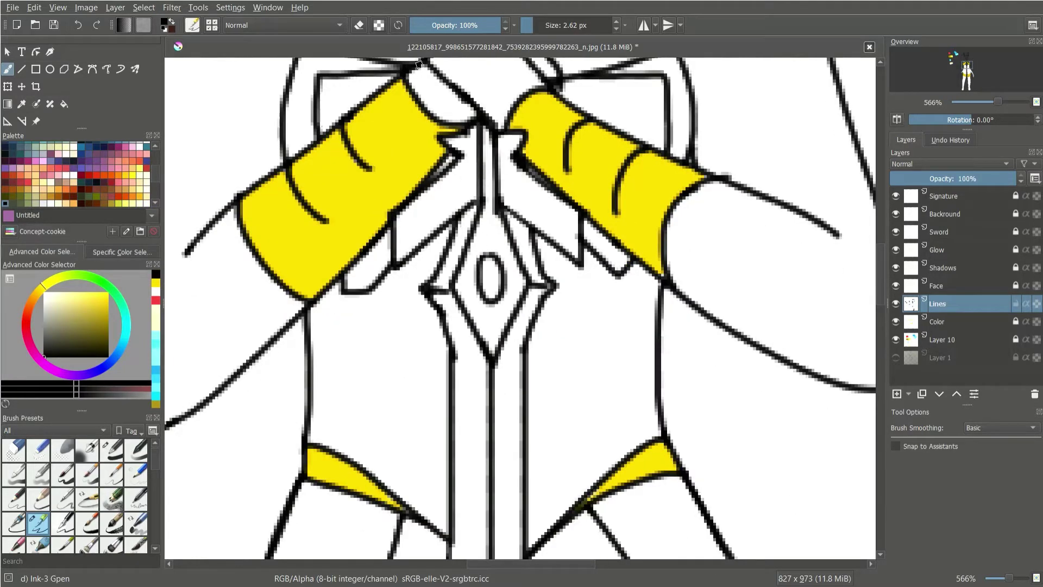
pyautogui.moveTo(998, 102); pyautogui.dragTo(983, 102)
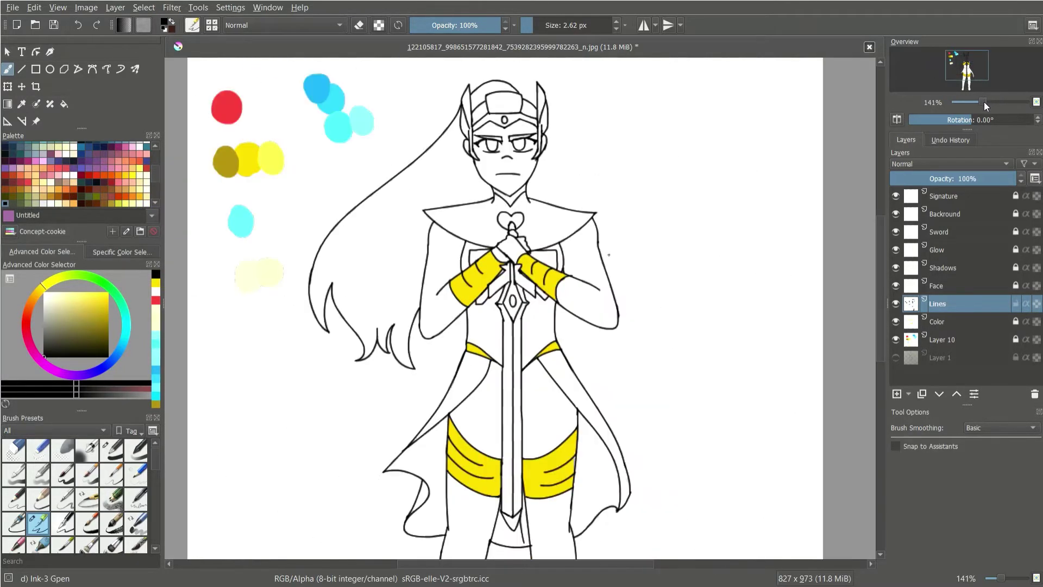
# Step: Sample the golden yellow swatch and fill the pointed shoulder collar on the Color layer
pyautogui.click(982, 326)
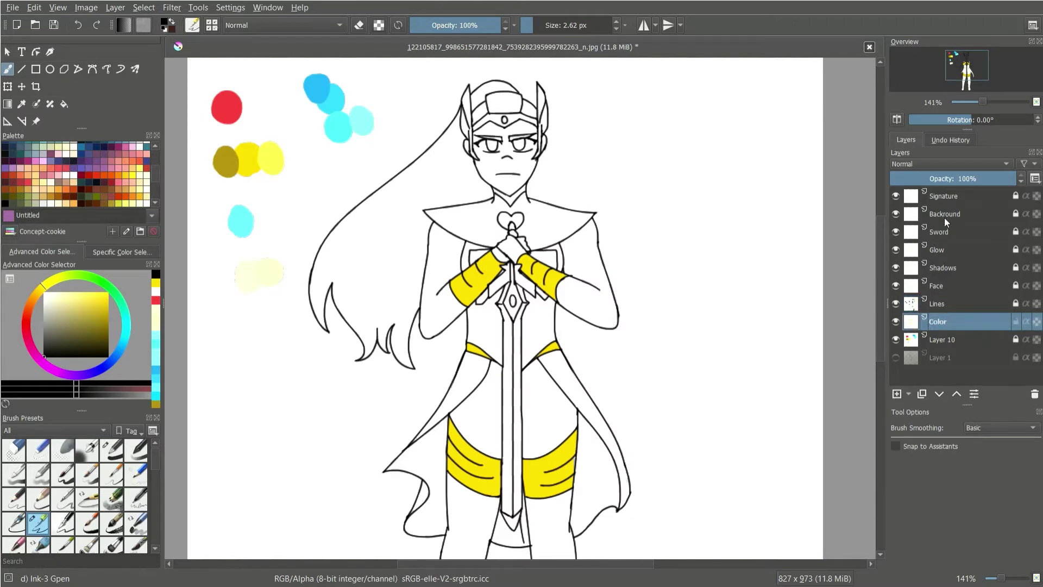
pyautogui.keyDown('ctrl'); pyautogui.click(261, 165); pyautogui.keyUp('ctrl')
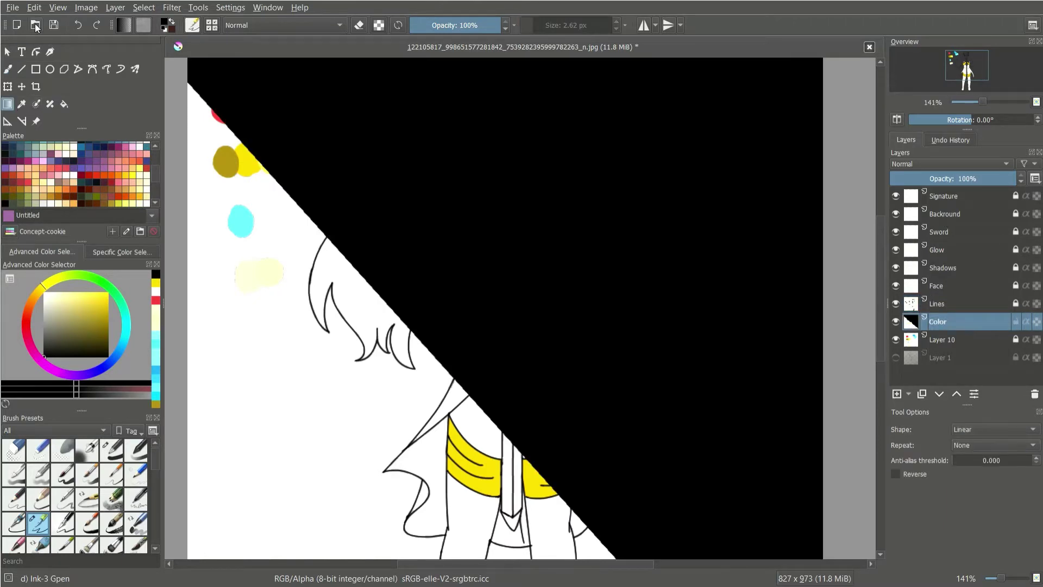
pyautogui.press('f')
pyautogui.click(482, 218)
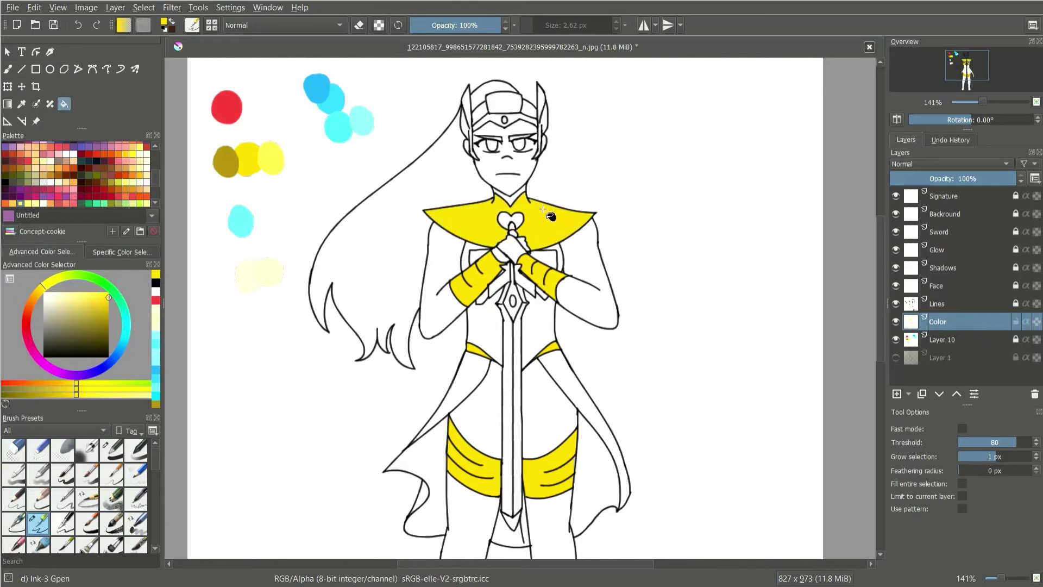
# Step: Paint peach and cream skin-tone swatches beside the reference colours on Layer 10 with the Basic-1 brush
pyautogui.moveTo(51, 300); pyautogui.dragTo(43, 292)
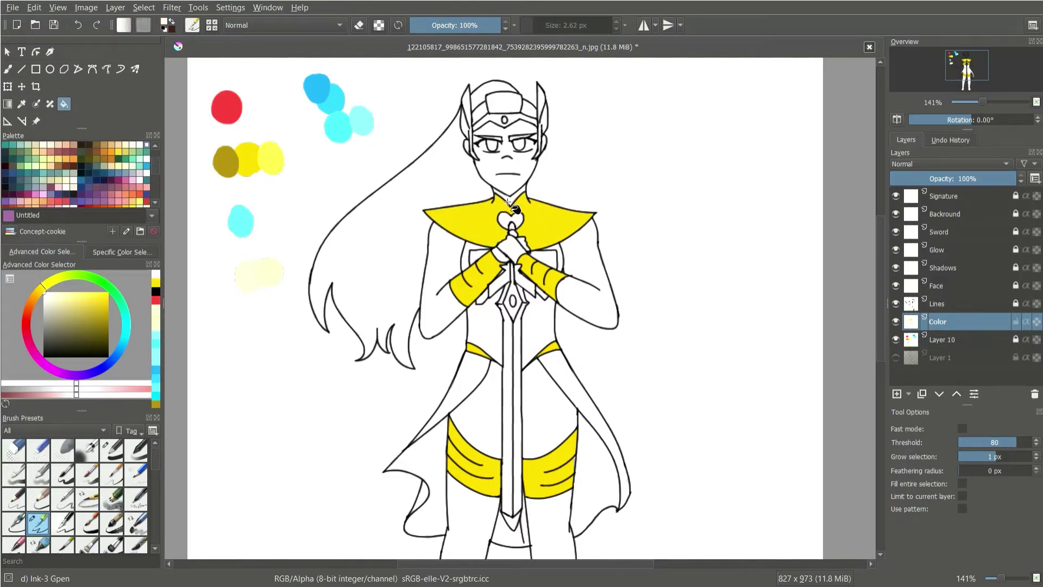
pyautogui.keyDown('ctrl'); pyautogui.click(241, 220); pyautogui.keyUp('ctrl')
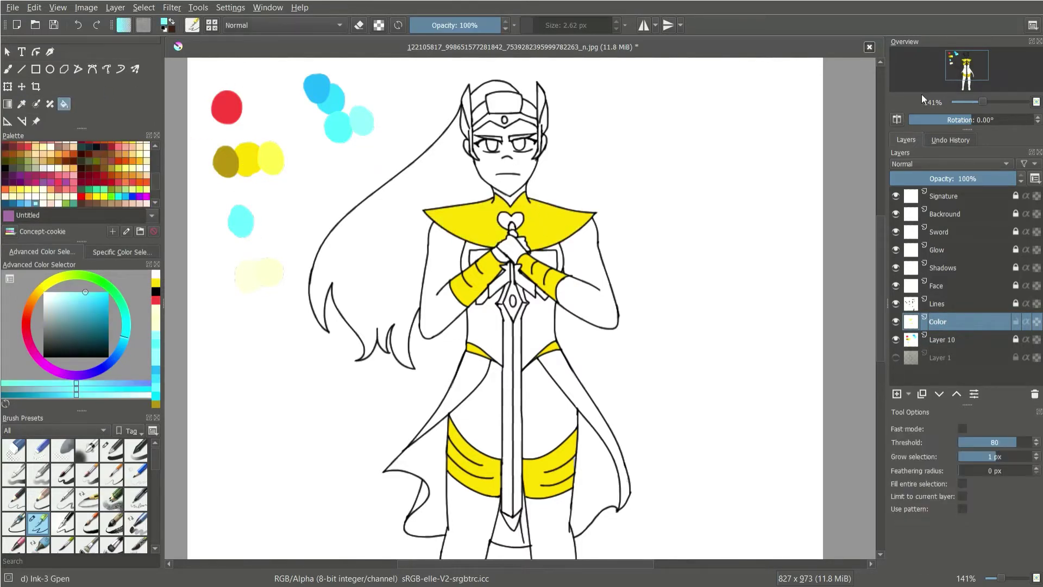
pyautogui.press('b')
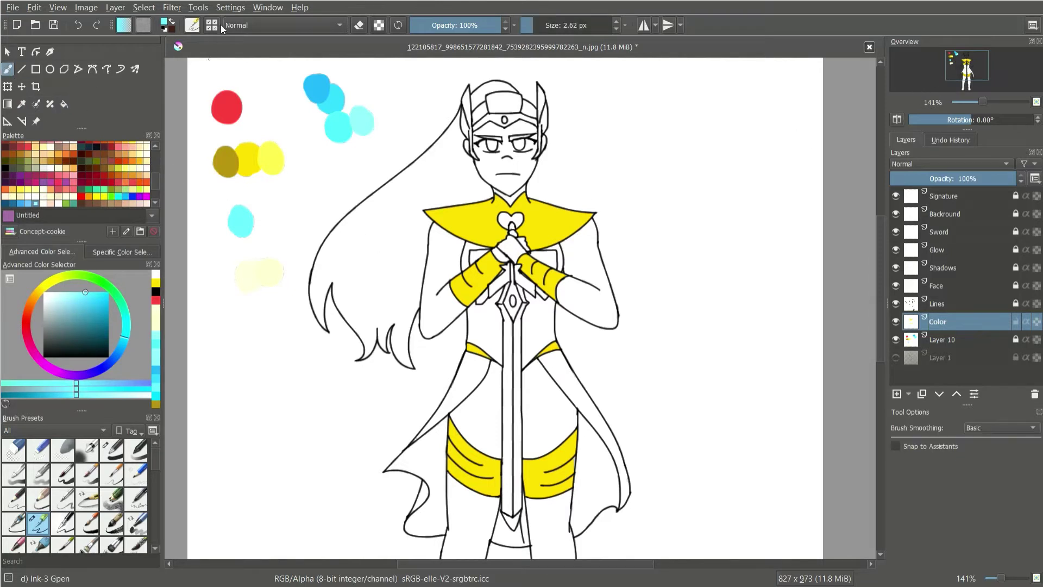
pyautogui.press('/')
pyautogui.click(994, 355)
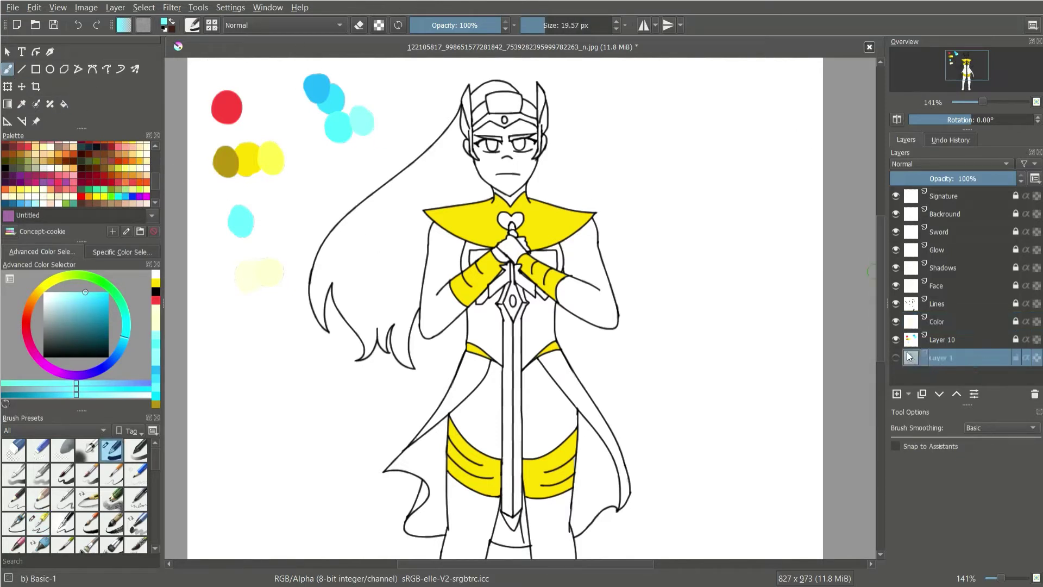
pyautogui.click(909, 346)
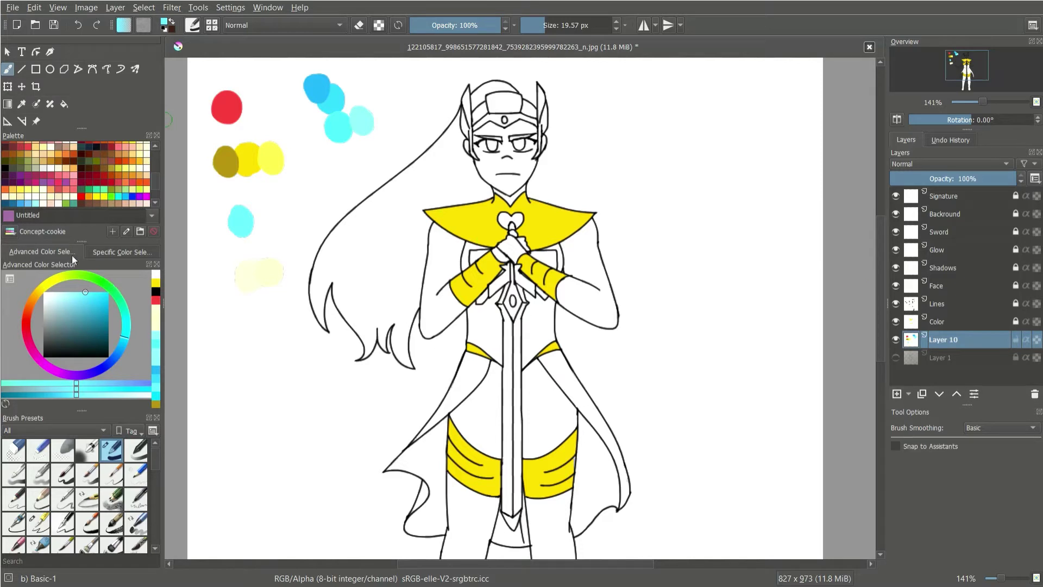
pyautogui.click(80, 155)
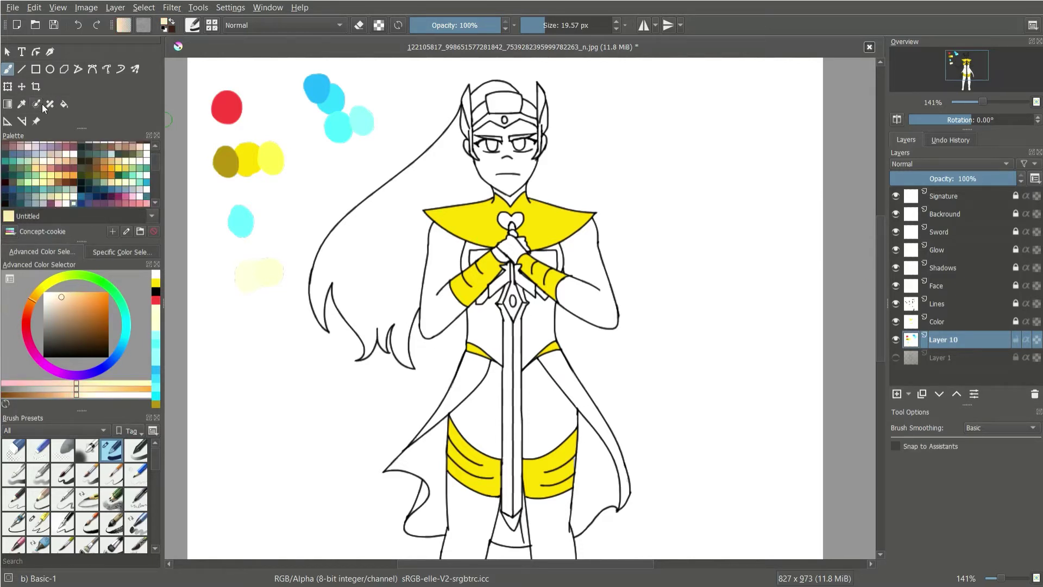
pyautogui.moveTo(305, 209)
pyautogui.mouseDown()
pyautogui.moveTo(298, 197)
pyautogui.moveTo(291, 209)
pyautogui.moveTo(304, 217)
pyautogui.moveTo(325, 180)
pyautogui.mouseUp()
# Step: Fill both arms, the face, neck and clasped hands with the pale cream skin tone on the Color layer
pyautogui.click(984, 322)
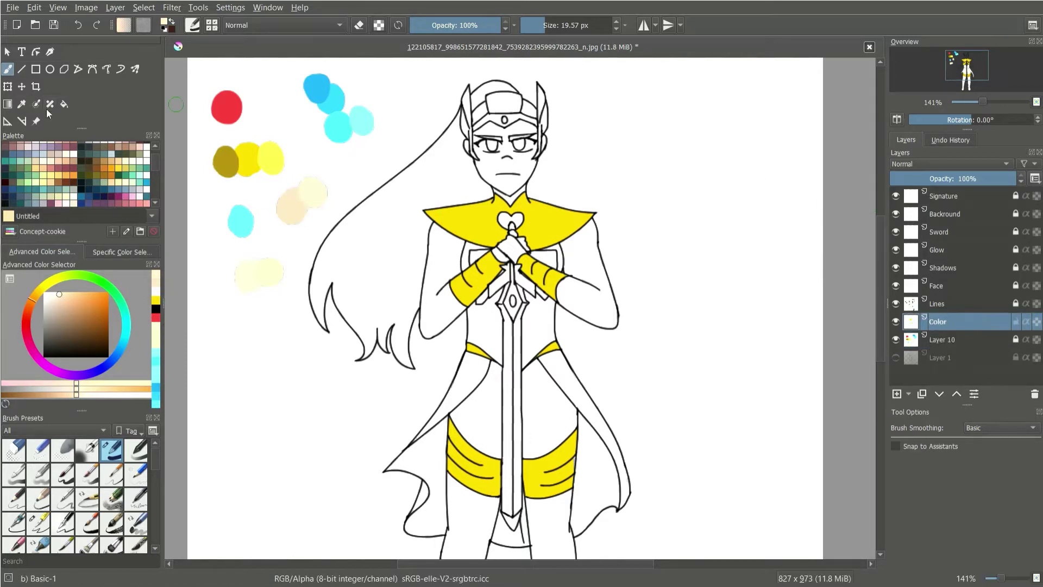
pyautogui.press('f')
pyautogui.click(452, 256)
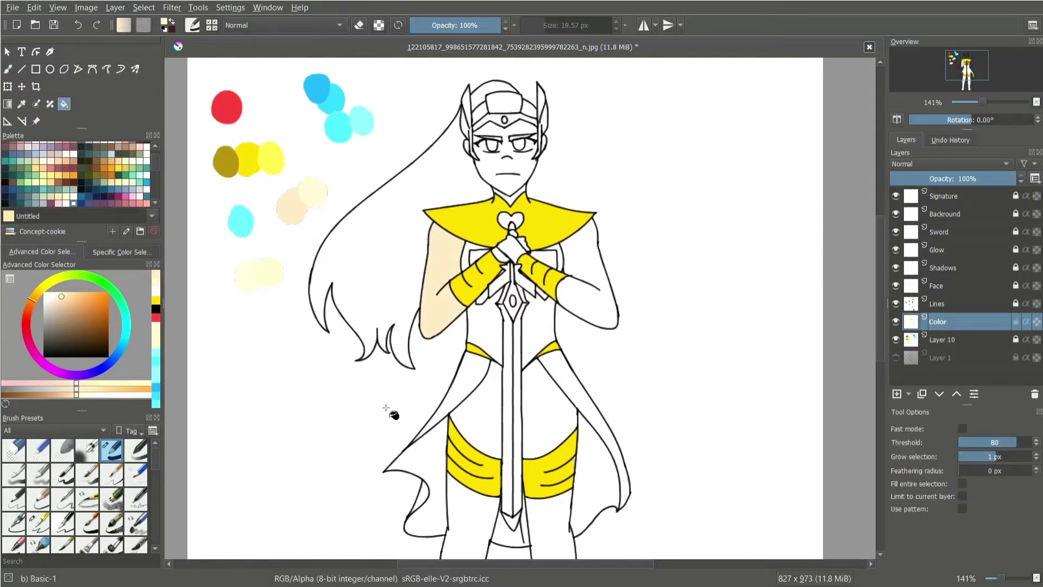
pyautogui.click(597, 273)
pyautogui.scroll(5, 521, 249)
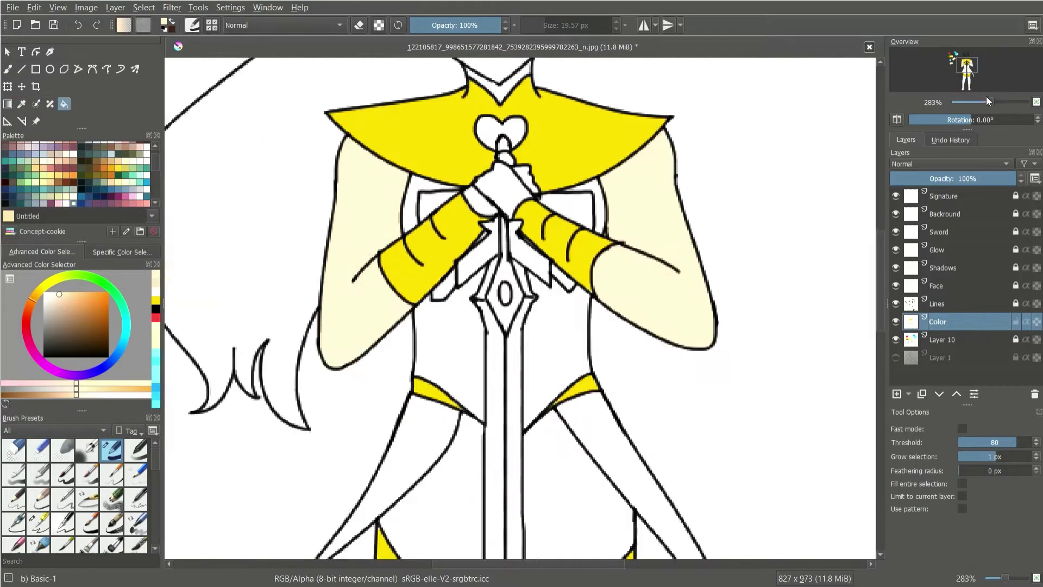
pyautogui.click(519, 183)
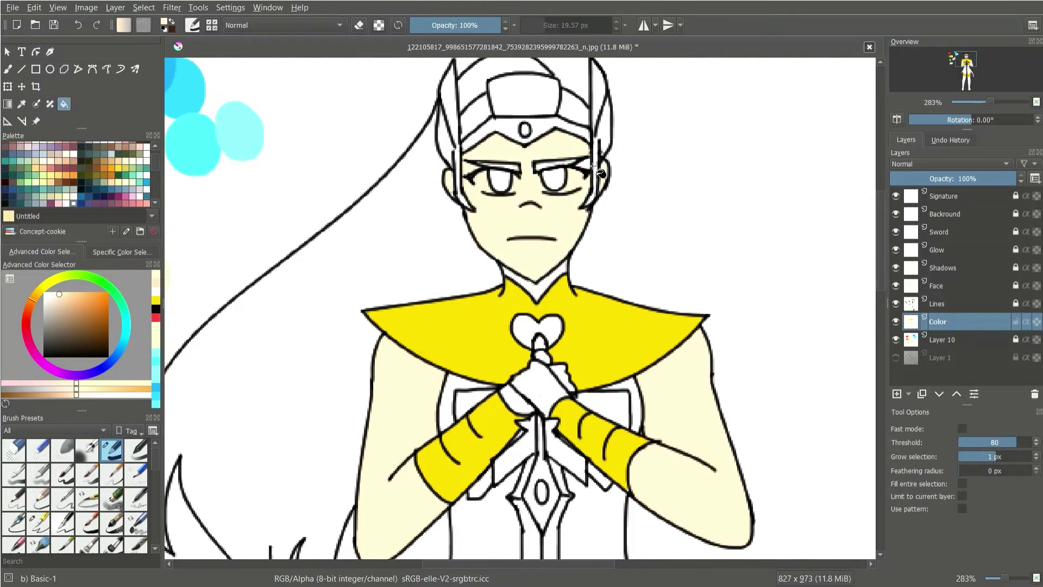
pyautogui.moveTo(603, 296); pyautogui.dragTo(568, 223)
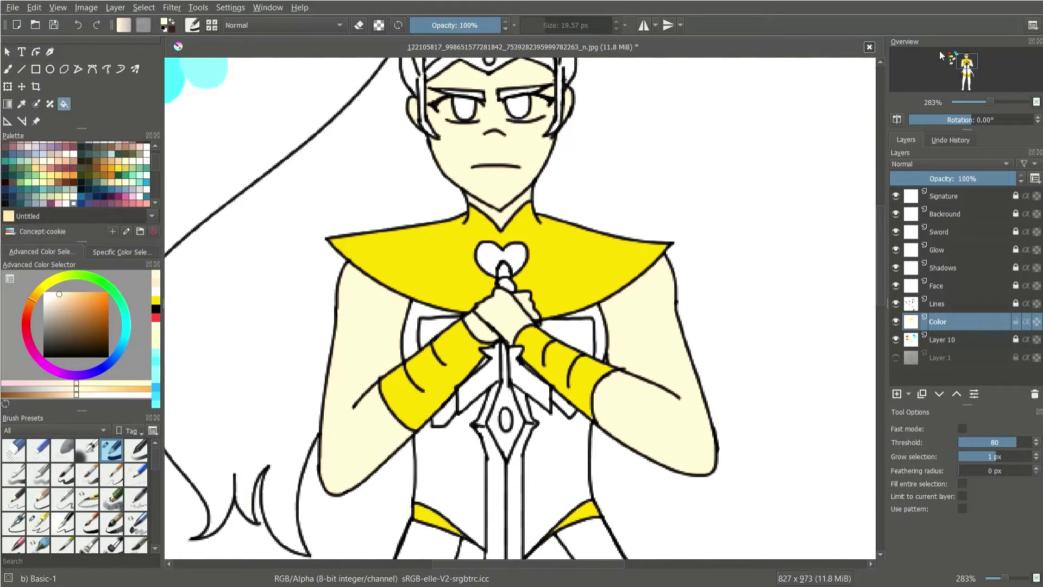
# Step: Fill the chest armour panels and their lower tips behind the forearms with golden yellow, then ready the Ink-3 Gpen brush
pyautogui.click(22, 104)
pyautogui.click(489, 283)
pyautogui.press('f')
pyautogui.click(437, 331)
pyautogui.click(567, 337)
pyautogui.click(472, 406)
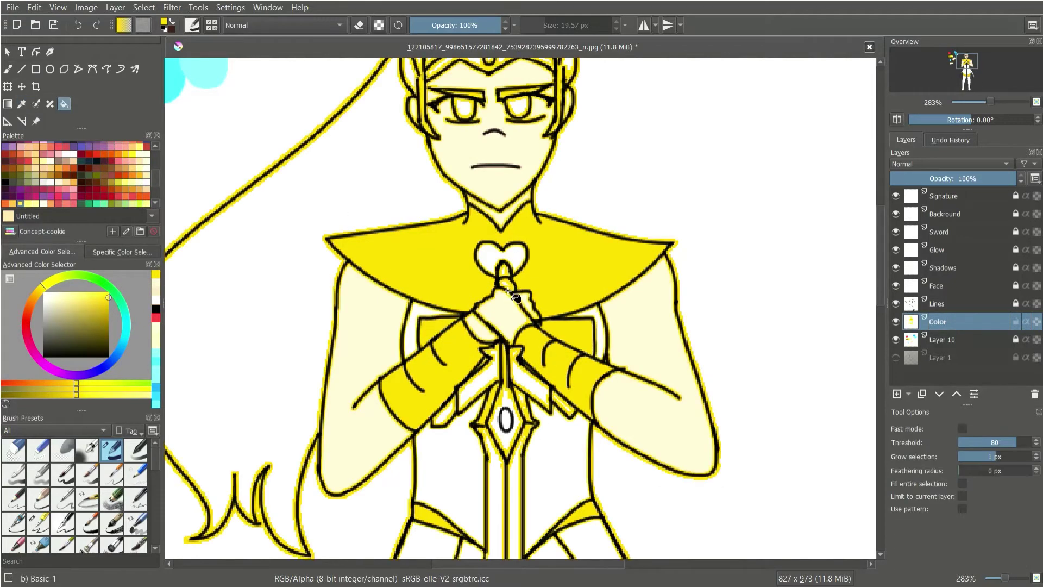
pyautogui.hotkey('ctrl', 'z')
pyautogui.click(466, 402)
pyautogui.click(567, 405)
pyautogui.click(7, 69)
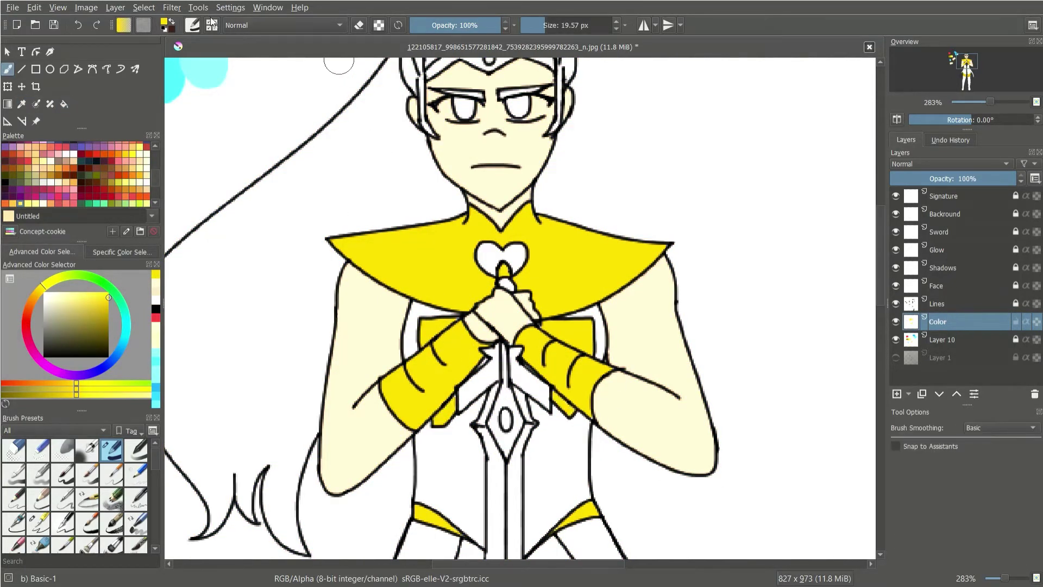
pyautogui.click(38, 523)
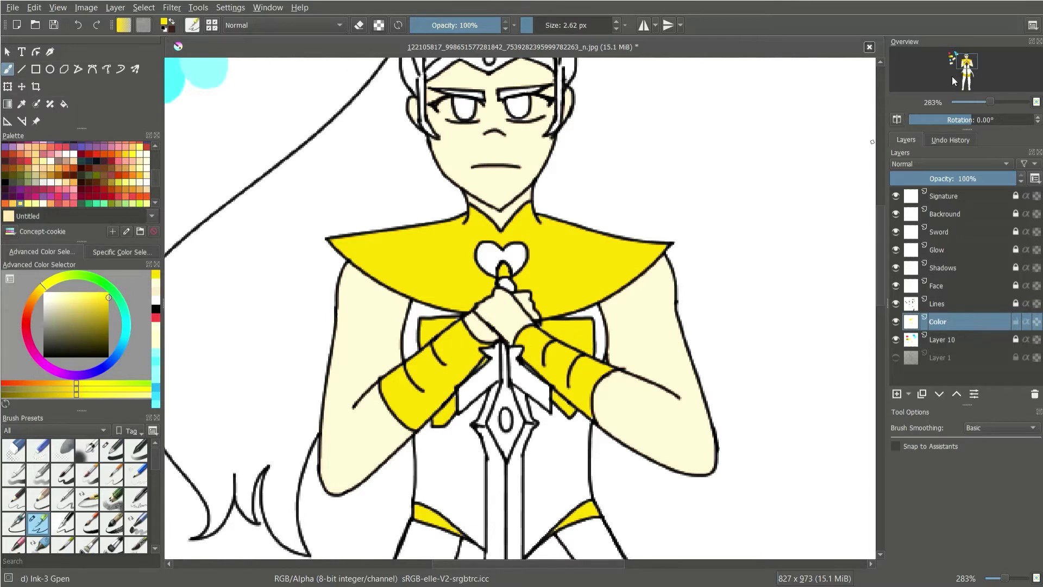
pyautogui.scroll(-2, 954, 81)
# Step: Sample the red swatch and fill the skirt's inner lining on both sides and between the legs
pyautogui.click(64, 104)
pyautogui.moveTo(968, 84); pyautogui.dragTo(978, 71)
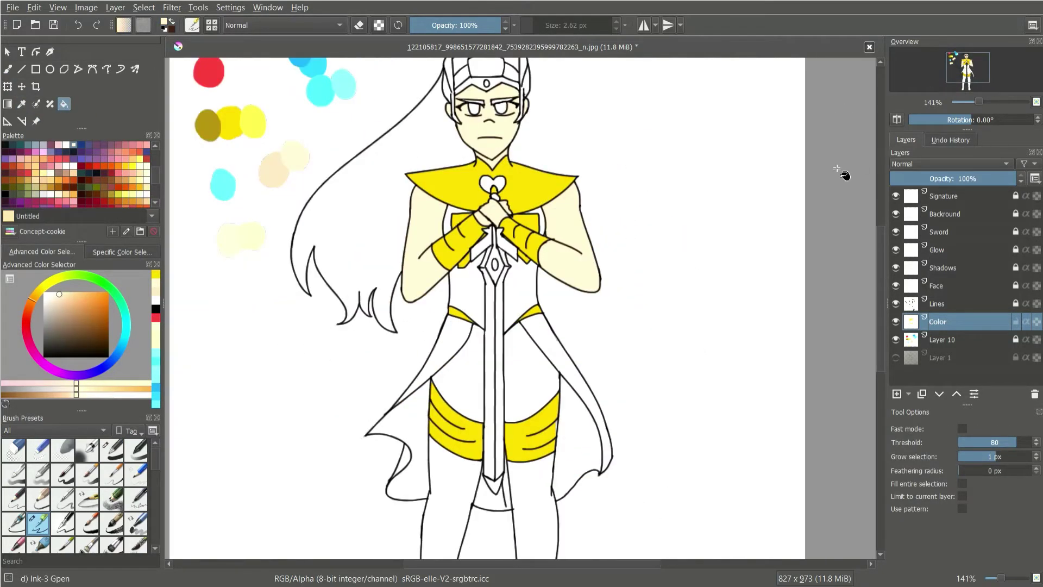
pyautogui.keyDown('ctrl'); pyautogui.click(208, 72); pyautogui.keyUp('ctrl')
pyautogui.scroll(-1, 392, 353)
pyautogui.click(386, 385)
pyautogui.click(573, 402)
pyautogui.click(484, 456)
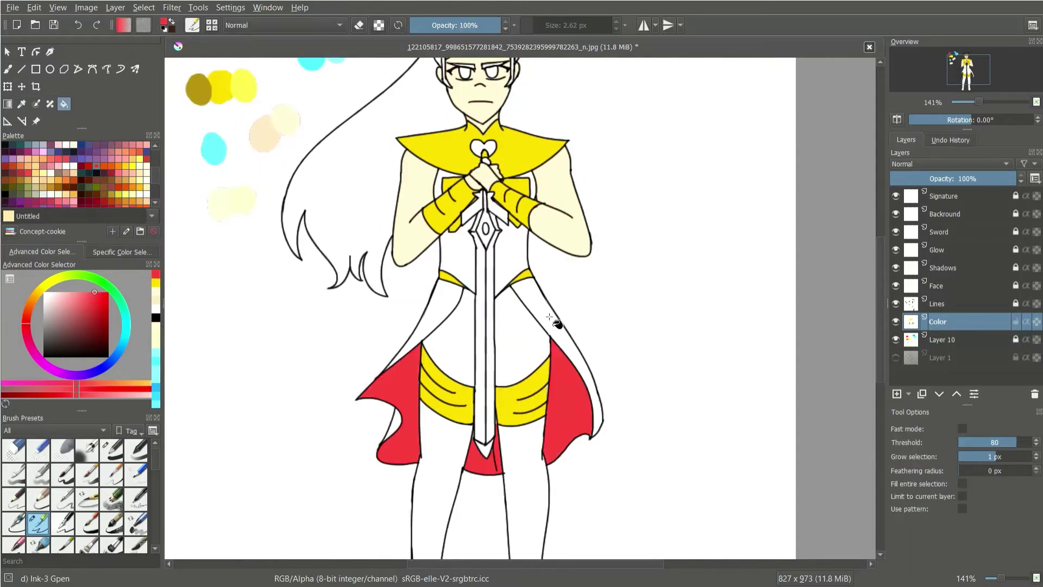
# Step: Fill the sword's winged guard and diamond with light yellow and its oval gem with cyan
pyautogui.keyDown('ctrl'); pyautogui.click(476, 182); pyautogui.keyUp('ctrl')
pyautogui.scroll(3, 476, 183)
pyautogui.click(81, 293)
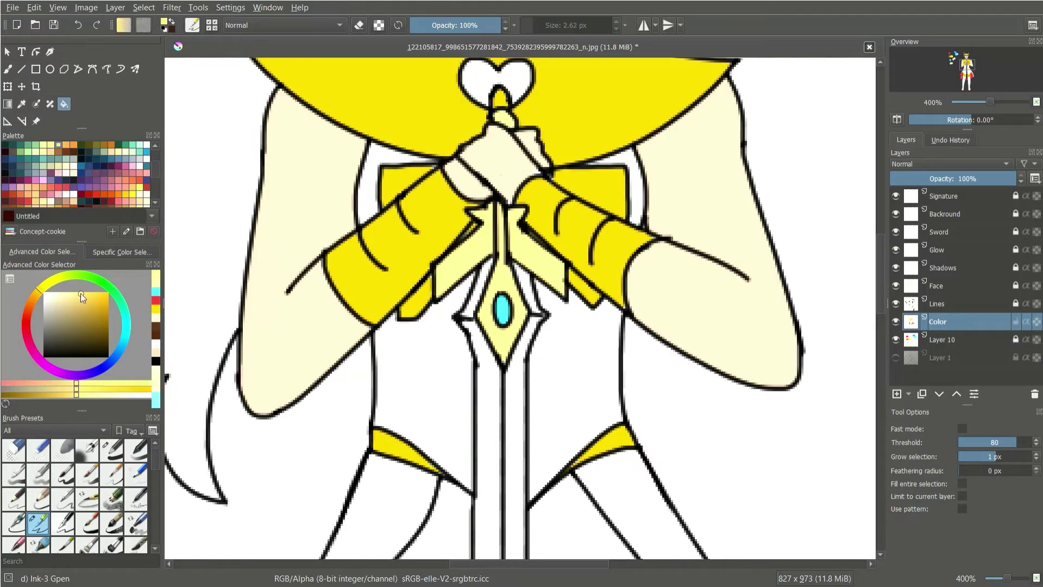
pyautogui.scroll(-3, 537, 82)
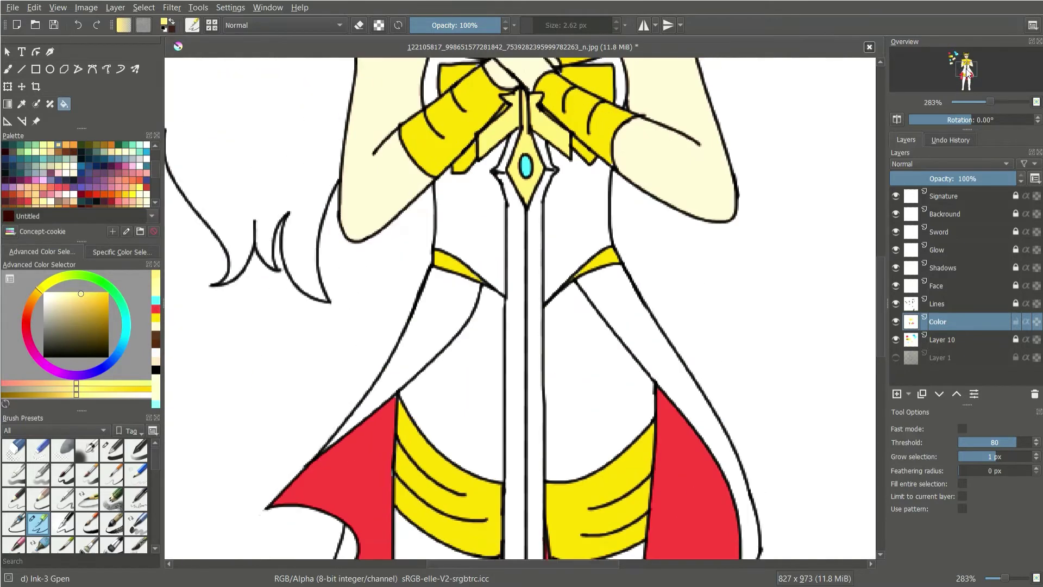
pyautogui.scroll(2, 536, 153)
pyautogui.click(73, 175)
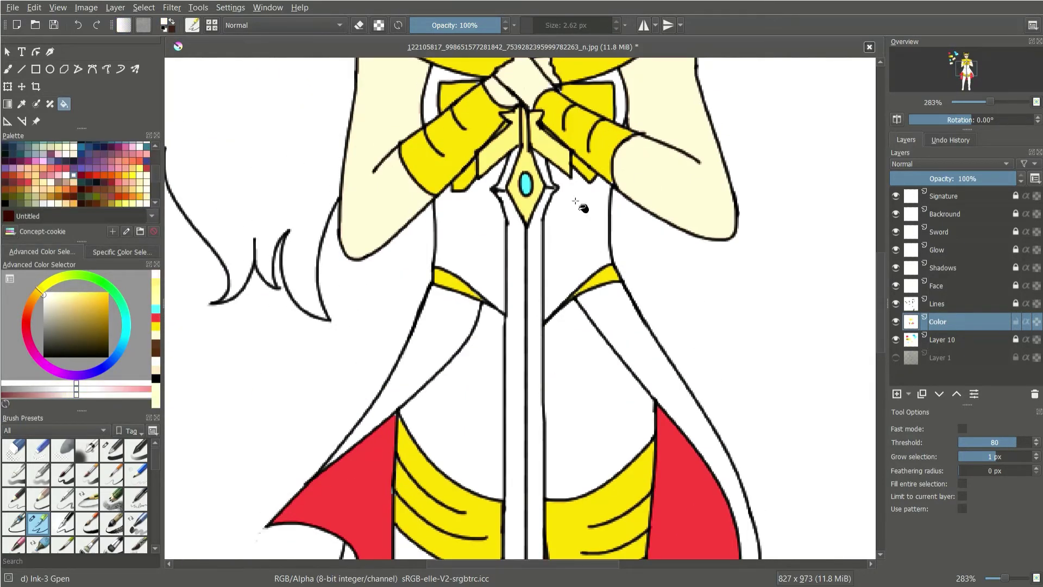
pyautogui.scroll(2, 576, 202)
pyautogui.scroll(-3, 538, 256)
pyautogui.scroll(2, 500, 308)
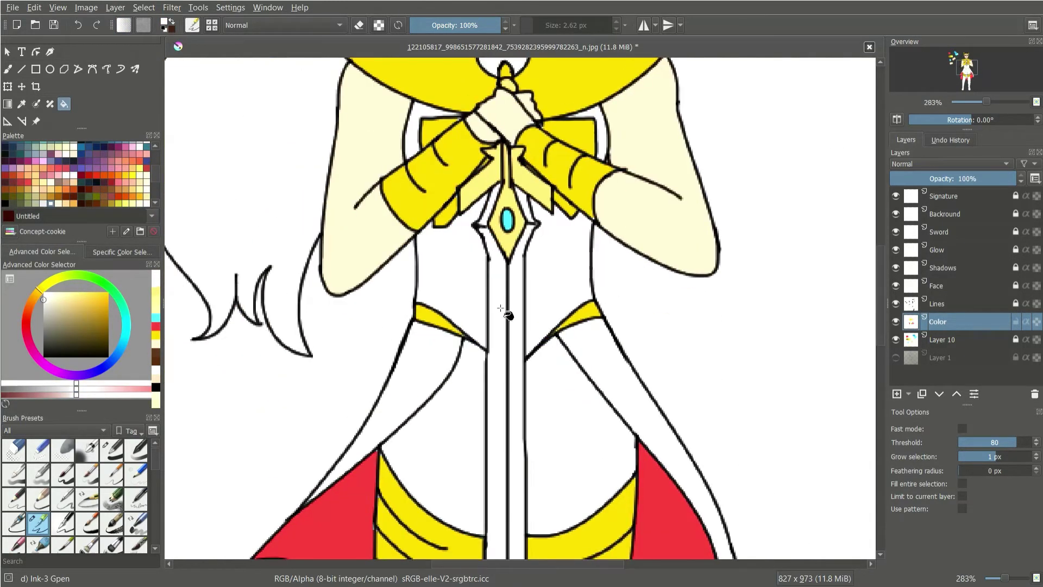
pyautogui.click(44, 298)
pyautogui.moveTo(968, 76); pyautogui.dragTo(968, 83)
pyautogui.scroll(-2, 969, 82)
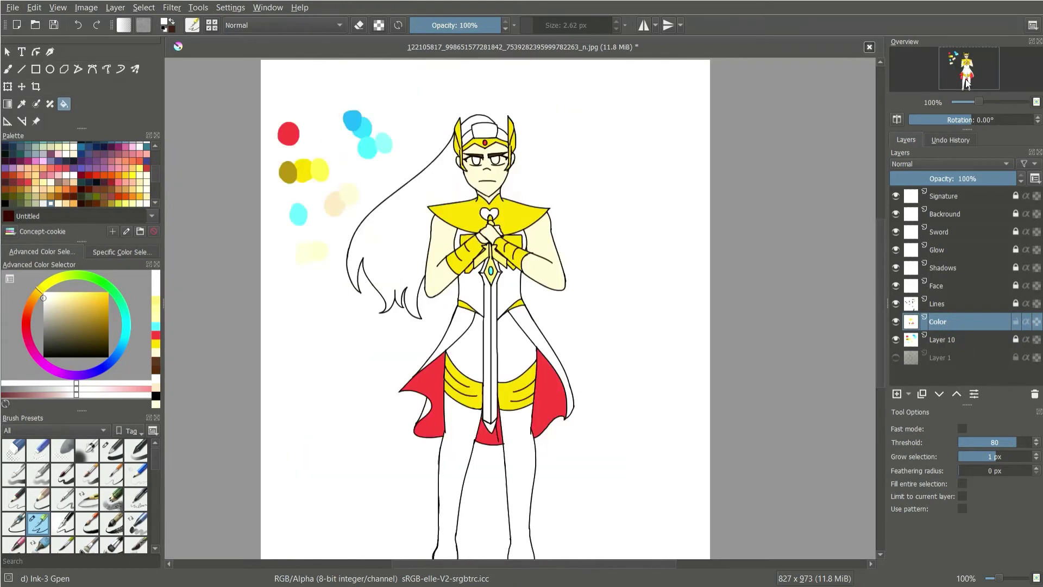
pyautogui.scroll(1, 961, 71)
pyautogui.scroll(-1, 961, 71)
pyautogui.click(600, 245)
pyautogui.click(636, 242)
pyautogui.hotkey('ctrl', 'z')
pyautogui.hotkey('ctrl', 'z')
# Step: Paint the whites of both eyes and darken the eyebrows to a very dark brown with the brush
pyautogui.scroll(3, 926, 57)
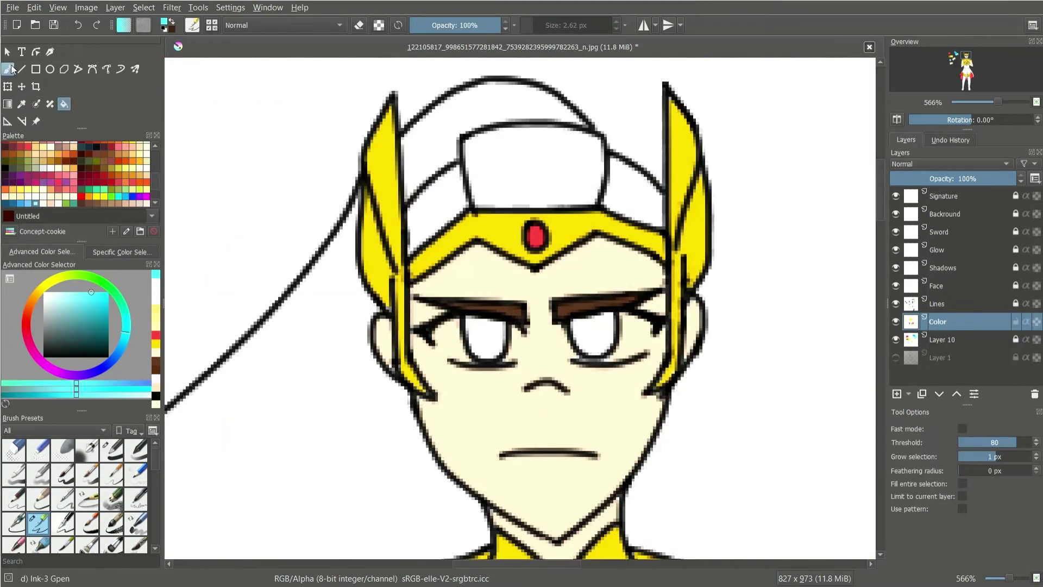
pyautogui.press('b')
pyautogui.moveTo(380, 293); pyautogui.dragTo(463, 297)
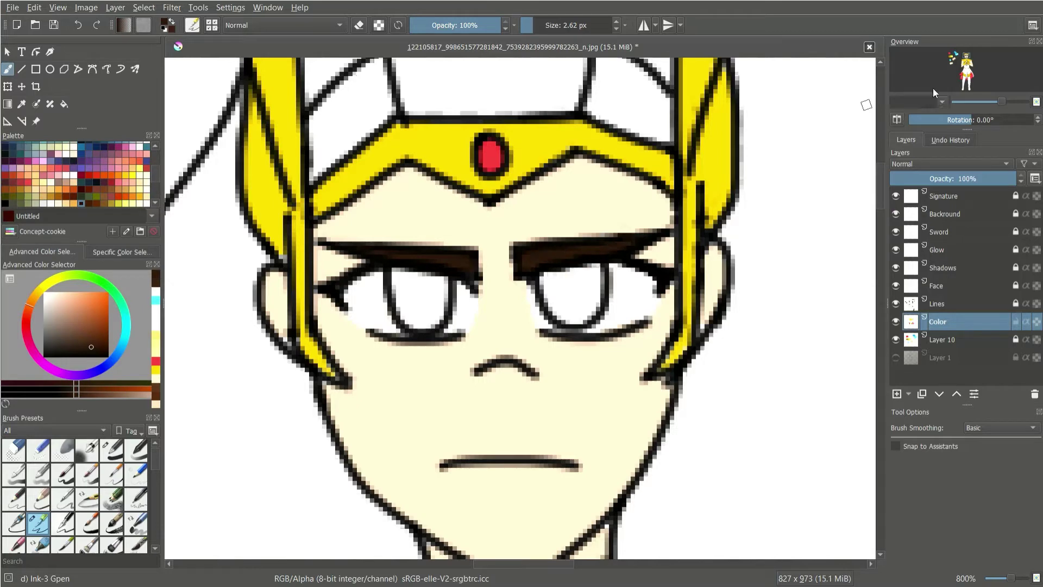
# Step: Sample a bright blue swatch and fill both irises on the Color layer
pyautogui.moveTo(1001, 101)
pyautogui.mouseDown()
pyautogui.moveTo(979, 103)
pyautogui.moveTo(989, 102)
pyautogui.mouseUp()
pyautogui.press('f')
pyautogui.keyDown('ctrl'); pyautogui.click(245, 228); pyautogui.keyUp('ctrl')
pyautogui.scroll(1, 471, 295)
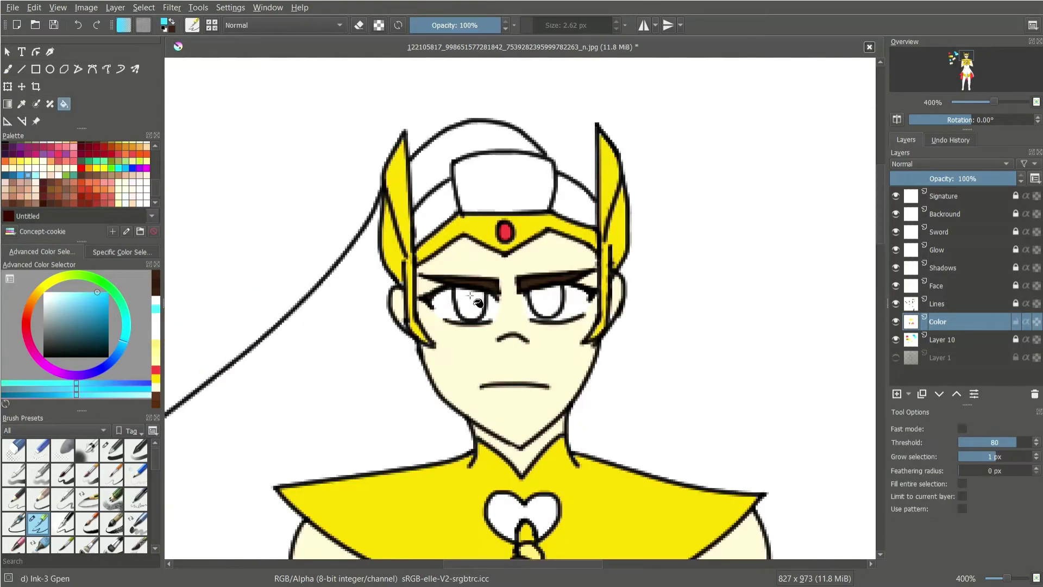
pyautogui.click(471, 295)
pyautogui.click(543, 302)
# Step: Fill the long ponytail with the pale cream yellow hair colour from the swatches
pyautogui.scroll(-2, 544, 302)
pyautogui.scroll(-1, 446, 316)
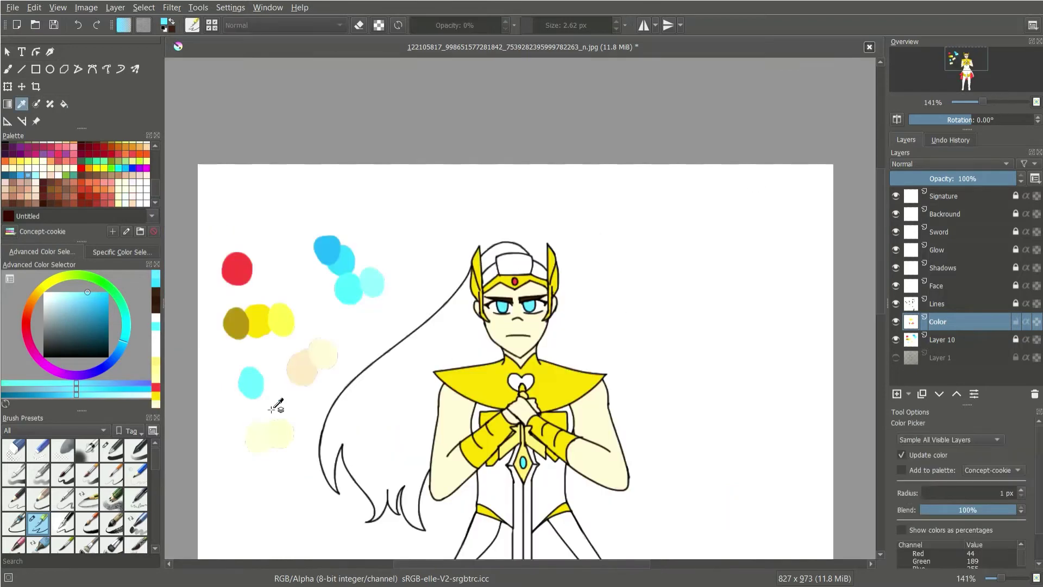
pyautogui.click(445, 317)
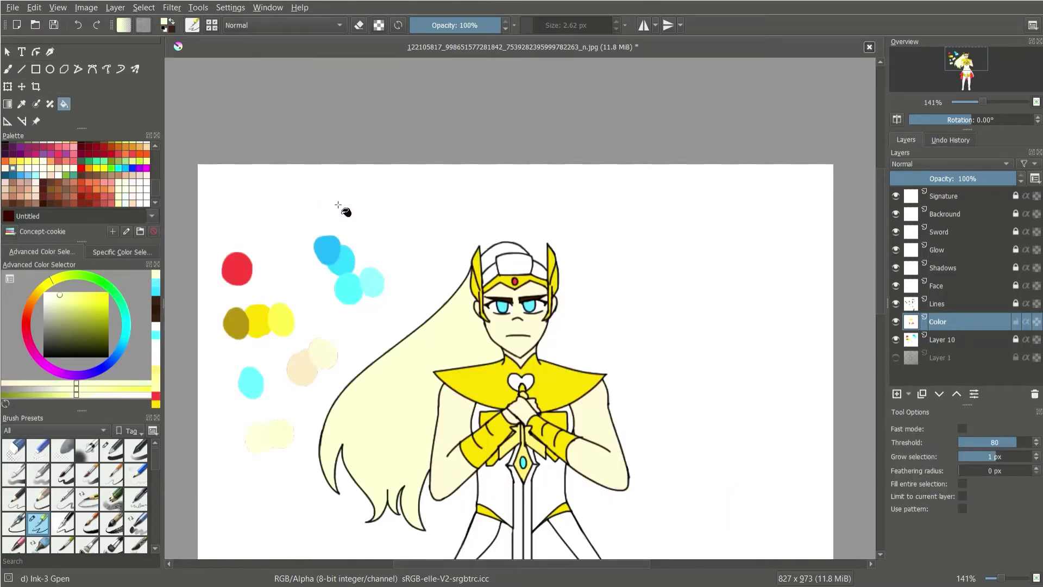
pyautogui.press('p')
pyautogui.click(275, 396)
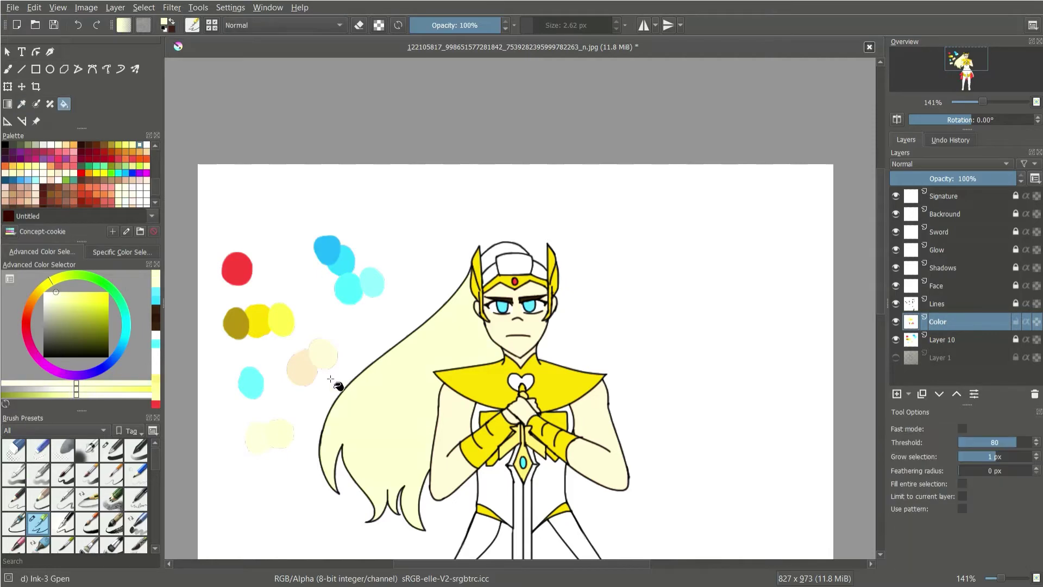
pyautogui.press('f')
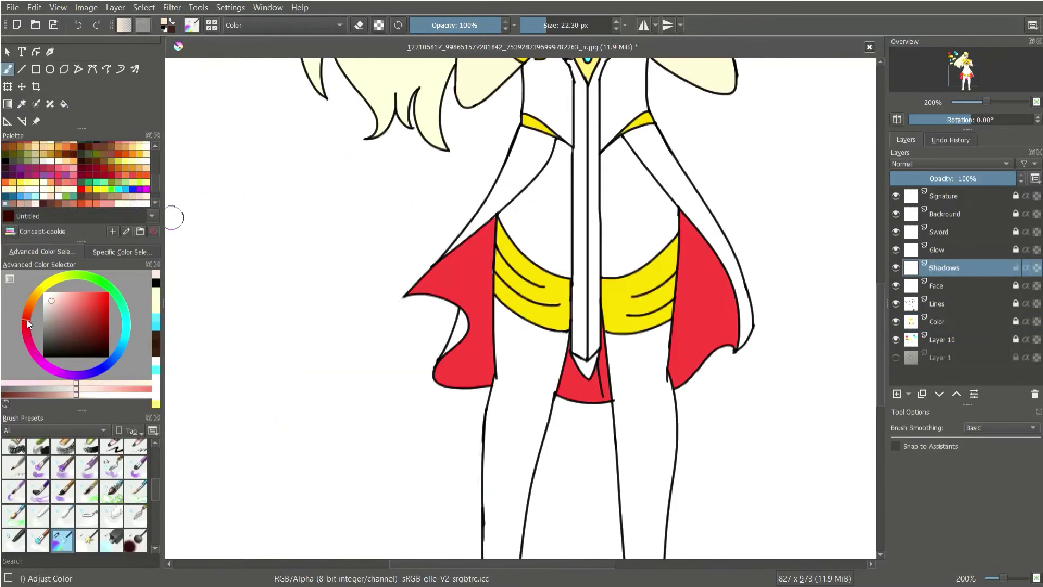
# Step: Set a muted reddish-brown shadow colour and 70% opacity for the Adjust Color brush, undoing a test stroke on the leg
pyautogui.moveTo(73, 333); pyautogui.dragTo(57, 320)
pyautogui.moveTo(549, 331); pyautogui.dragTo(489, 557)
pyautogui.hotkey('ctrl', 'z')
pyautogui.press('i')
pyautogui.press('i')
pyautogui.press('i')
# Step: Shade the lower torso along both inner skirt edges on the Shadows layer, erasing the spill over the red lining
pyautogui.moveTo(563, 141)
pyautogui.mouseDown()
pyautogui.moveTo(538, 196)
pyautogui.moveTo(496, 222)
pyautogui.mouseUp()
pyautogui.moveTo(987, 104); pyautogui.dragTo(995, 103)
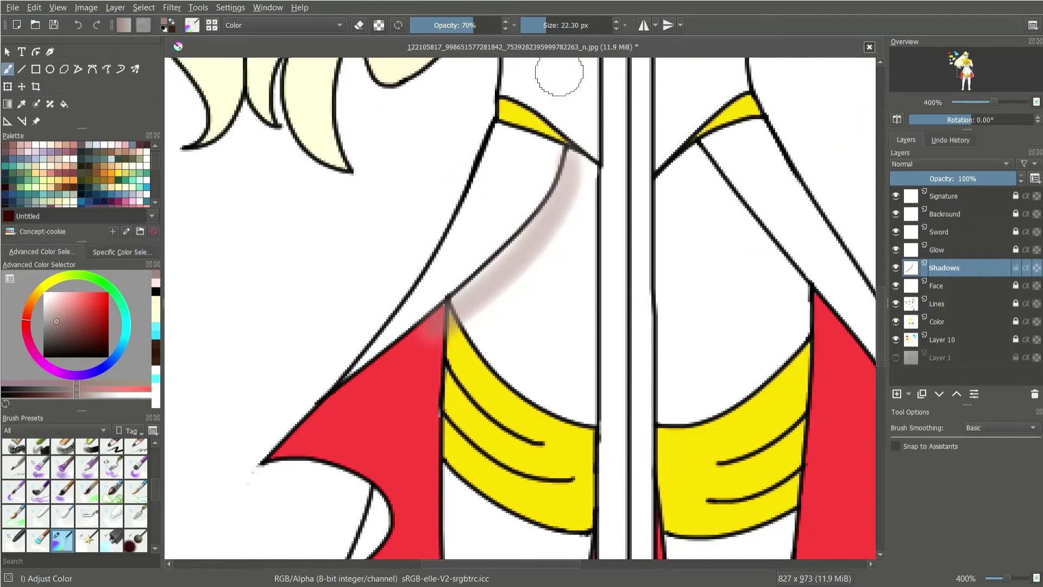
pyautogui.moveTo(419, 297); pyautogui.dragTo(435, 329)
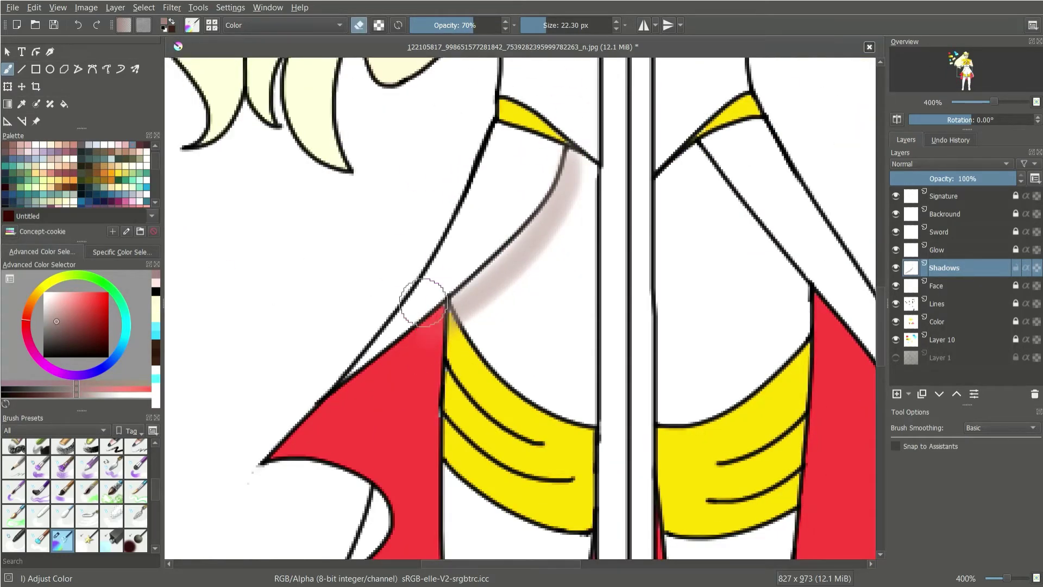
pyautogui.moveTo(968, 70); pyautogui.dragTo(969, 69)
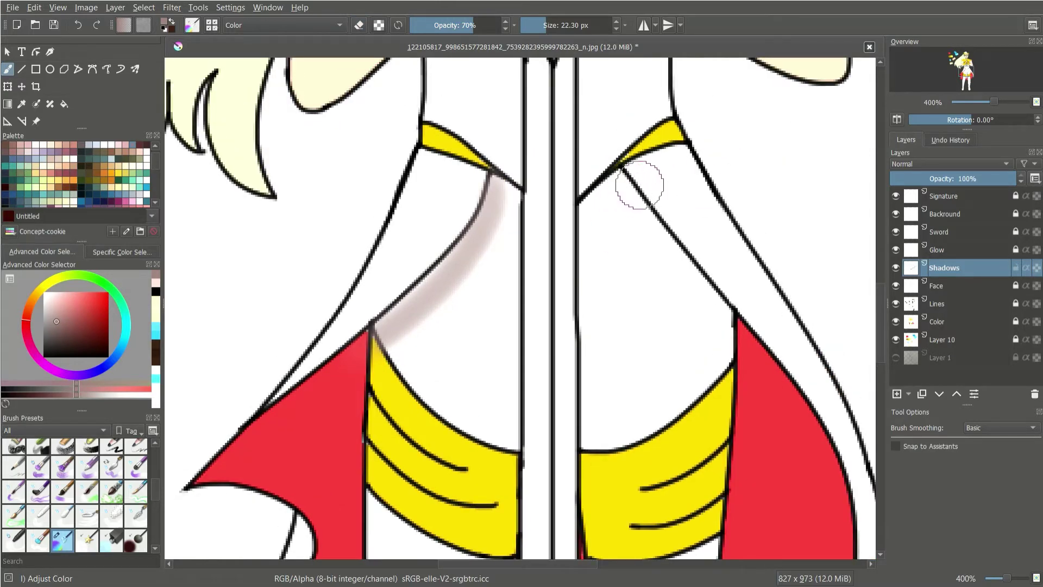
pyautogui.moveTo(731, 343); pyautogui.dragTo(621, 183)
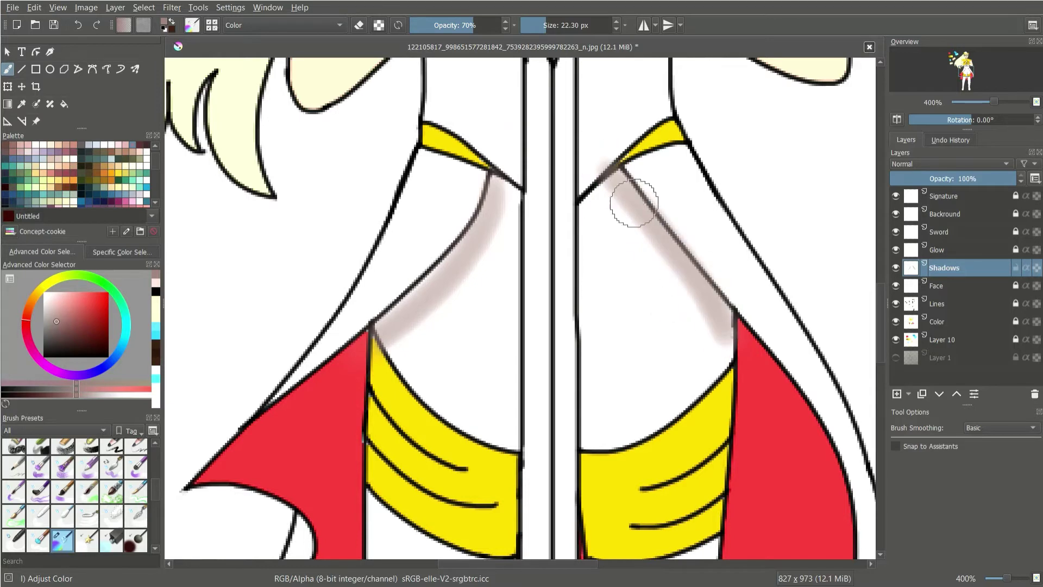
# Step: Redo the shadow along the right inner skirt edge of the lower torso and erase its spill
pyautogui.hotkey('ctrl', 'z')
pyautogui.moveTo(731, 342); pyautogui.dragTo(618, 186)
pyautogui.press('e')
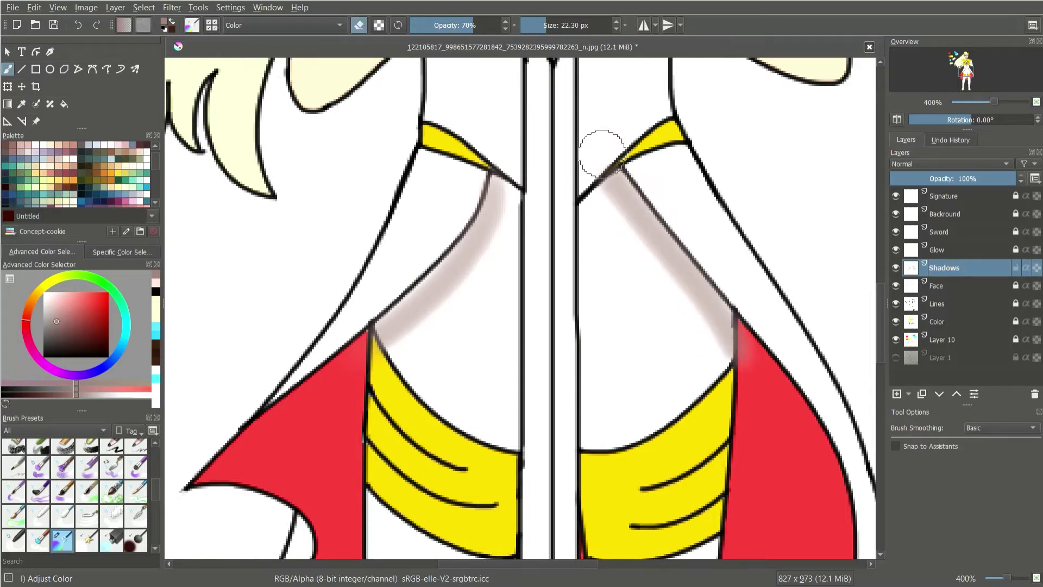
# Step: Reduce the brush size to 11.79 px and shade the small white fold beside the left red lining, erasing the spill
pyautogui.press('e')
pyautogui.press('[')
pyautogui.press('[')
pyautogui.press('[')
pyautogui.press('[')
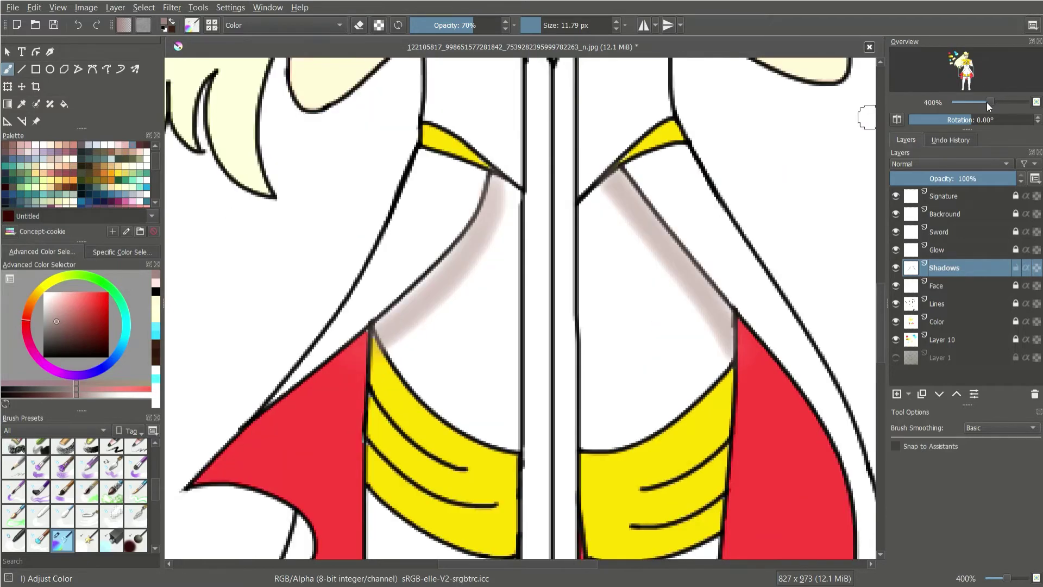
pyautogui.moveTo(989, 106); pyautogui.dragTo(931, 81)
pyautogui.scroll(-5, 598, 245)
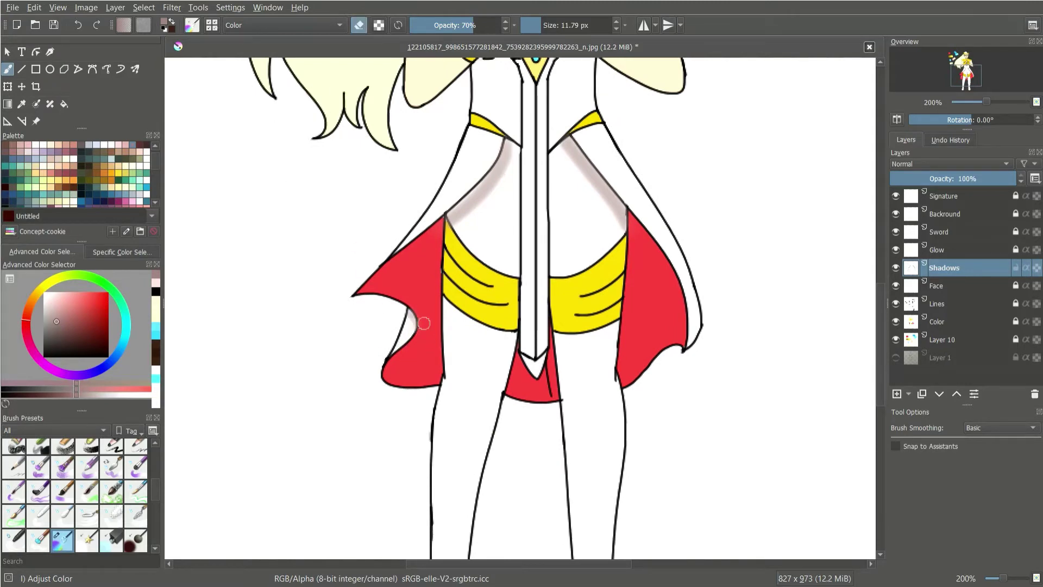
pyautogui.press('e')
pyautogui.moveTo(938, 66); pyautogui.dragTo(942, 73)
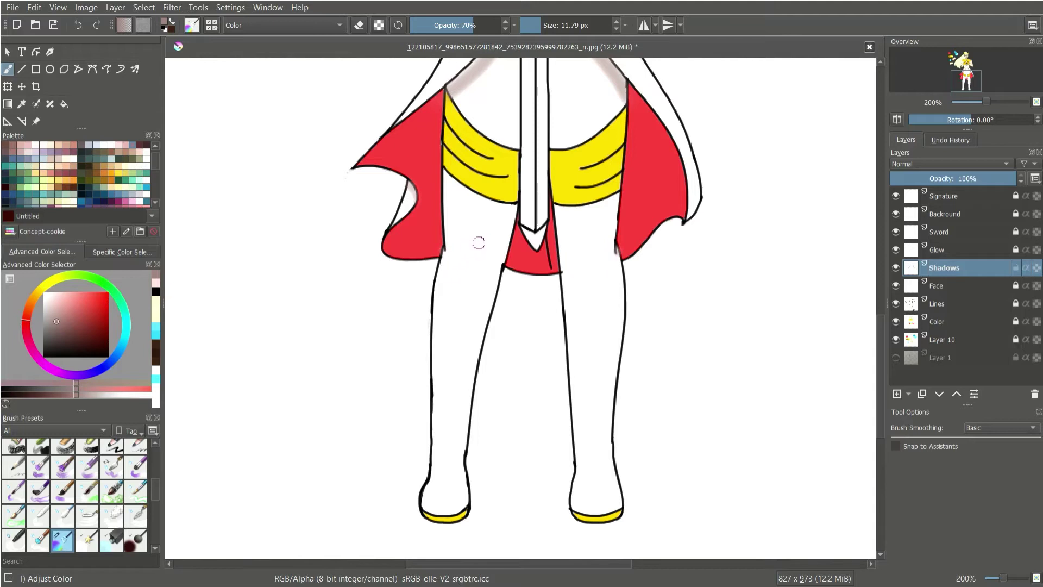
# Step: Lower the Adjust Color brush opacity to 49%, undoing a test stroke on the lower left leg
pyautogui.press('i')
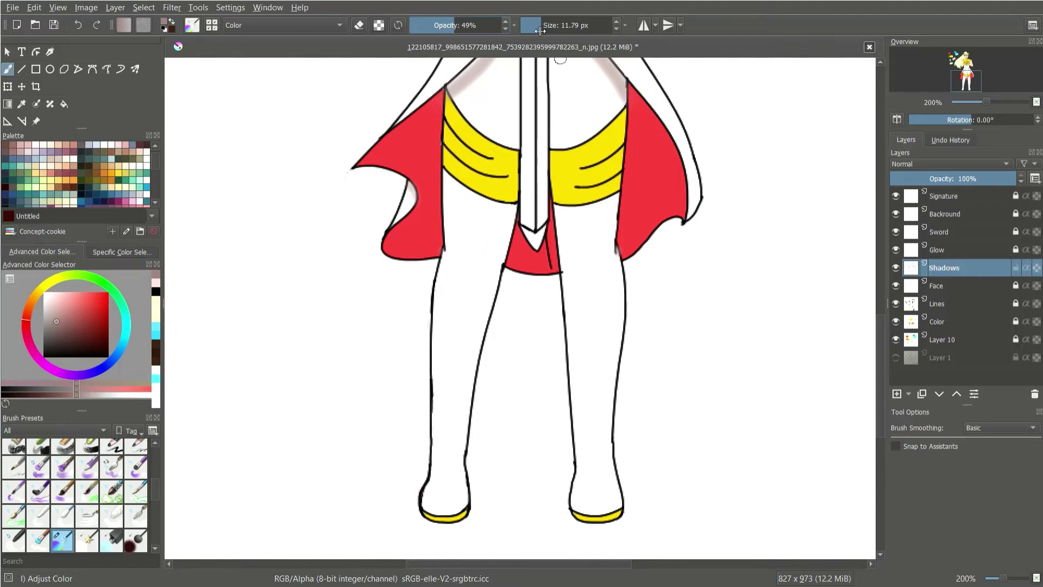
pyautogui.moveTo(428, 422)
pyautogui.mouseDown()
pyautogui.moveTo(424, 485)
pyautogui.moveTo(471, 484)
pyautogui.mouseUp()
pyautogui.hotkey('ctrl', 'z')
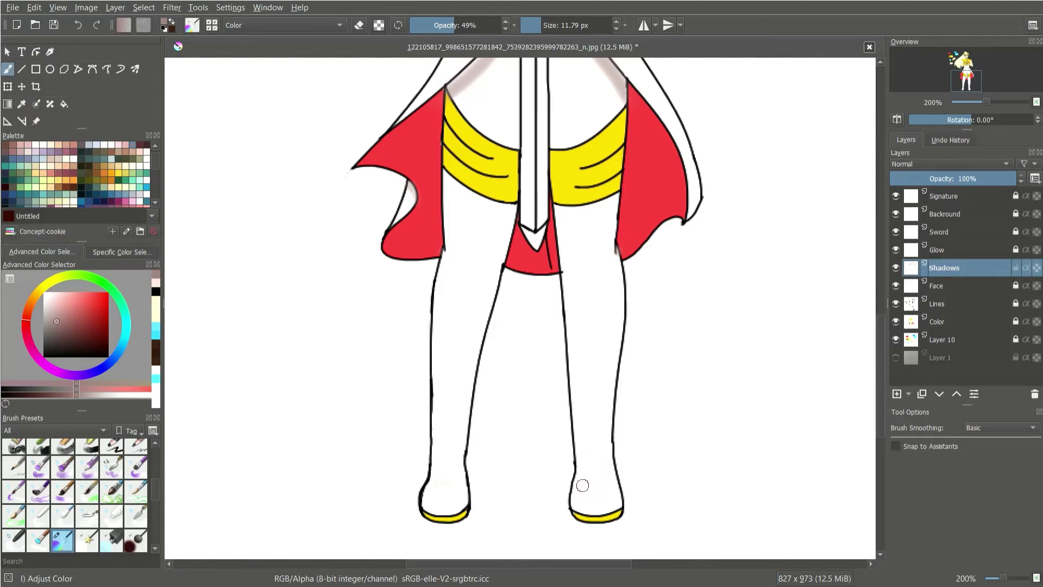
pyautogui.moveTo(970, 77); pyautogui.dragTo(971, 78)
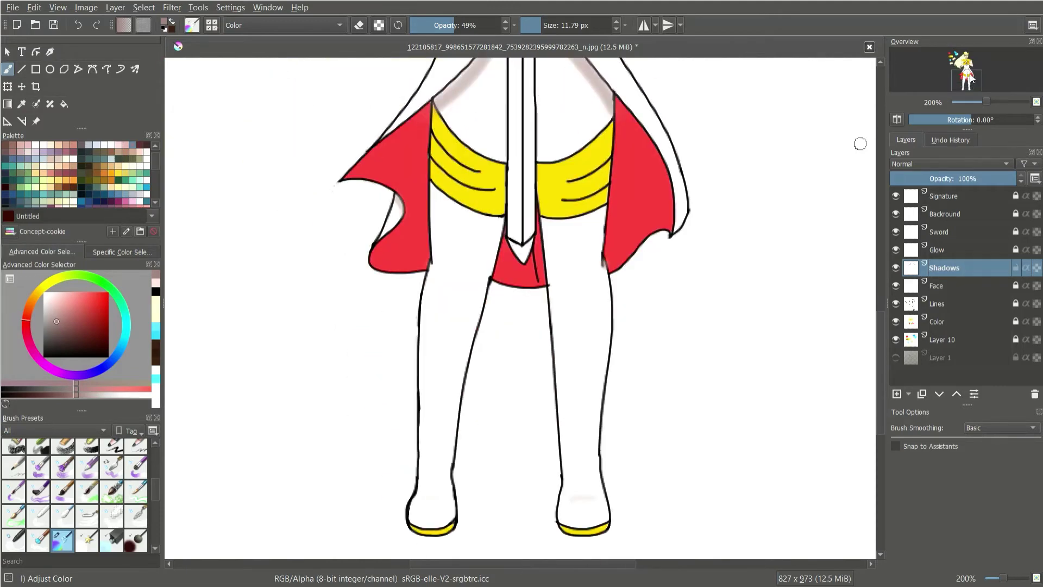
pyautogui.moveTo(549, 27); pyautogui.dragTo(555, 28)
pyautogui.moveTo(410, 279); pyautogui.dragTo(405, 554)
pyautogui.hotkey('ctrl', 'z')
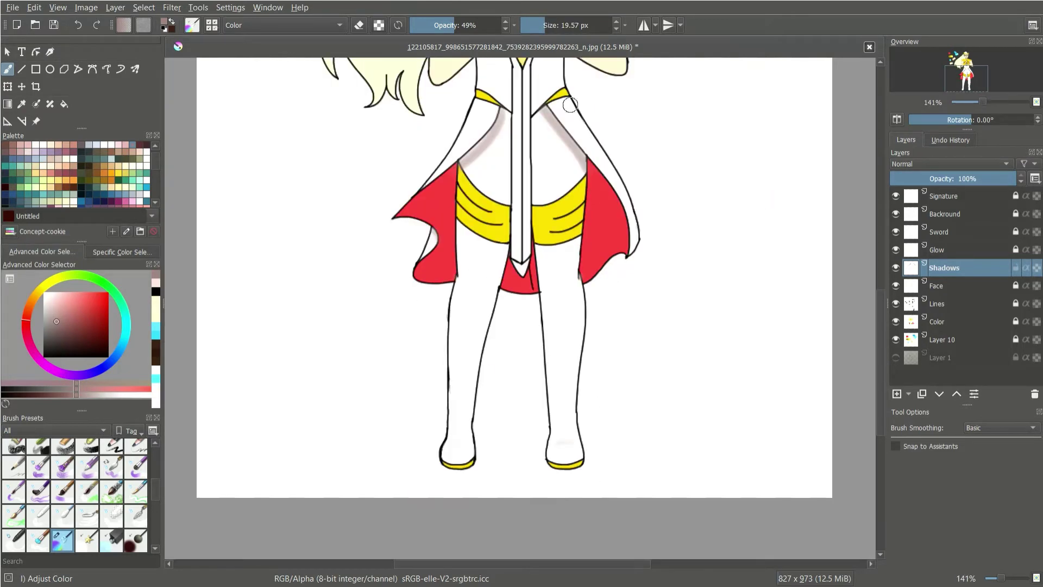
pyautogui.press('-')
pyautogui.moveTo(457, 283); pyautogui.dragTo(451, 494)
pyautogui.hotkey('ctrl', 'z')
pyautogui.moveTo(459, 243); pyautogui.dragTo(451, 495)
pyautogui.hotkey('ctrl', 'z')
# Step: Set the brush size to 25.27 px and shade the outer side of the left leg and its boot
pyautogui.keyDown('shift'); pyautogui.moveTo(463, 265); pyautogui.dragTo(445, 264); pyautogui.keyUp('shift')
pyautogui.moveTo(457, 229); pyautogui.dragTo(468, 468)
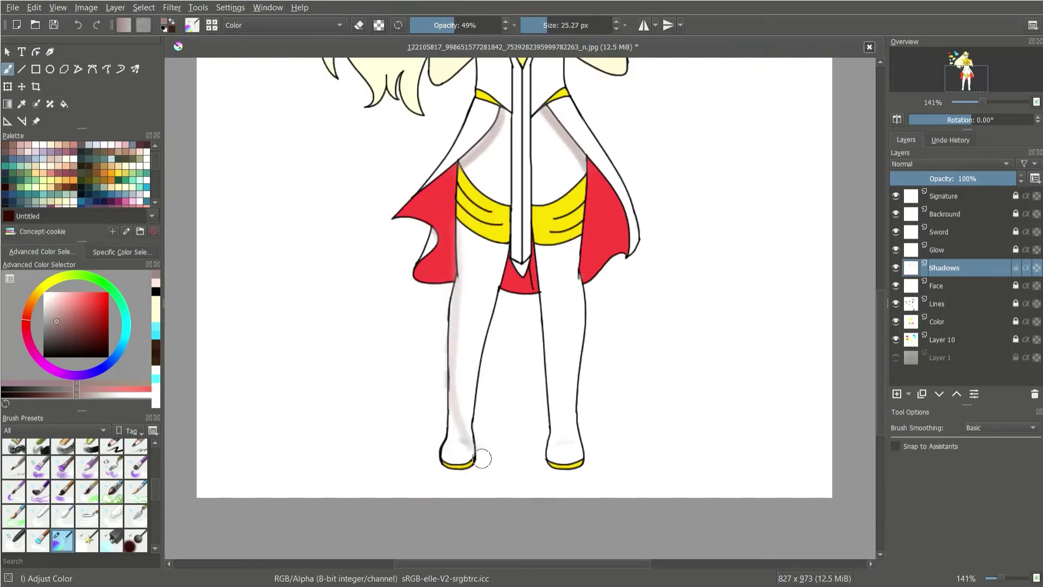
pyautogui.moveTo(462, 369); pyautogui.dragTo(418, 489)
pyautogui.moveTo(424, 337); pyautogui.dragTo(484, 472)
# Step: Shade the outer side of the right leg and its boot to match, undoing the unsatisfactory strokes
pyautogui.moveTo(581, 228)
pyautogui.mouseDown()
pyautogui.moveTo(546, 480)
pyautogui.moveTo(586, 233)
pyautogui.moveTo(542, 455)
pyautogui.moveTo(579, 239)
pyautogui.moveTo(530, 456)
pyautogui.moveTo(579, 229)
pyautogui.moveTo(570, 433)
pyautogui.moveTo(581, 242)
pyautogui.moveTo(543, 472)
pyautogui.moveTo(610, 373)
pyautogui.mouseUp()
pyautogui.hotkey('ctrl', 'z')
pyautogui.hotkey('ctrl', 'z')
pyautogui.hotkey('ctrl', 'z')
pyautogui.hotkey('ctrl', 'z')
pyautogui.moveTo(592, 266); pyautogui.dragTo(535, 473)
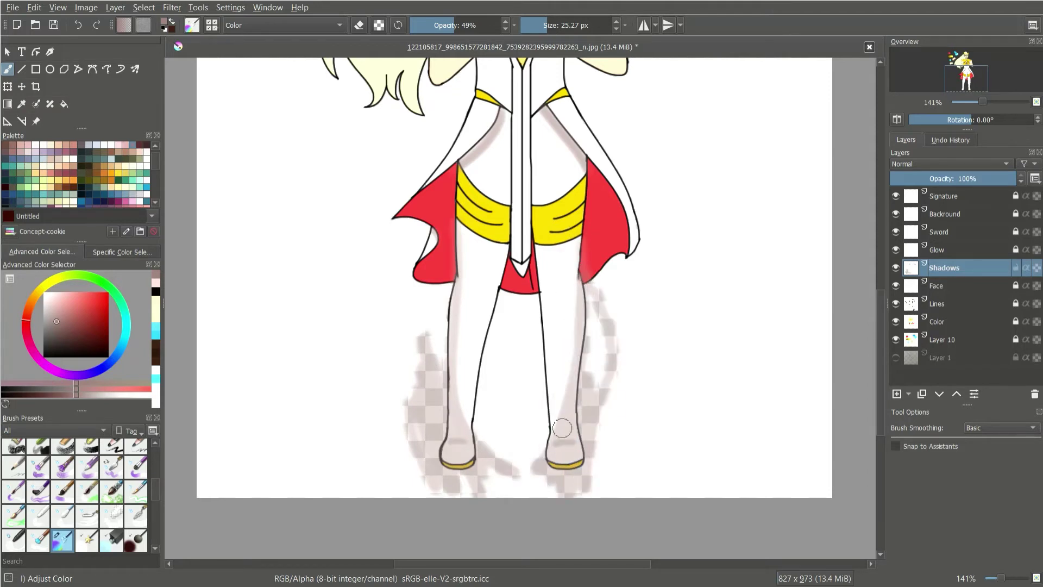
pyautogui.hotkey('ctrl', 'z')
pyautogui.moveTo(587, 233)
pyautogui.mouseDown()
pyautogui.moveTo(542, 487)
pyautogui.moveTo(586, 475)
pyautogui.moveTo(620, 284)
pyautogui.mouseUp()
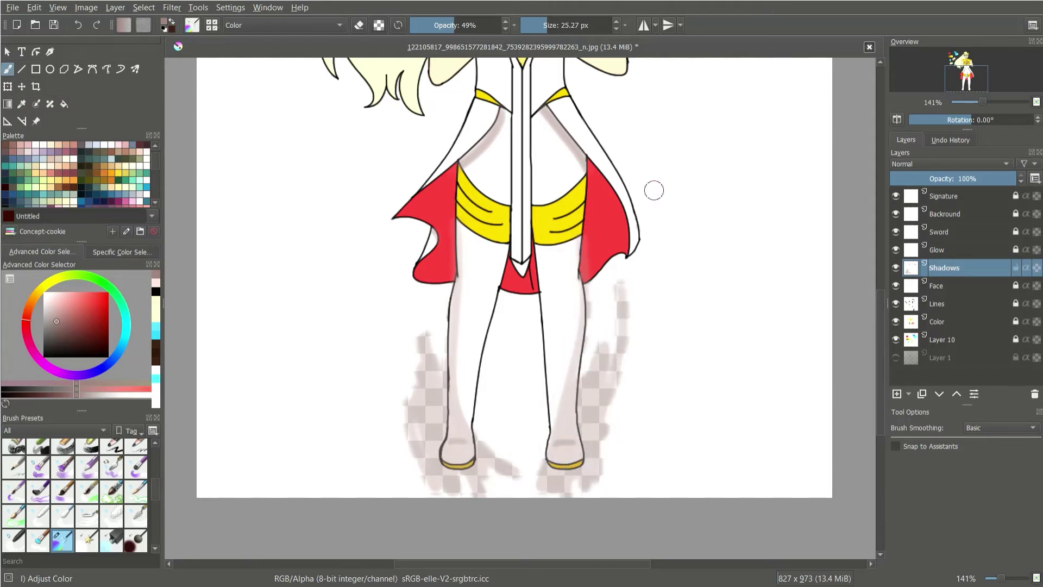
# Step: Shade the outer edges of both white skirt panels from the waist trim down to the hem
pyautogui.scroll(1, 631, 126)
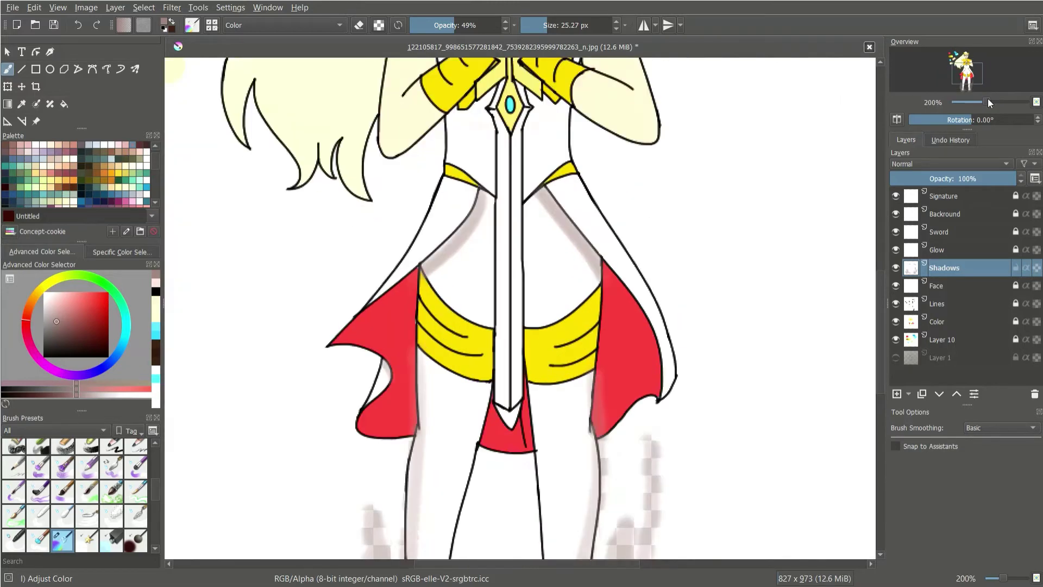
pyautogui.moveTo(438, 180); pyautogui.dragTo(312, 375)
pyautogui.moveTo(638, 202); pyautogui.dragTo(697, 496)
pyautogui.hotkey('ctrl', 'z')
pyautogui.moveTo(576, 171); pyautogui.dragTo(693, 484)
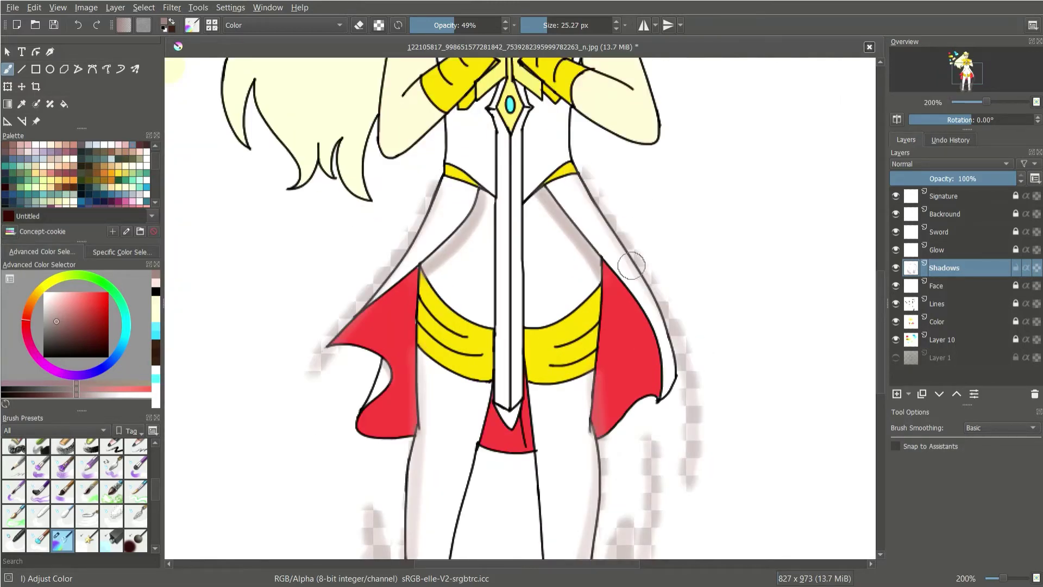
pyautogui.moveTo(632, 265); pyautogui.dragTo(677, 438)
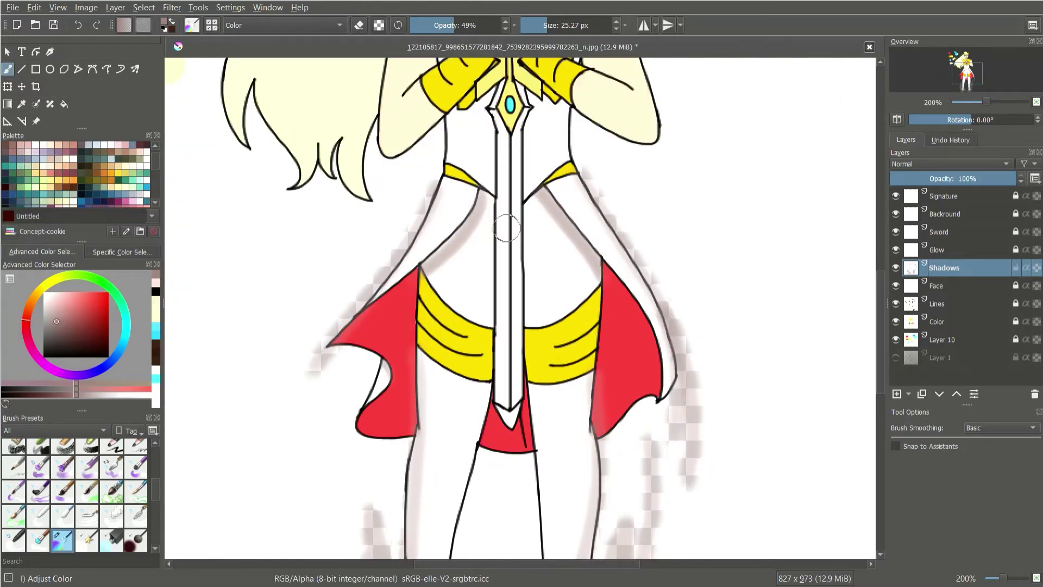
# Step: Shade both sides of the white bodice between the forearms and the yellow waist trim, undoing stray strokes
pyautogui.scroll(3, 862, 284)
pyautogui.moveTo(443, 264); pyautogui.dragTo(442, 326)
pyautogui.moveTo(432, 261); pyautogui.dragTo(427, 320)
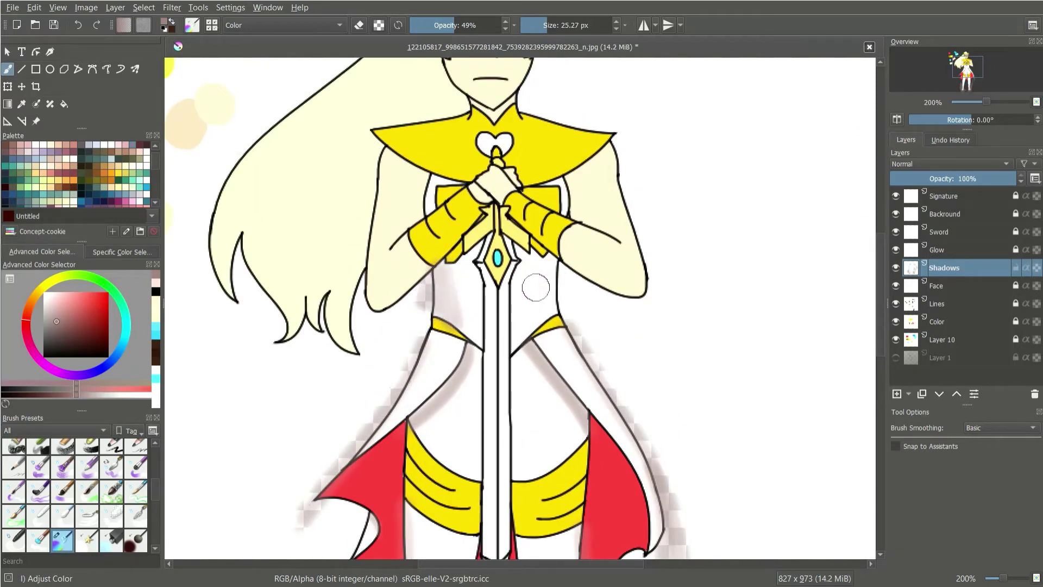
pyautogui.hotkey('ctrl', 'z')
pyautogui.moveTo(443, 263); pyautogui.dragTo(437, 326)
pyautogui.hotkey('ctrl', 'z')
pyautogui.moveTo(443, 266); pyautogui.dragTo(438, 320)
pyautogui.moveTo(549, 321)
pyautogui.mouseDown()
pyautogui.moveTo(545, 264)
pyautogui.moveTo(547, 323)
pyautogui.mouseUp()
pyautogui.hotkey('ctrl', 'z')
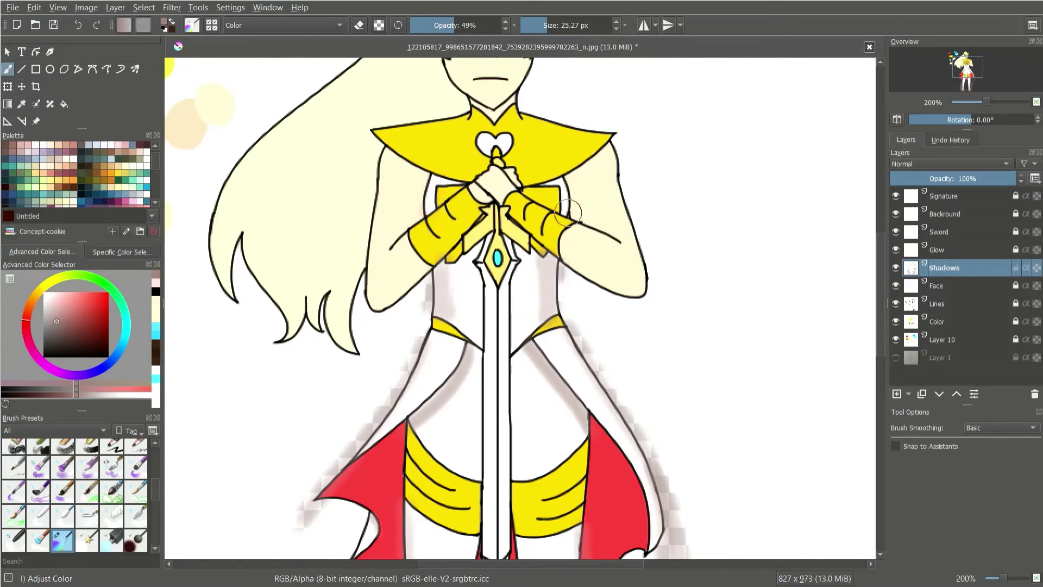
# Step: Shade the yellow hip sash with dark yellow beside the sword blade
pyautogui.scroll(-3, 548, 182)
pyautogui.scroll(5, 434, 326)
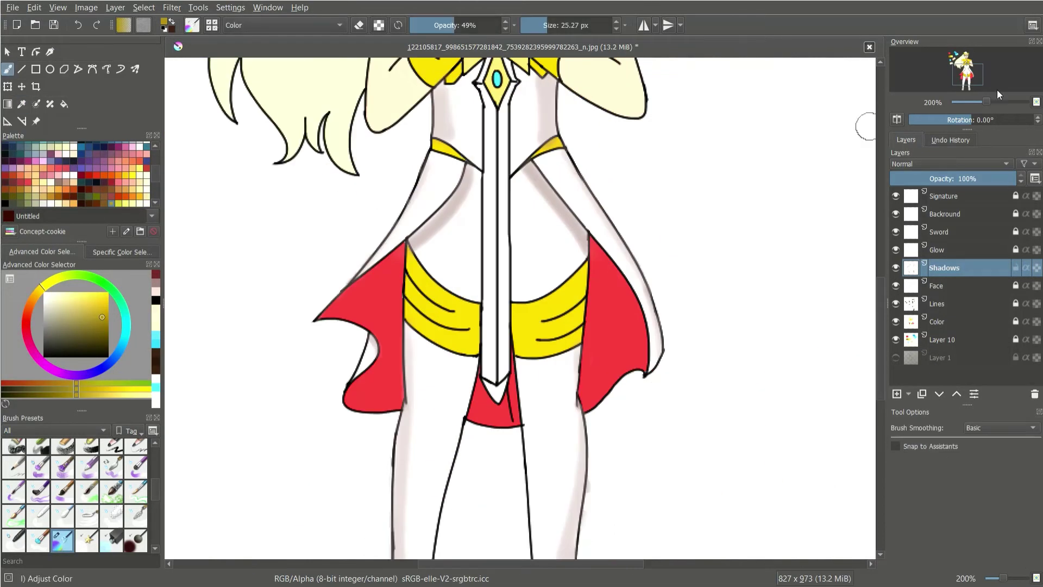
pyautogui.moveTo(446, 304); pyautogui.dragTo(432, 359)
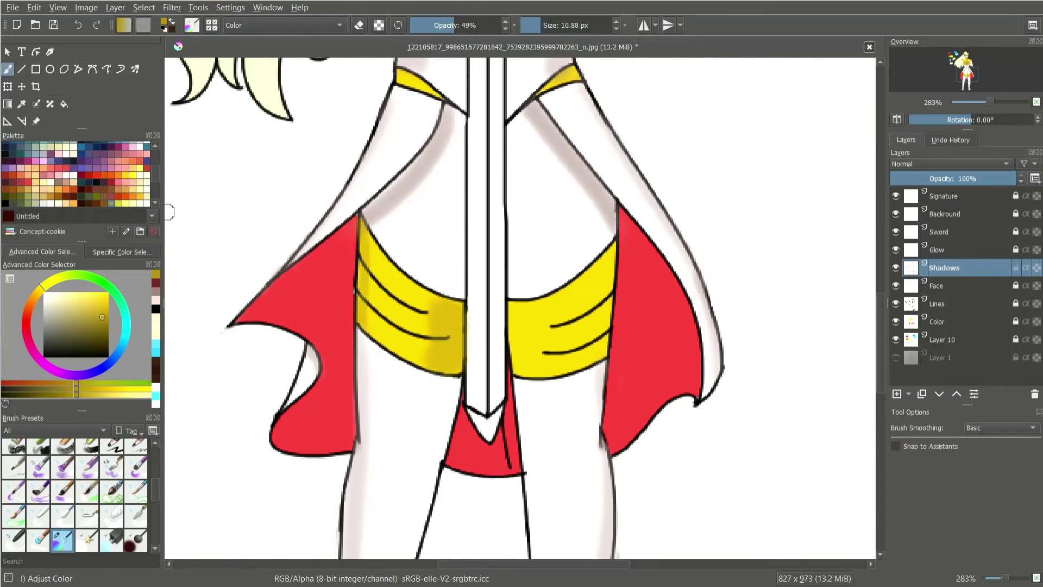
pyautogui.moveTo(966, 56); pyautogui.dragTo(972, 78)
# Step: Sample a bright yellow and brush highlights down the middle of both halves of the hip sash
pyautogui.press('p')
pyautogui.press('b')
pyautogui.moveTo(381, 272); pyautogui.dragTo(375, 353)
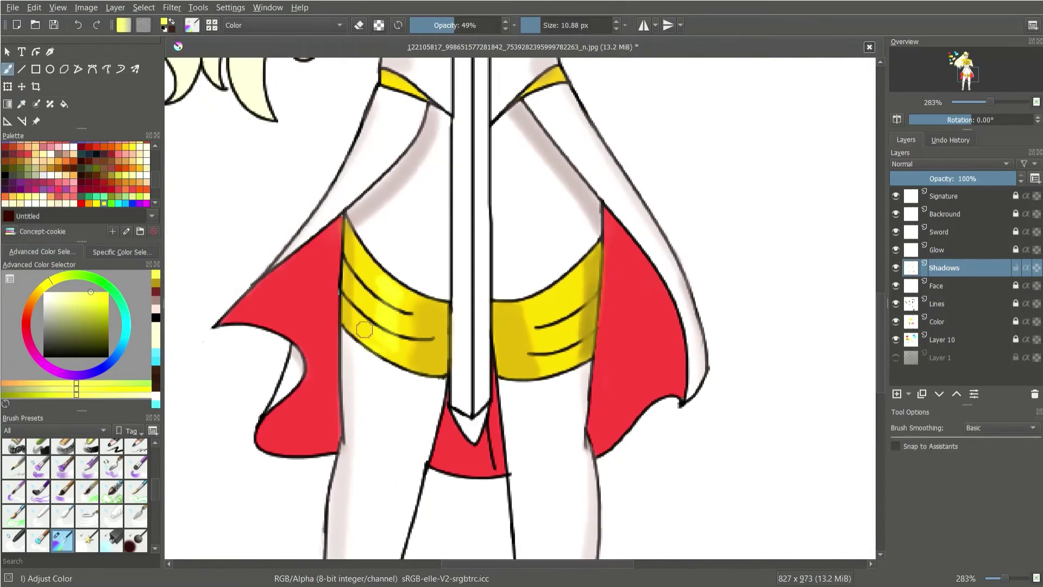
pyautogui.moveTo(559, 277); pyautogui.dragTo(560, 370)
# Step: Smooth the sash's shadows and highlights together with the Blender Basic brush at 50 px
pyautogui.press('/')
pyautogui.moveTo(384, 279)
pyautogui.mouseDown()
pyautogui.moveTo(353, 283)
pyautogui.moveTo(368, 349)
pyautogui.mouseUp()
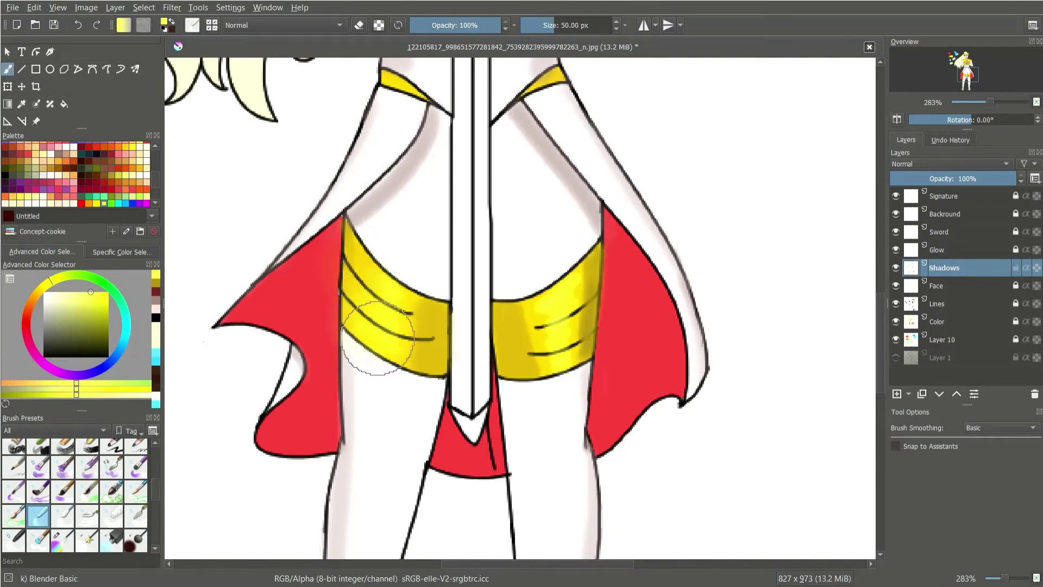
pyautogui.moveTo(553, 344)
pyautogui.mouseDown()
pyautogui.moveTo(576, 283)
pyautogui.moveTo(559, 350)
pyautogui.mouseUp()
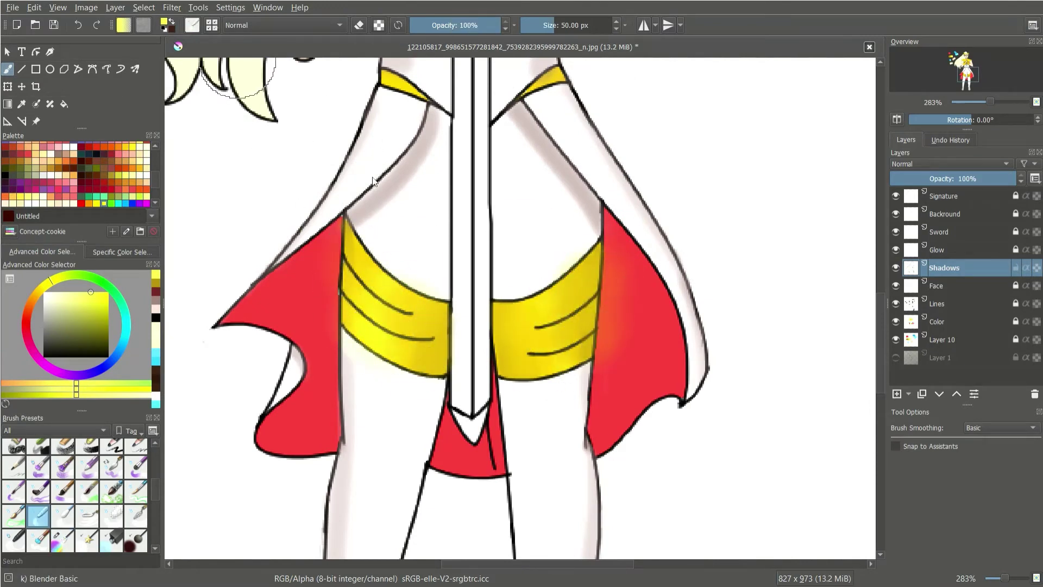
# Step: Strengthen the bright yellow highlights on both sash halves with Adjust Color at 23.75 px and blend them again
pyautogui.press('/')
pyautogui.moveTo(375, 315); pyautogui.dragTo(380, 353)
pyautogui.moveTo(381, 266); pyautogui.dragTo(381, 348)
pyautogui.moveTo(565, 283); pyautogui.dragTo(549, 347)
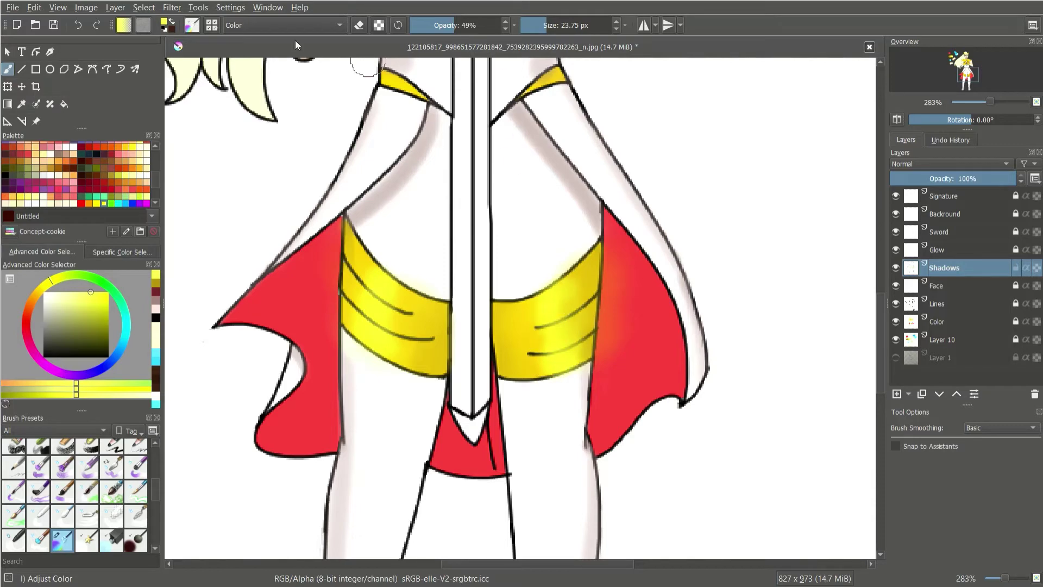
pyautogui.press('/')
pyautogui.moveTo(542, 296); pyautogui.dragTo(565, 353)
# Step: Erase the yellow spill around the hip sash using the Eraser Circle brush at 10.02 px
pyautogui.scroll(-3, 768, 163)
pyautogui.scroll(5, 769, 163)
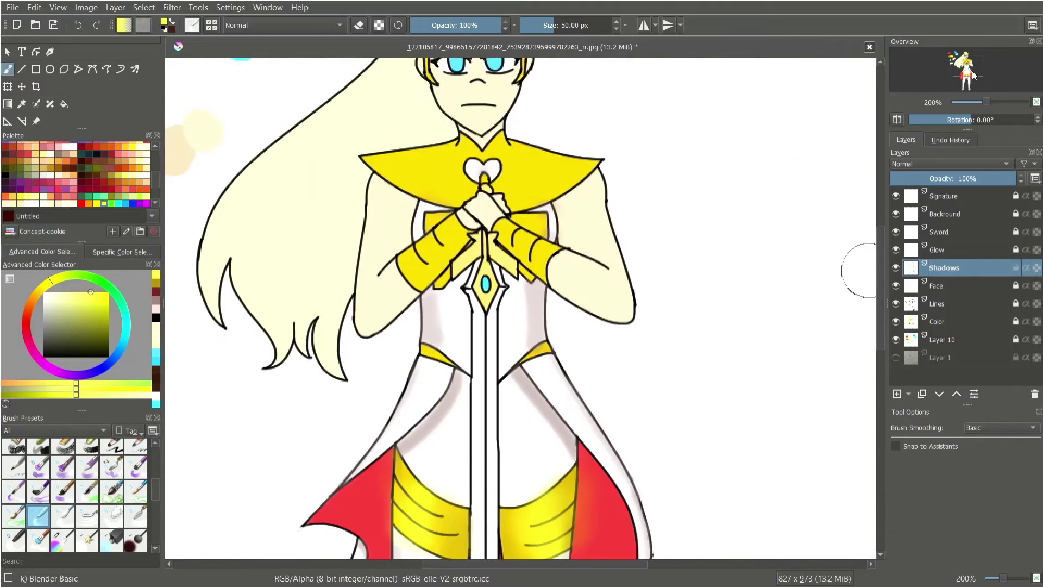
pyautogui.scroll(-5, 768, 163)
pyautogui.scroll(4, 334, 137)
pyautogui.press('e')
pyautogui.moveTo(333, 136)
pyautogui.mouseDown()
pyautogui.moveTo(332, 274)
pyautogui.moveTo(370, 285)
pyautogui.mouseUp()
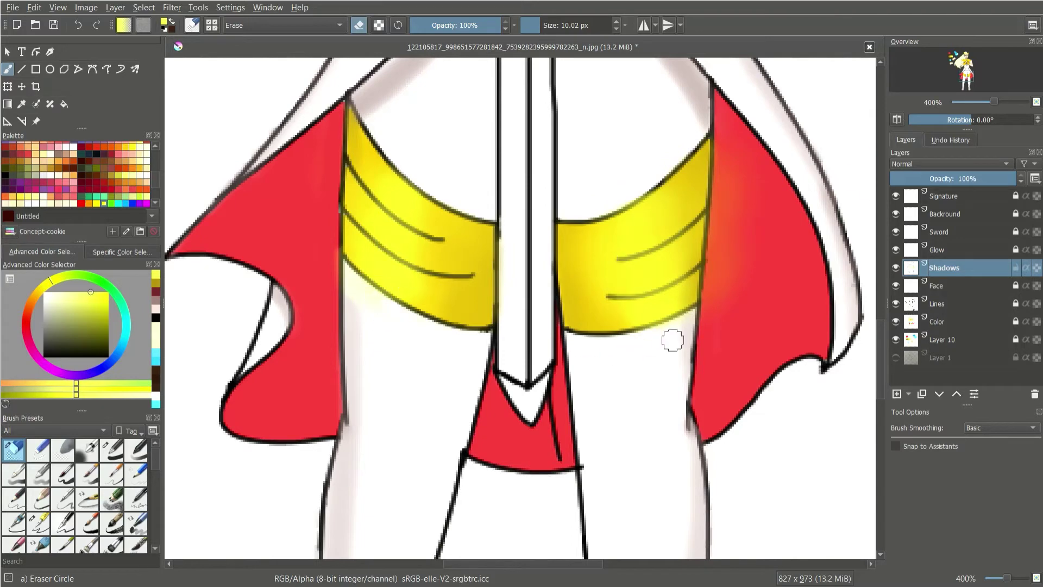
pyautogui.scroll(-5, 512, 266)
pyautogui.scroll(5, 643, 401)
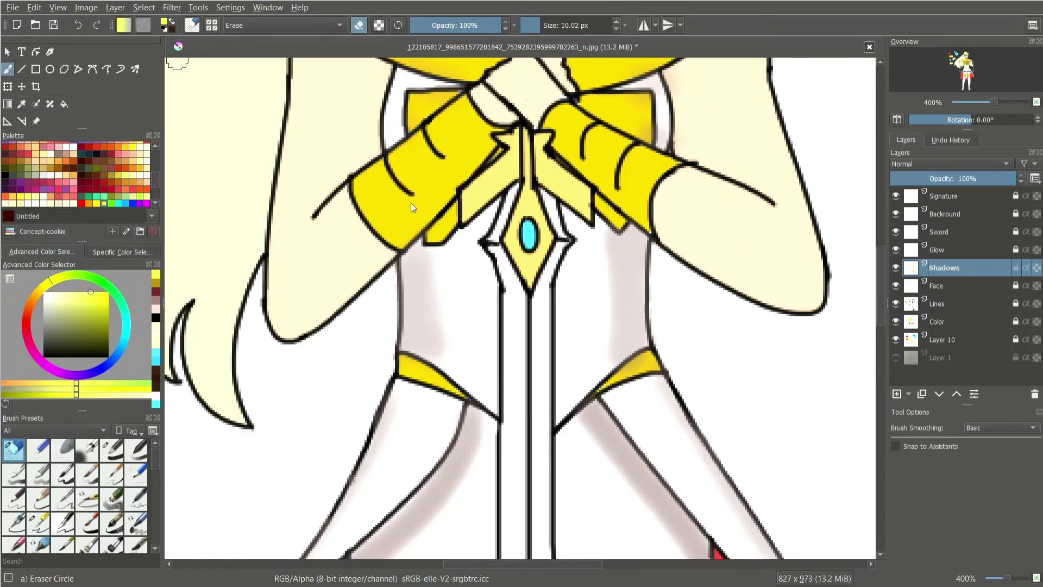
# Step: Highlight the yellow waist trim with the sampled bright yellow swatch and smooth it with Blender Basic at 20.90 px
pyautogui.click(62, 541)
pyautogui.click(961, 68)
pyautogui.click(952, 56)
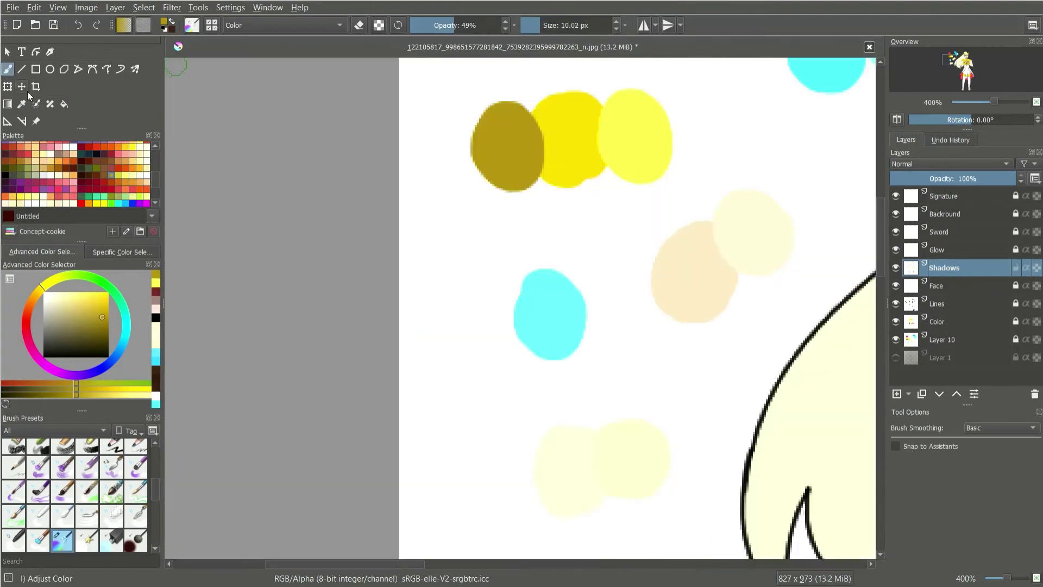
pyautogui.click(628, 133)
pyautogui.click(967, 70)
pyautogui.press('b')
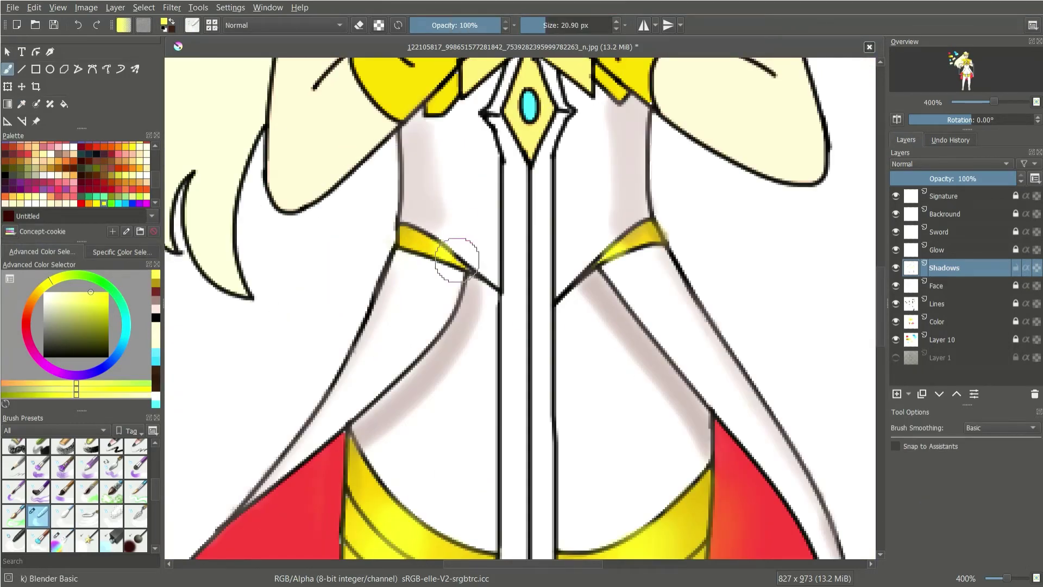
# Step: Erase the colour spill around the waist trim with the Eraser Circle brush
pyautogui.press('e')
pyautogui.click(963, 64)
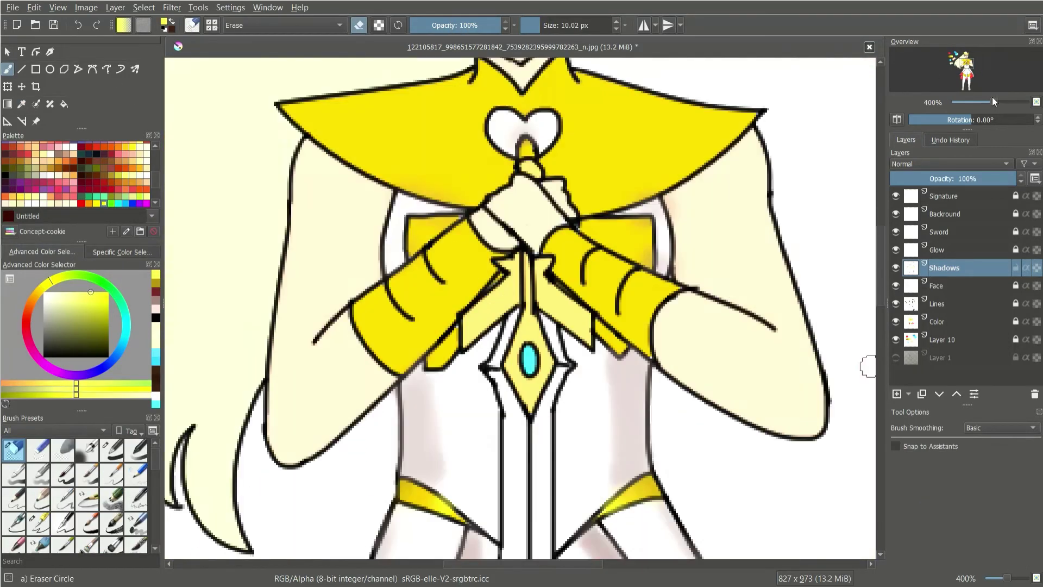
pyautogui.scroll(2, 676, 209)
# Step: Shade the tiara's red gem dark red with the Ink-3 Gpen brush at 2.62 px and add a white highlight
pyautogui.click(38, 450)
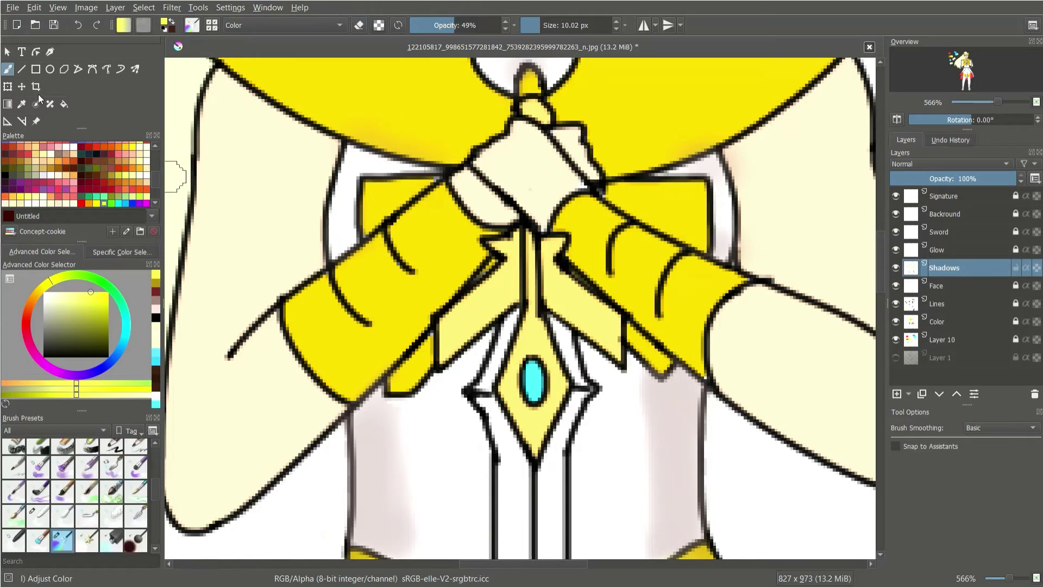
pyautogui.click(952, 56)
pyautogui.click(964, 57)
pyautogui.scroll(2, 833, 515)
pyautogui.click(84, 337)
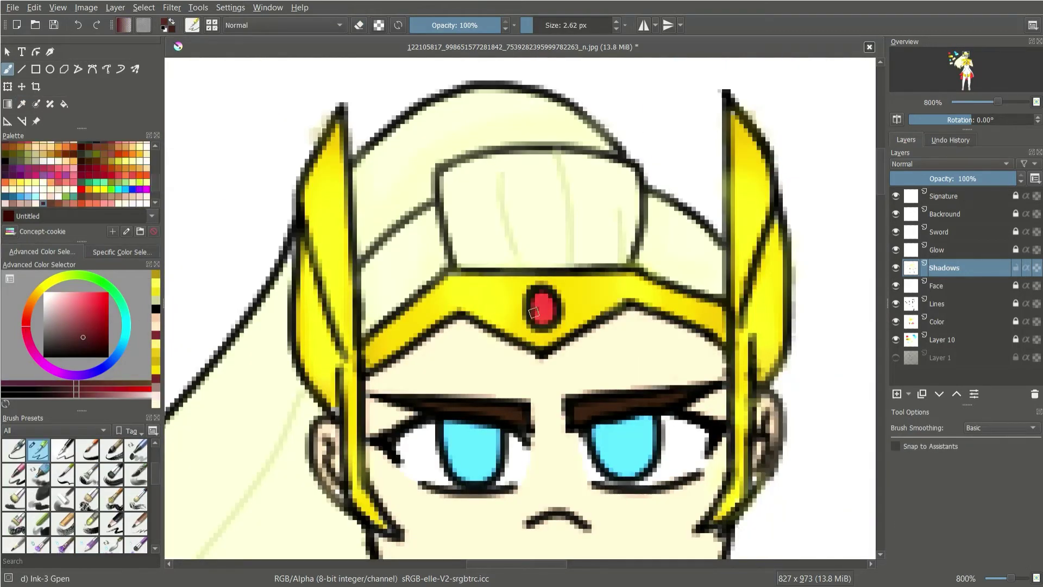
pyautogui.keyDown('ctrl'); pyautogui.click(265, 161); pyautogui.keyUp('ctrl')
pyautogui.moveTo(541, 293); pyautogui.dragTo(545, 302)
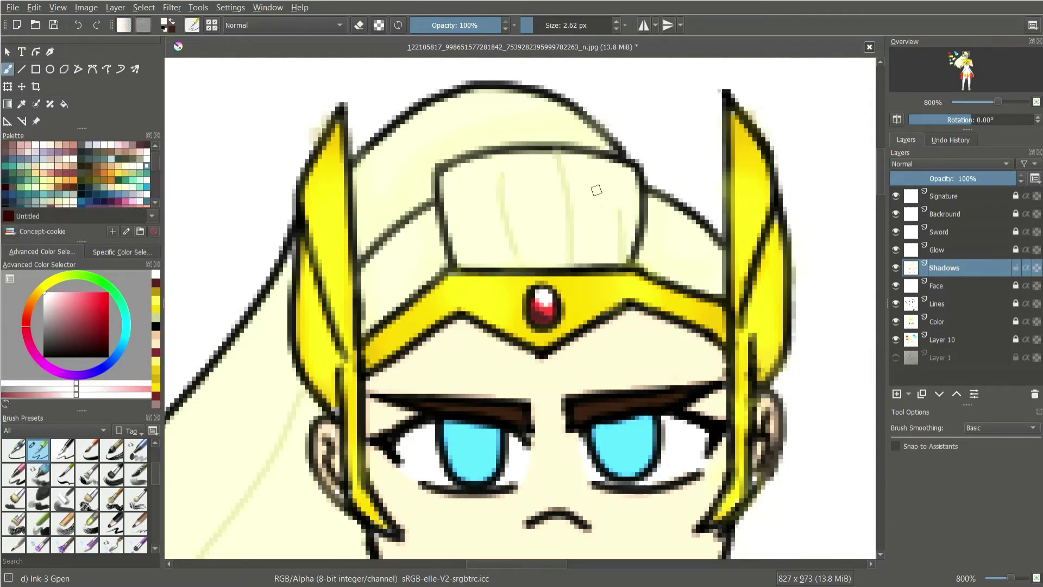
# Step: Repaint the gem's centre bright red and add a white highlight, setting Adjust Color to 100% opacity and 5.24 px
pyautogui.keyDown('ctrl'); pyautogui.click(537, 301); pyautogui.keyUp('ctrl')
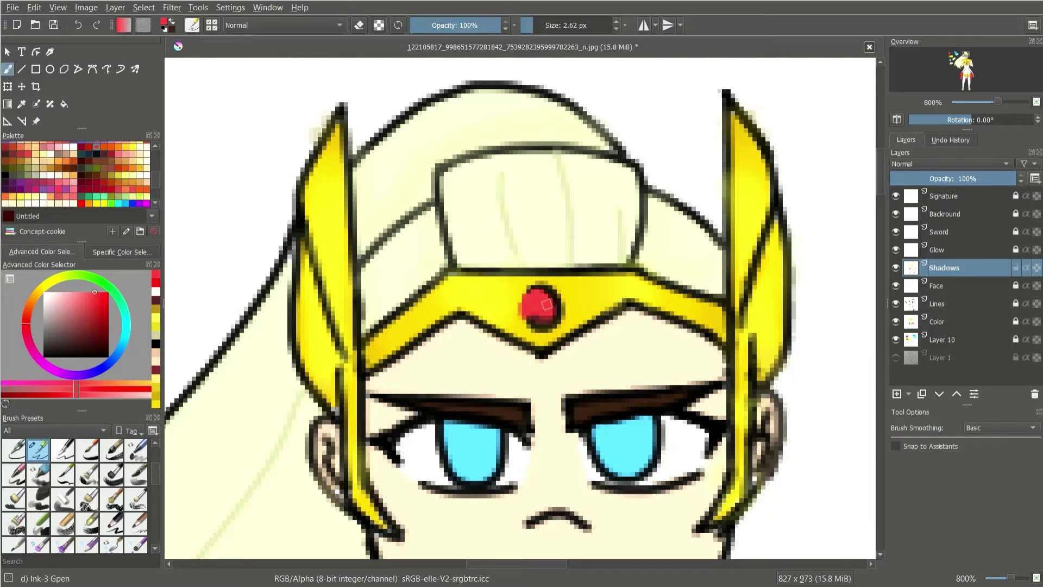
pyautogui.press('x')
pyautogui.press('/')
pyautogui.moveTo(483, 24); pyautogui.dragTo(504, 24)
pyautogui.press('[')
pyautogui.press('[')
pyautogui.press('[')
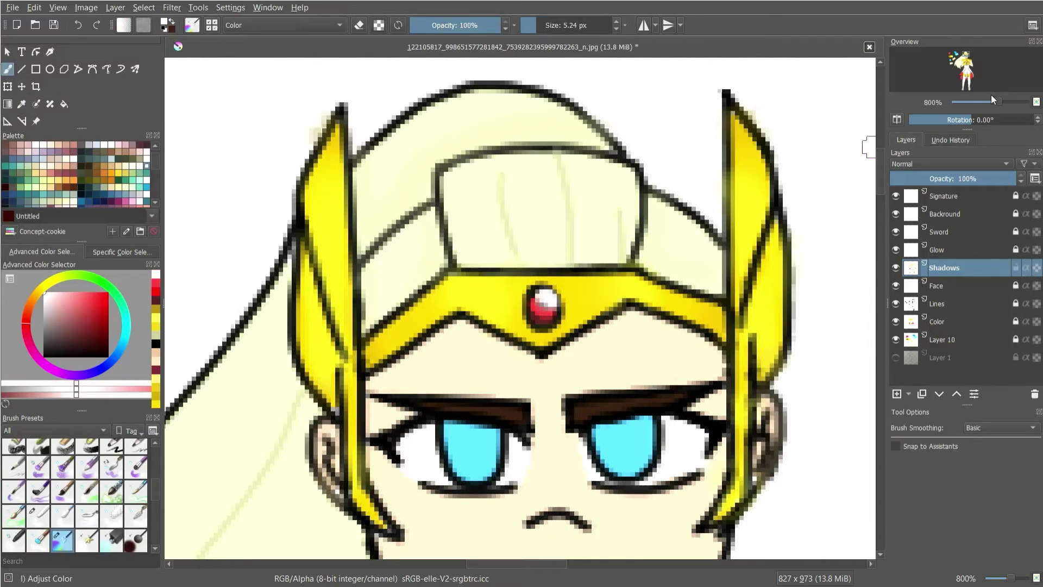
pyautogui.press('-')
pyautogui.moveTo(981, 101); pyautogui.dragTo(994, 104)
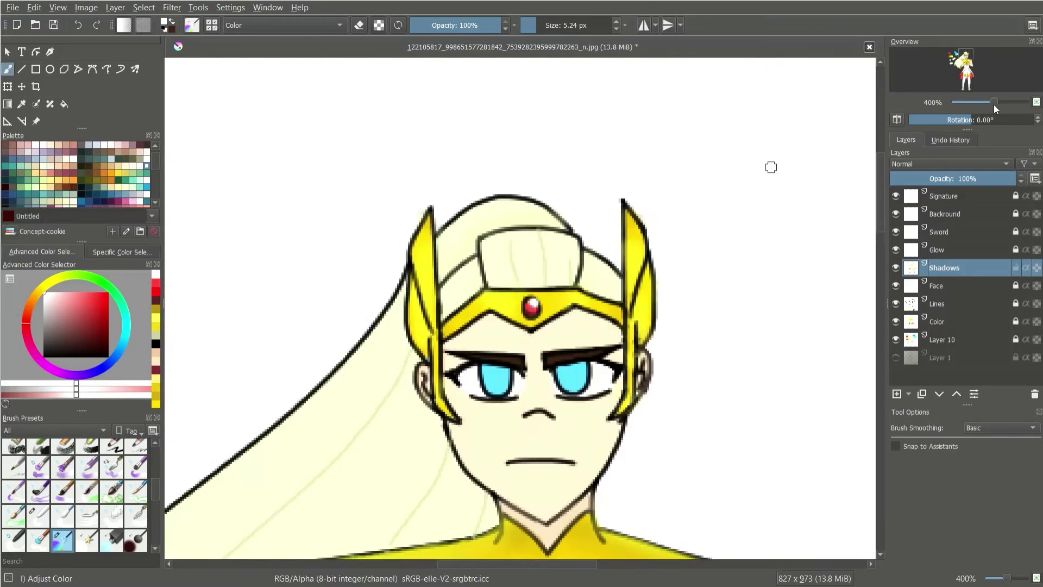
# Step: Sample a pale yellow and tint the long blonde hair using Adjust Color at 70% opacity and 33.81 px
pyautogui.click(960, 64)
pyautogui.click(22, 104)
pyautogui.click(438, 228)
pyautogui.press('b')
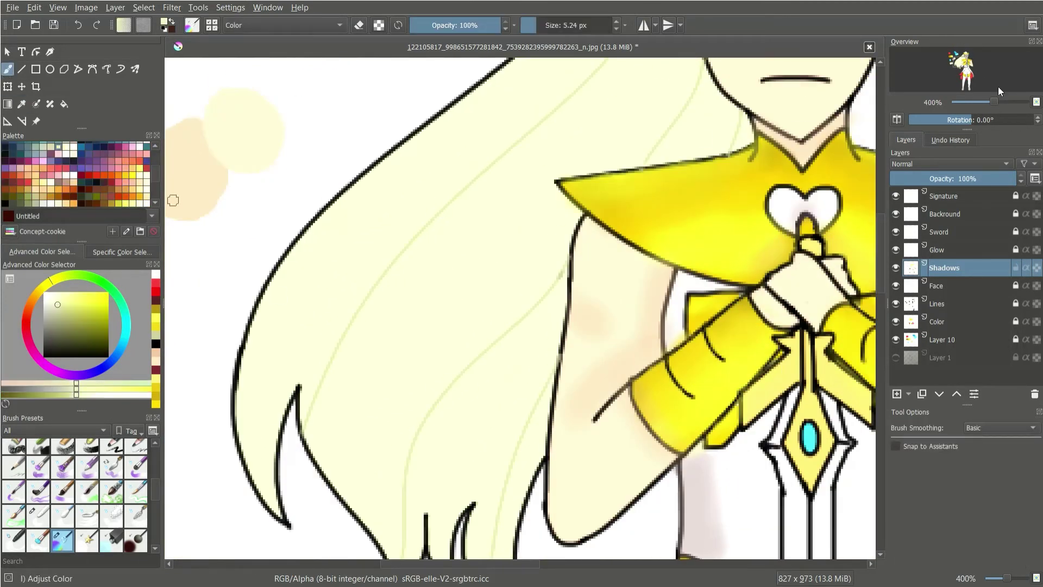
pyautogui.press('-')
pyautogui.press('-')
pyautogui.press('-')
pyautogui.moveTo(429, 429); pyautogui.dragTo(475, 282)
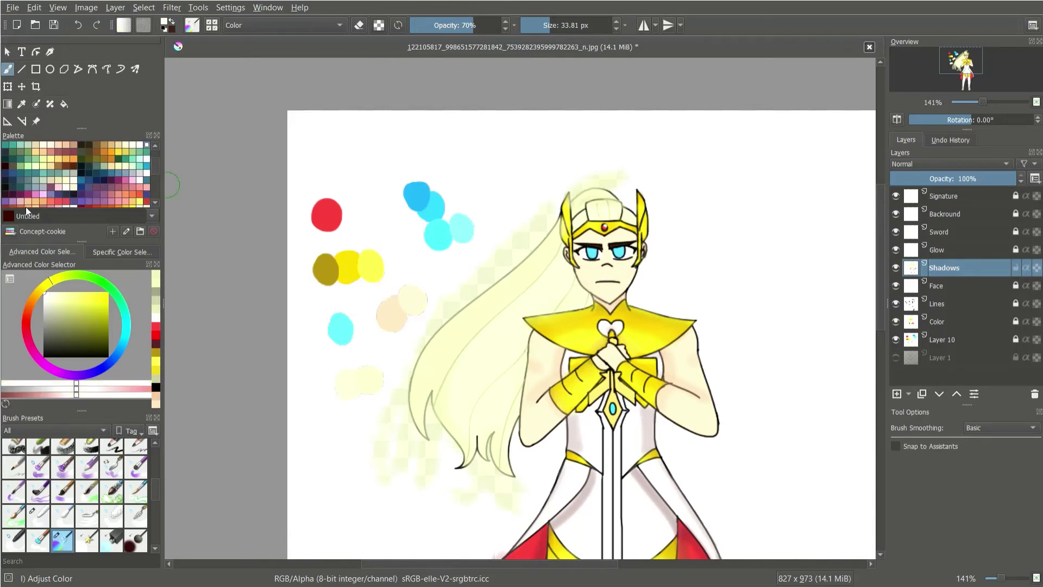
# Step: Erase the yellow colour spill around the hair with the Eraser Circle brush at 3.78 px
pyautogui.press('/')
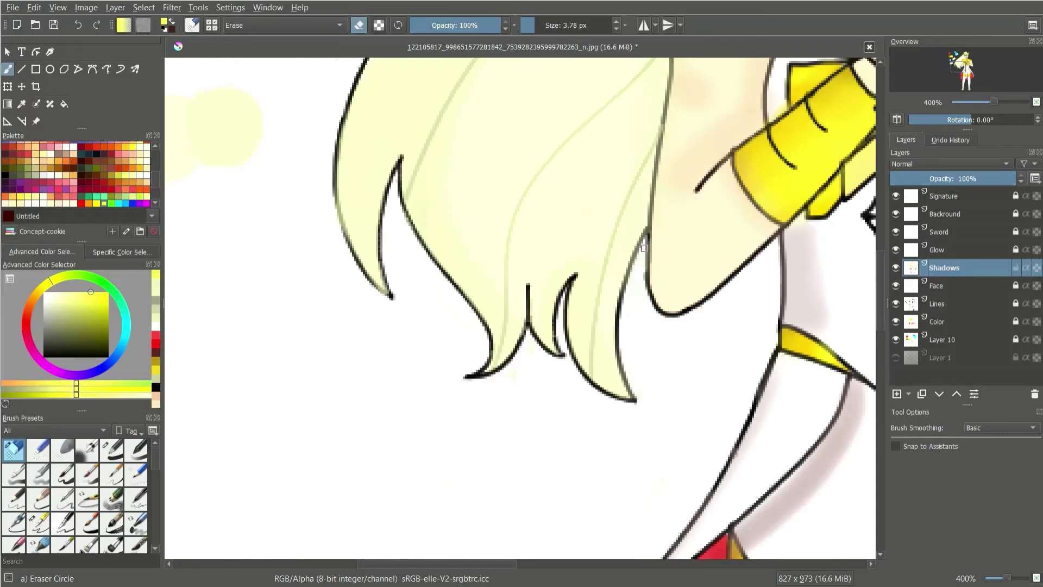
pyautogui.click(954, 65)
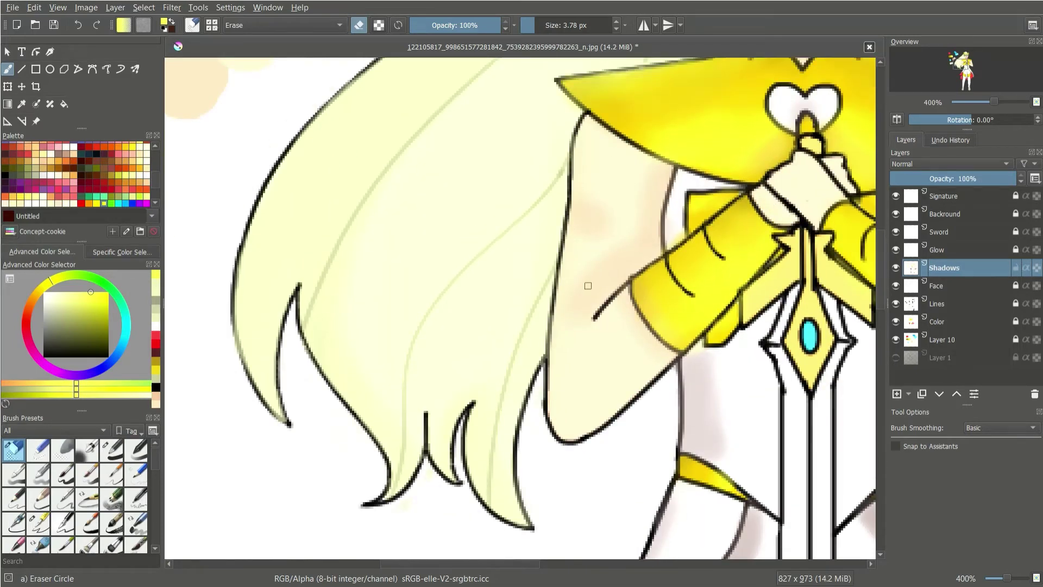
pyautogui.press('1')
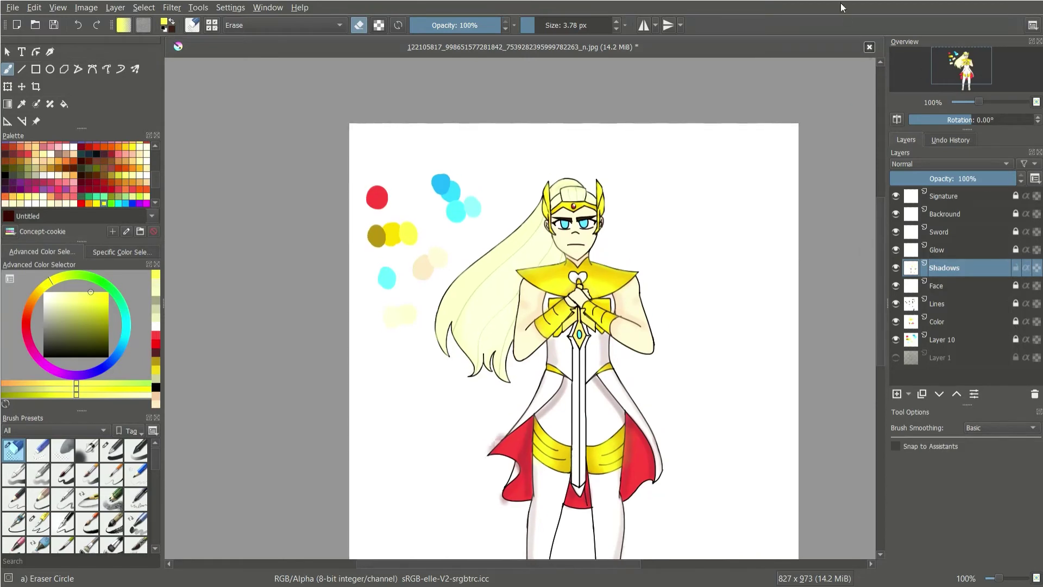
# Step: Try dark brown shading over the long hair with Adjust Color at 29% opacity and 13.75 px
pyautogui.press('/')
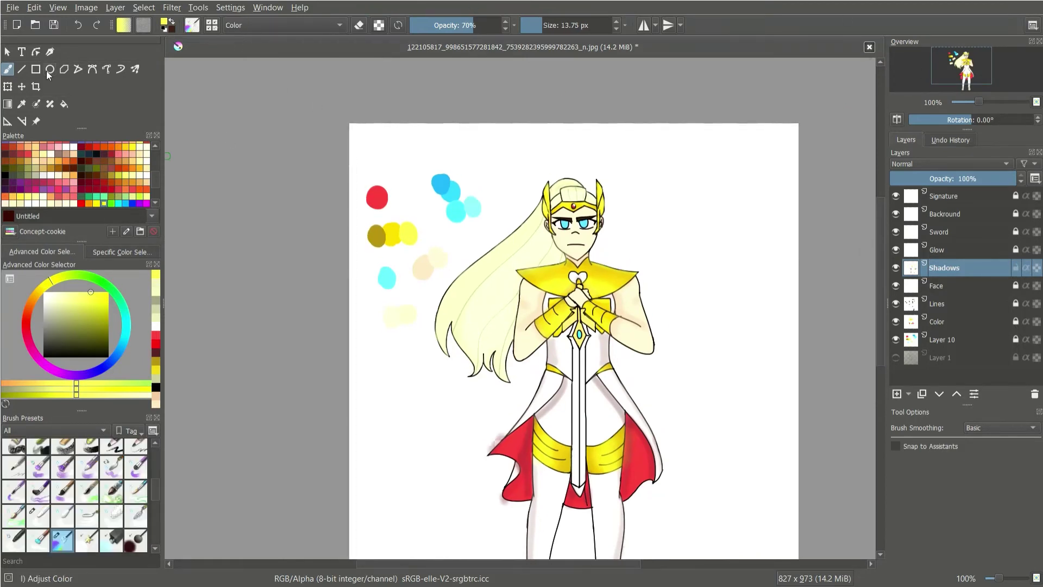
pyautogui.press('x')
pyautogui.press('p')
pyautogui.click(487, 323)
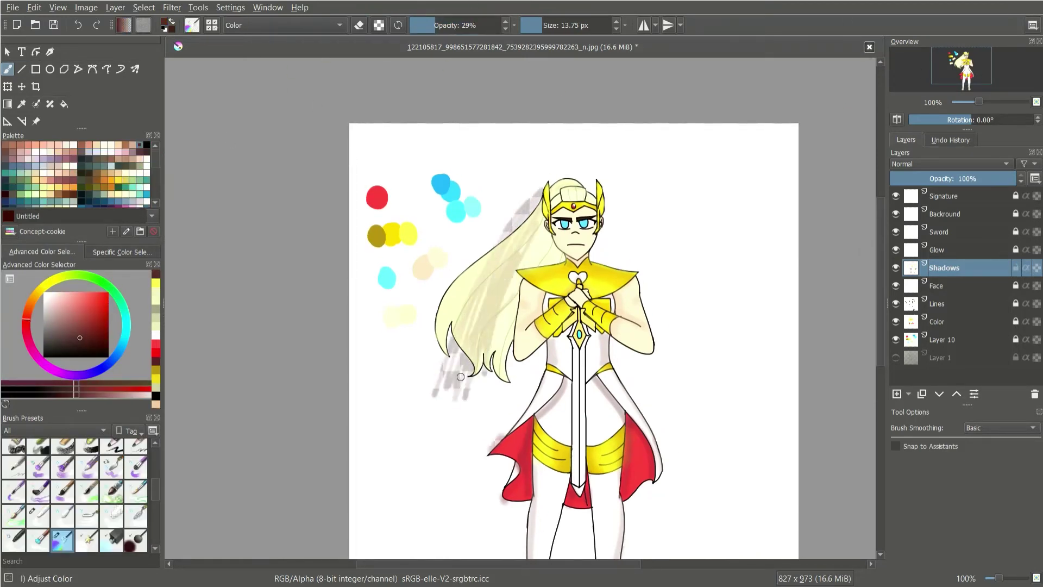
pyautogui.press('b')
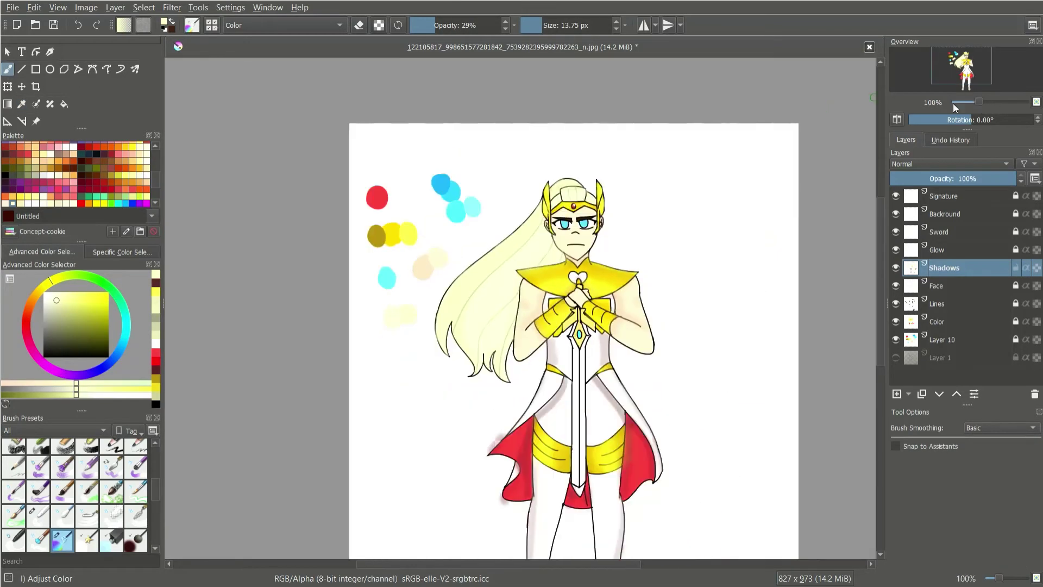
# Step: Sample the beige skin shadow swatch and softly shade around the nose on the Shadows layer with Adjust Color at 54% opacity and 13.75 px
pyautogui.moveTo(978, 102); pyautogui.dragTo(994, 102)
pyautogui.click(955, 285)
pyautogui.click(976, 268)
pyautogui.keyDown('ctrl'); pyautogui.click(240, 318); pyautogui.keyUp('ctrl')
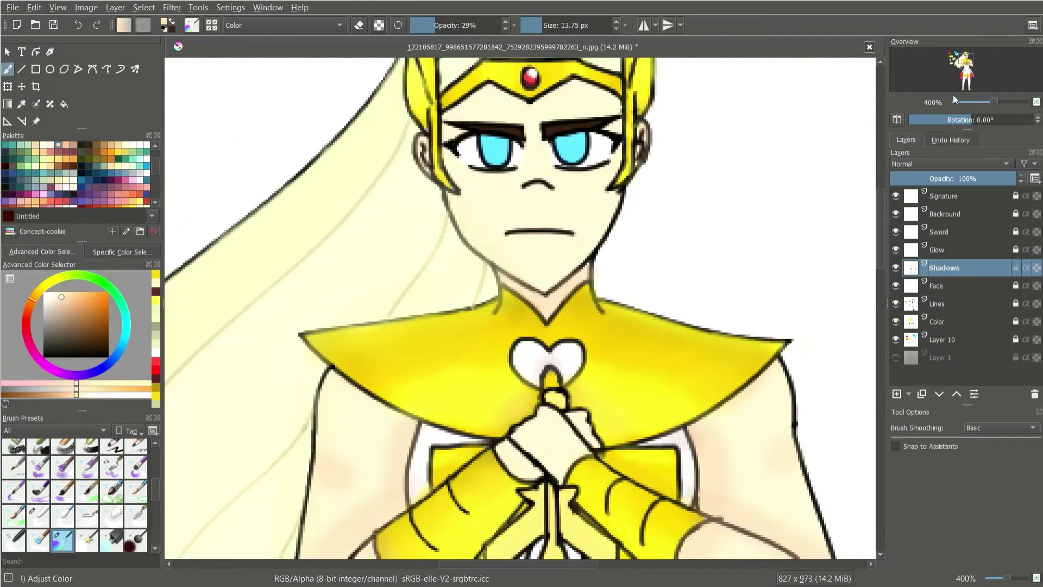
pyautogui.scroll(-3, 120, 166)
pyautogui.moveTo(174, 141); pyautogui.dragTo(198, 279)
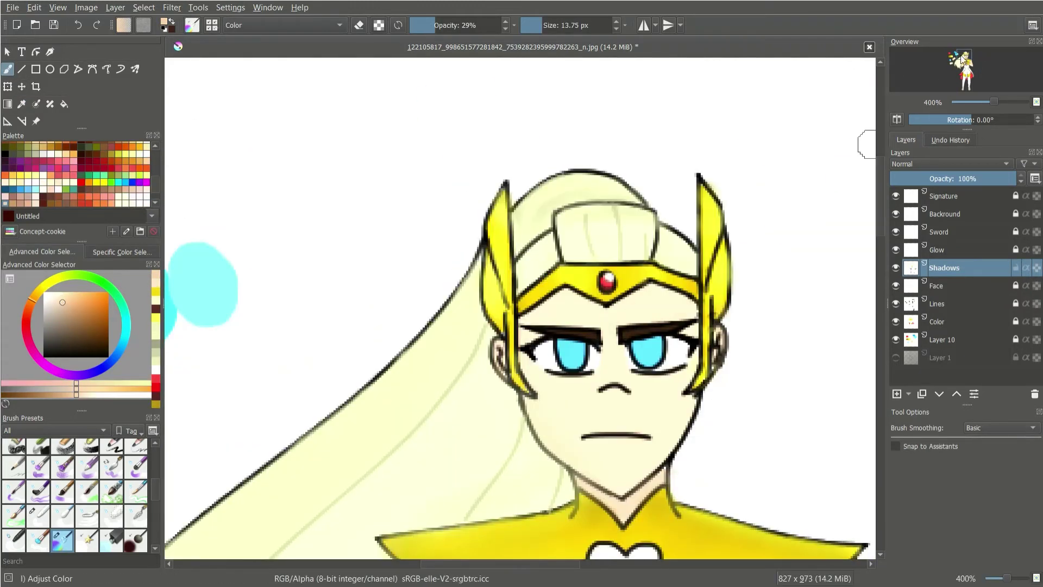
pyautogui.moveTo(647, 380); pyautogui.dragTo(373, 196)
pyautogui.scroll(1, 373, 195)
pyautogui.press('o')
pyautogui.press('o')
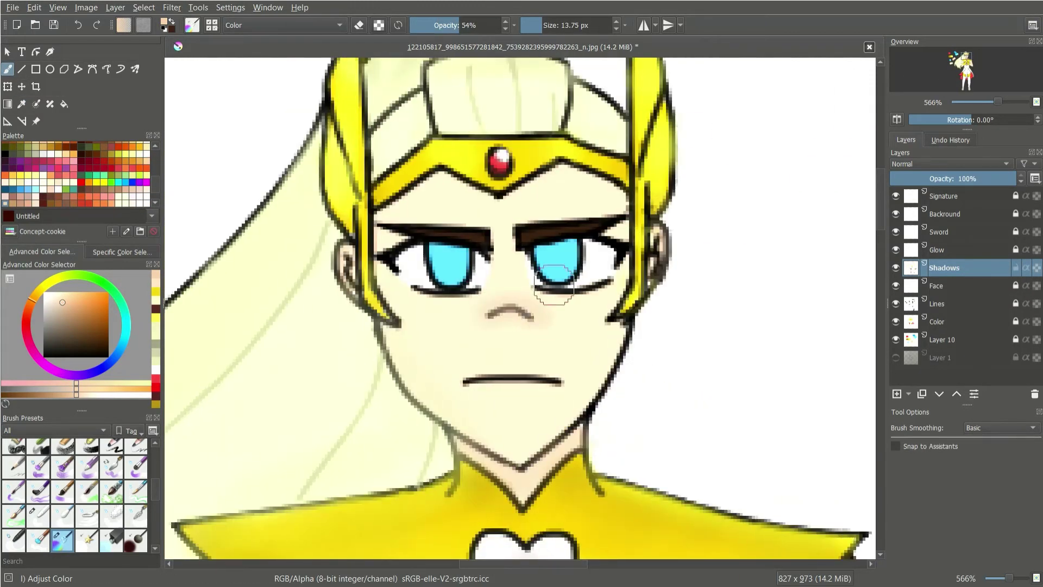
pyautogui.moveTo(550, 280); pyautogui.dragTo(543, 284)
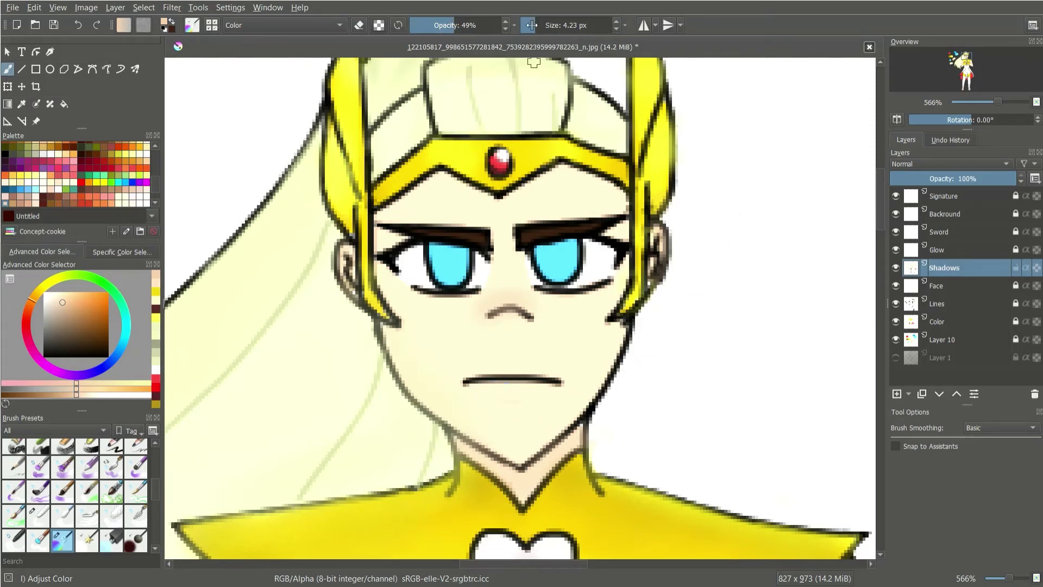
# Step: Refine the soft skin shading around the nose and mouth with Adjust Color at 49% opacity and 6.40 px
pyautogui.scroll(-5, 582, 263)
pyautogui.scroll(6, 564, 411)
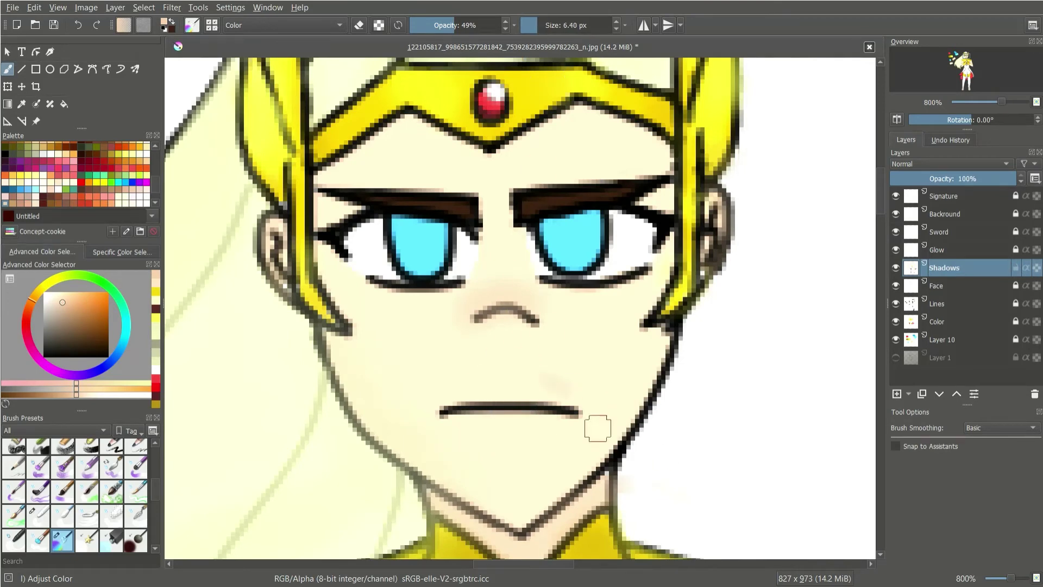
pyautogui.scroll(-6, 696, 267)
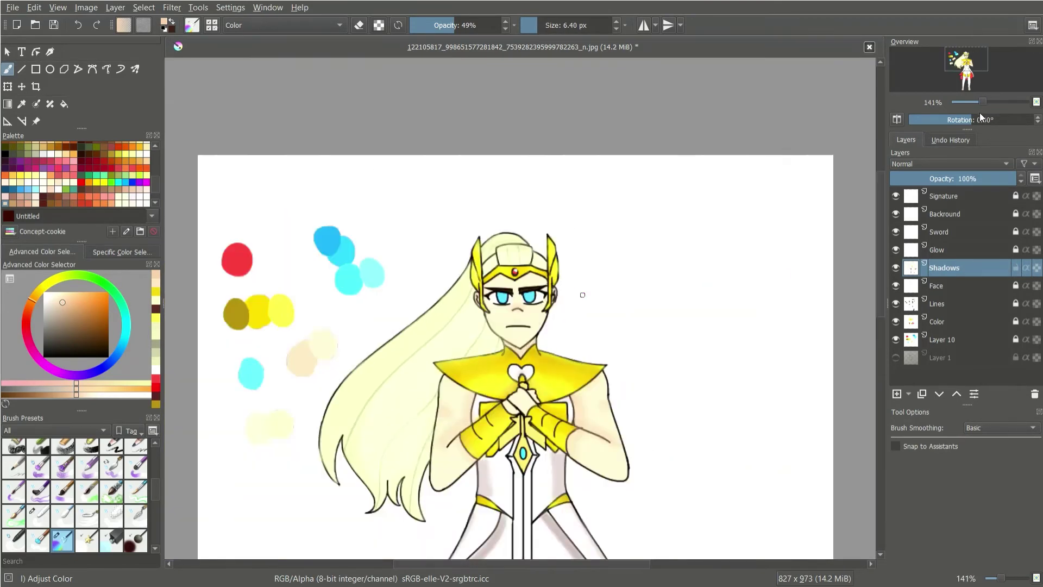
pyautogui.scroll(6, 545, 419)
pyautogui.scroll(-2, 692, 266)
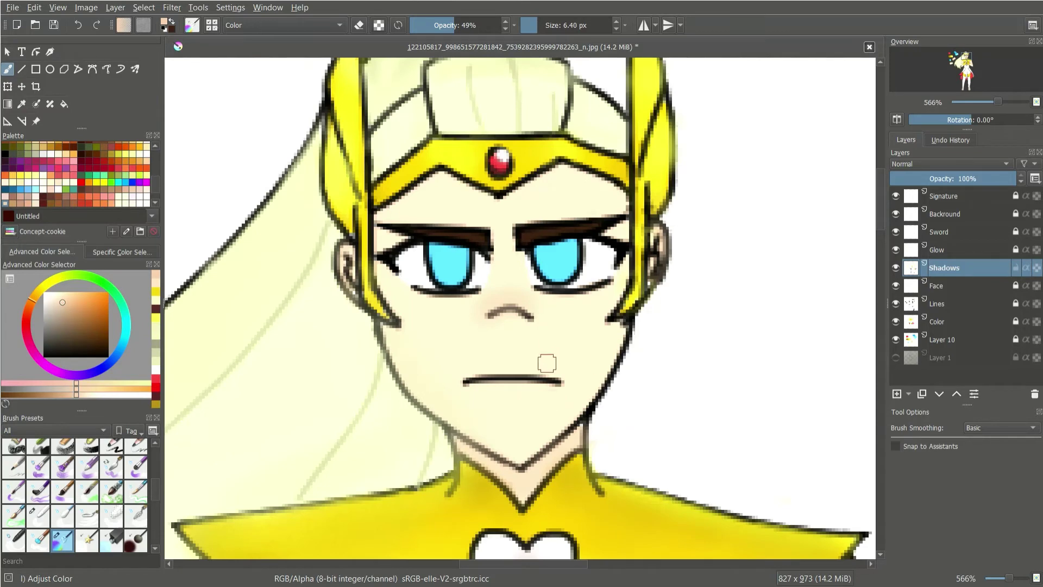
pyautogui.scroll(-6, 545, 403)
pyautogui.scroll(6, 643, 272)
pyautogui.scroll(-5, 532, 294)
pyautogui.scroll(4, 542, 302)
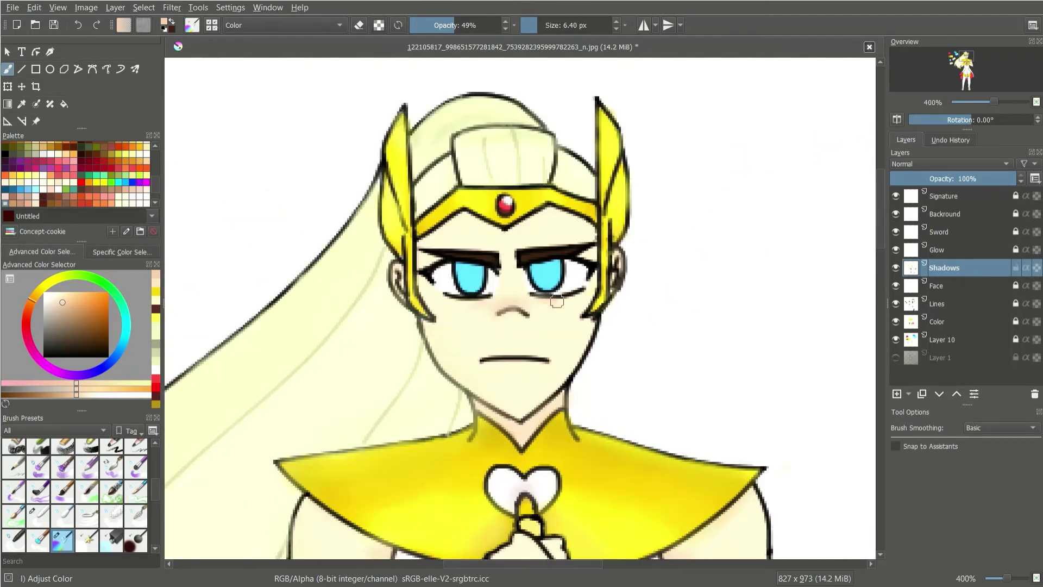
pyautogui.scroll(-5, 590, 299)
pyautogui.scroll(6, 645, 271)
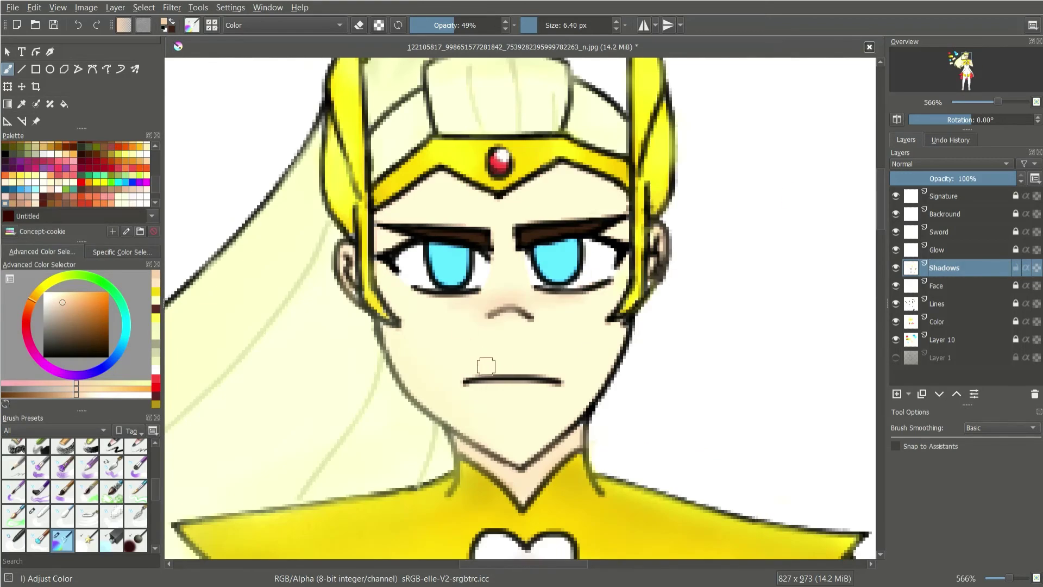
# Step: Try a light pink as the paint colour for the face at 49% opacity
pyautogui.press('x')
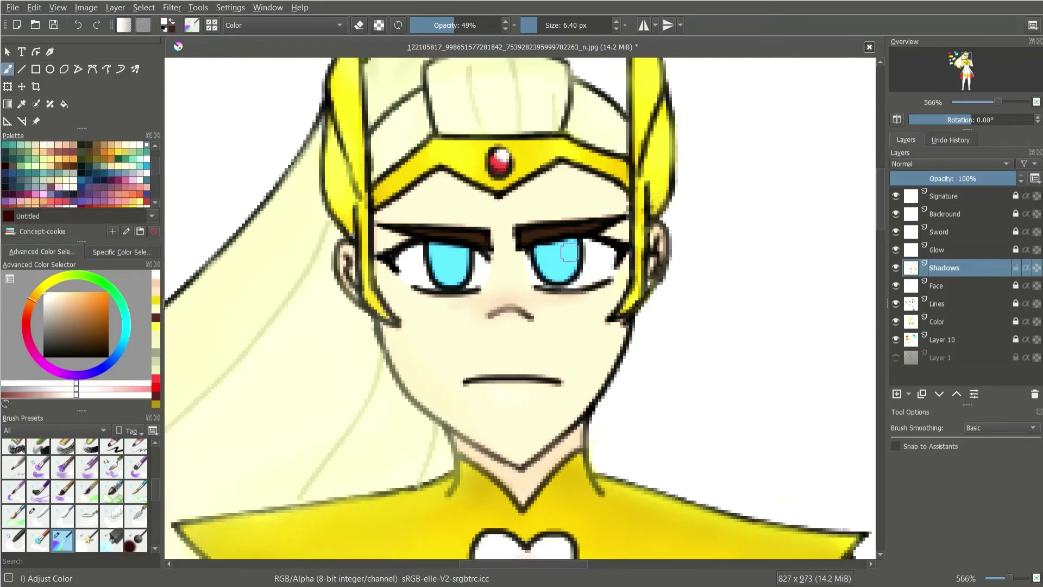
pyautogui.press('p')
pyautogui.moveTo(42, 293); pyautogui.dragTo(40, 358)
pyautogui.press('b')
pyautogui.click(453, 30)
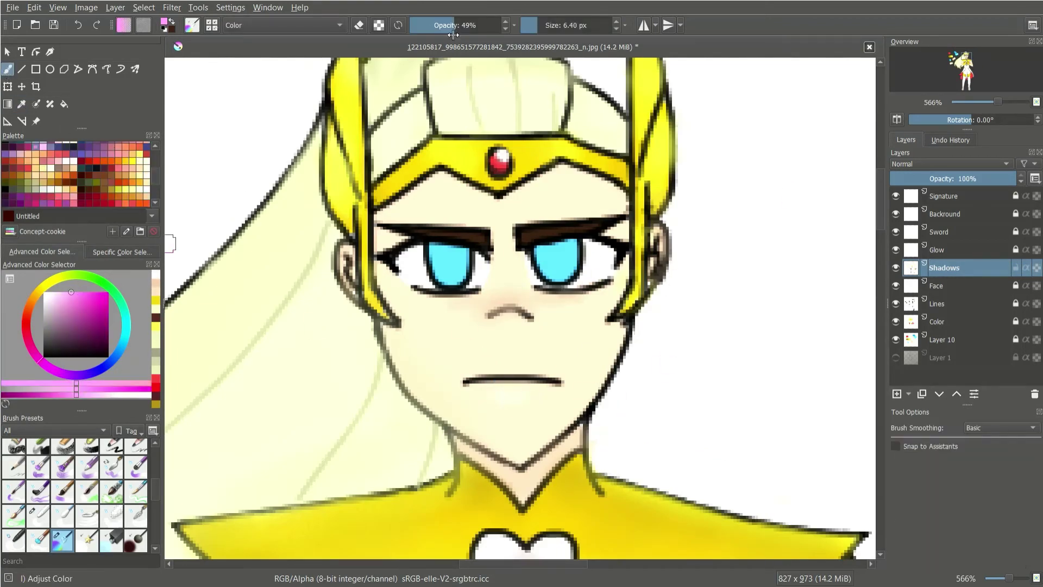
# Step: Sample the skin shadow colour beside the nose and shade above the mouth at 49% opacity and 6.40 px
pyautogui.press('p')
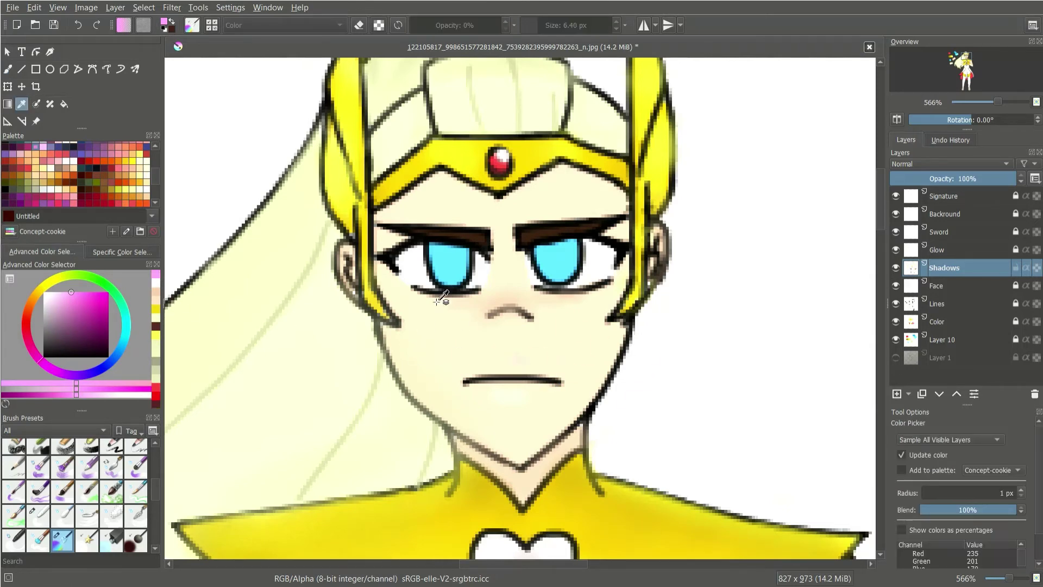
pyautogui.click(498, 308)
pyautogui.press('b')
pyautogui.moveTo(436, 33); pyautogui.dragTo(454, 32)
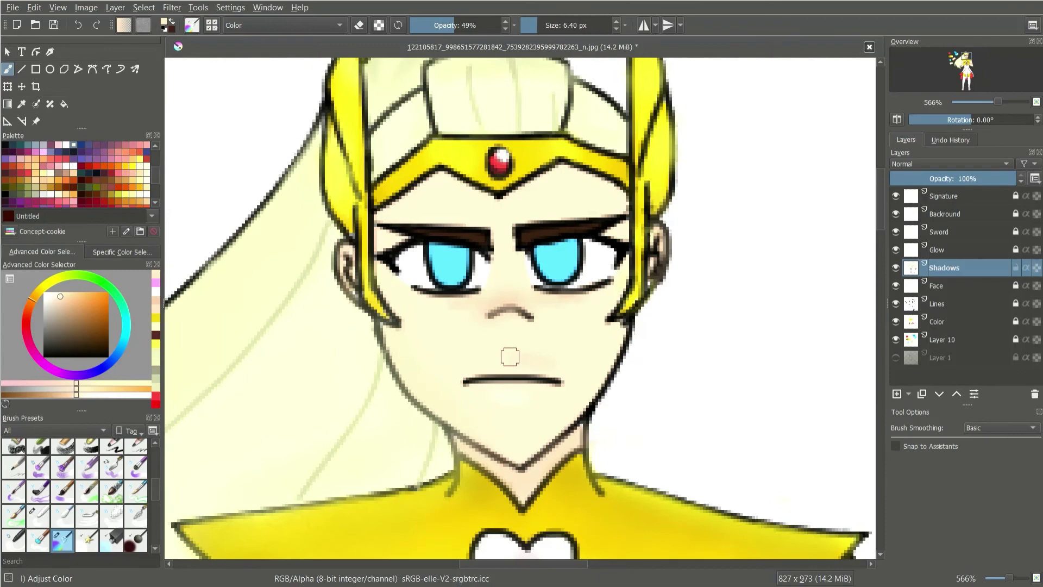
pyautogui.moveTo(998, 102)
pyautogui.mouseDown()
pyautogui.moveTo(977, 102)
pyautogui.moveTo(1001, 102)
pyautogui.mouseUp()
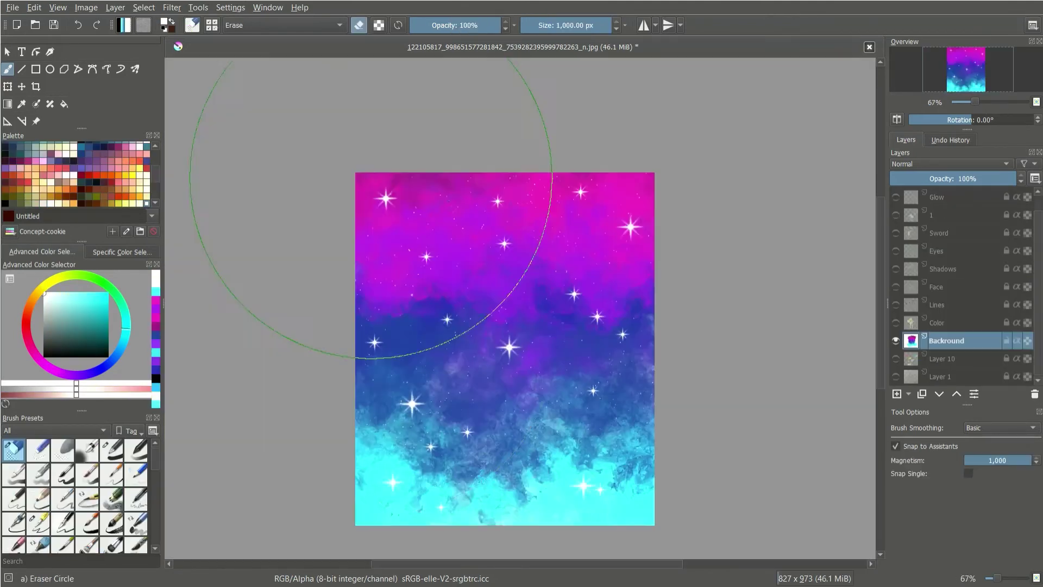
# Step: Clear the galaxy painting from the Backround layer and paint black clouds over its upper part with Texture Big at 1,000 px
pyautogui.press('Delete')
pyautogui.press('/')
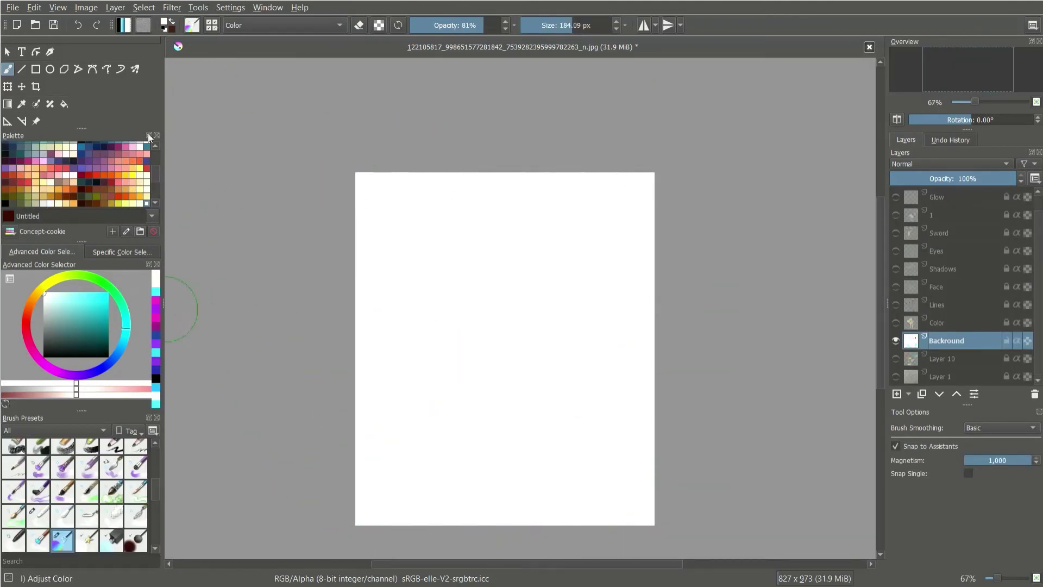
pyautogui.press('/')
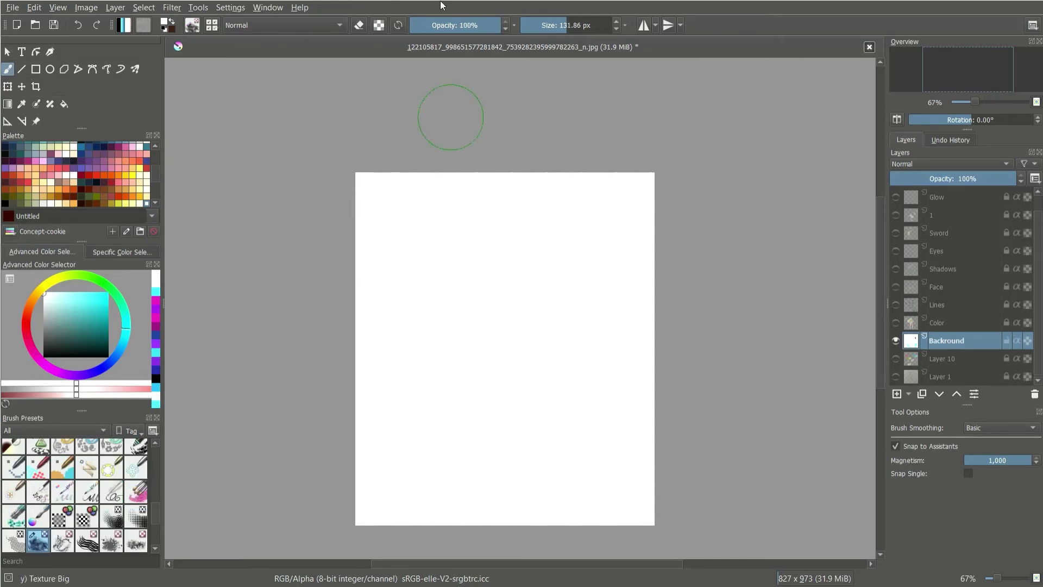
pyautogui.moveTo(356, 177)
pyautogui.mouseDown()
pyautogui.moveTo(419, 186)
pyautogui.moveTo(617, 315)
pyautogui.moveTo(509, 478)
pyautogui.mouseUp()
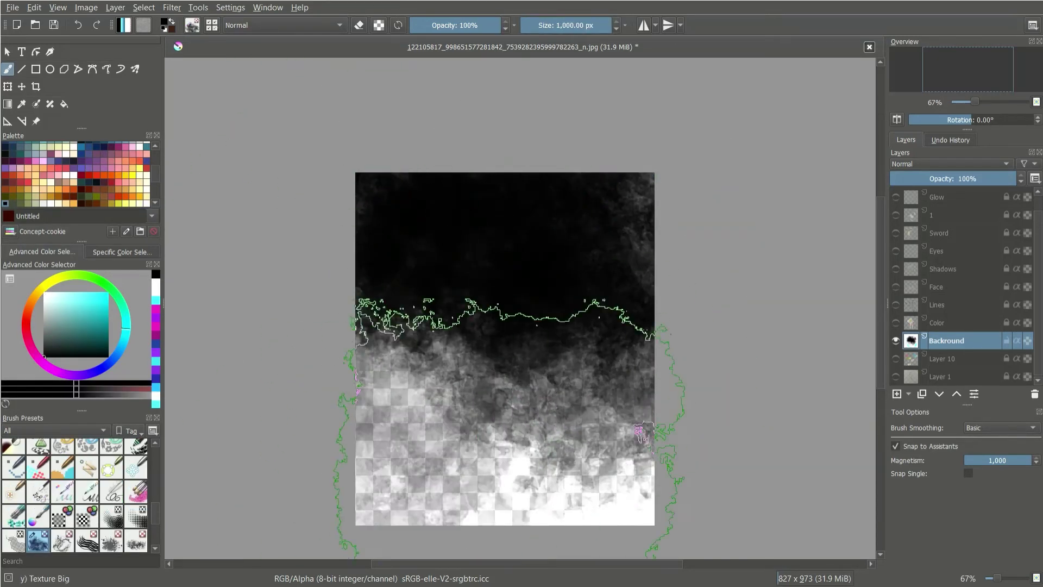
# Step: Paint dark blue clouds over the lower and middle background, then brighten the lower area with a stronger blue at 1,000 px
pyautogui.click(106, 365)
pyautogui.moveTo(380, 478)
pyautogui.mouseDown()
pyautogui.moveTo(543, 435)
pyautogui.moveTo(598, 489)
pyautogui.moveTo(584, 462)
pyautogui.mouseUp()
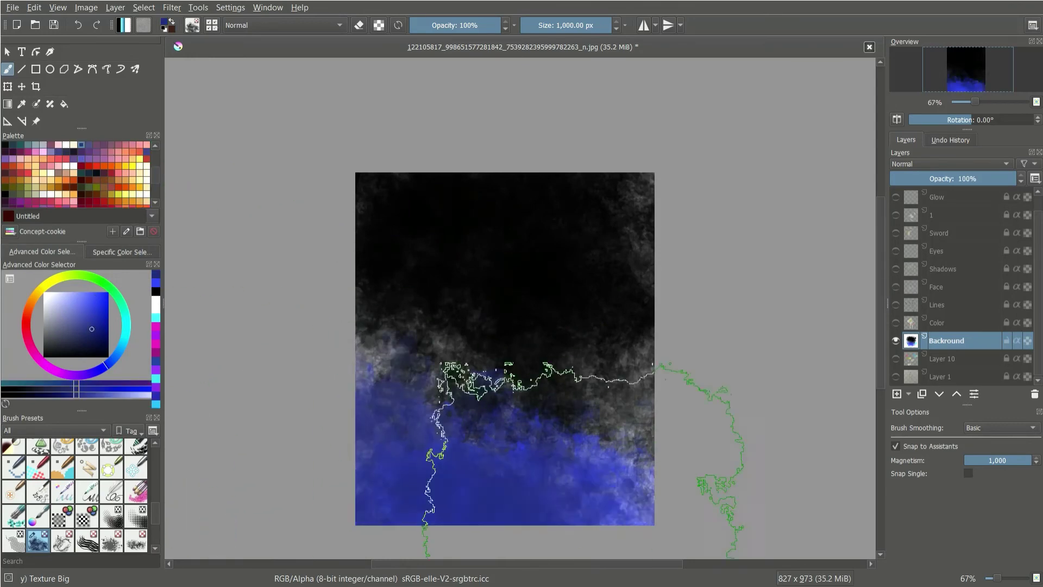
pyautogui.moveTo(584, 543)
pyautogui.mouseDown()
pyautogui.moveTo(166, 278)
pyautogui.moveTo(435, 366)
pyautogui.moveTo(348, 272)
pyautogui.mouseUp()
pyautogui.click(101, 308)
pyautogui.scroll(-1, 76, 174)
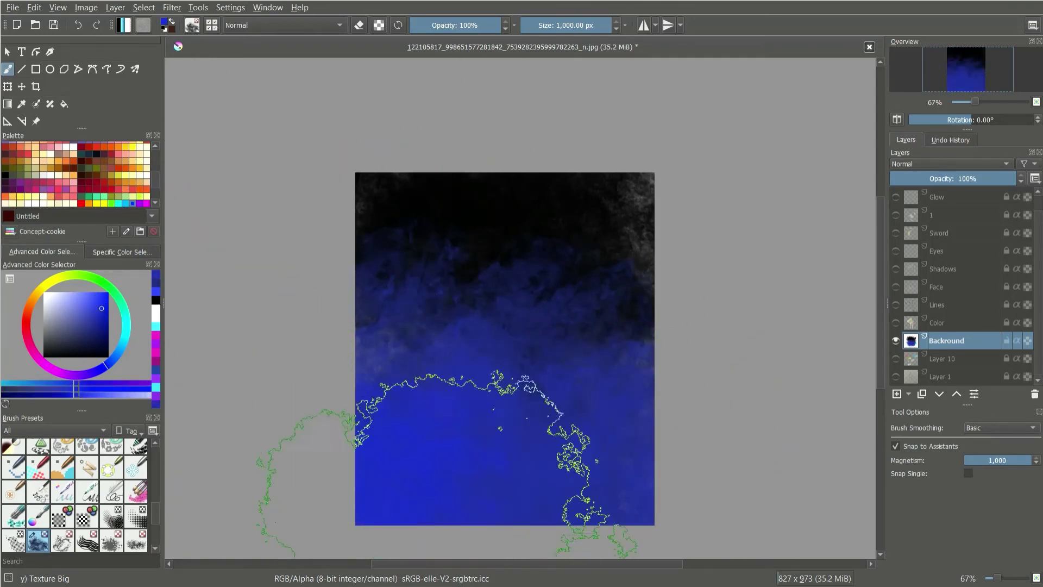
# Step: Reduce Texture Big to 326.55 px and paint lighter and vivid blue bands along the bottom of the background
pyautogui.press('[')
pyautogui.press('[')
pyautogui.press('[')
pyautogui.click(88, 293)
pyautogui.moveTo(353, 490); pyautogui.dragTo(653, 489)
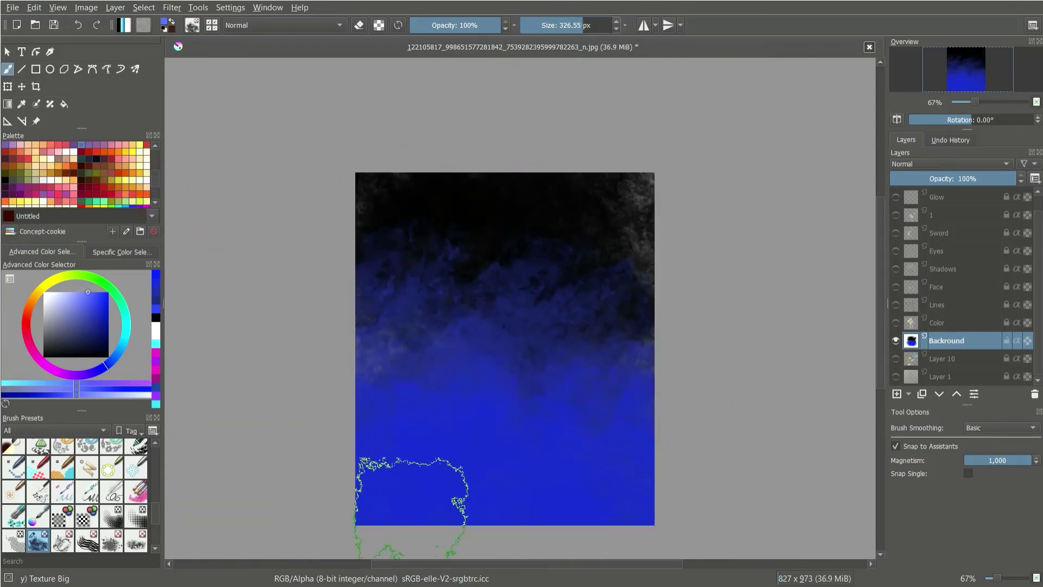
pyautogui.moveTo(411, 508); pyautogui.dragTo(598, 500)
pyautogui.click(108, 294)
pyautogui.moveTo(380, 489); pyautogui.dragTo(636, 484)
# Step: Cover the blue background with black using Texture Big at 627.85 px
pyautogui.press('d')
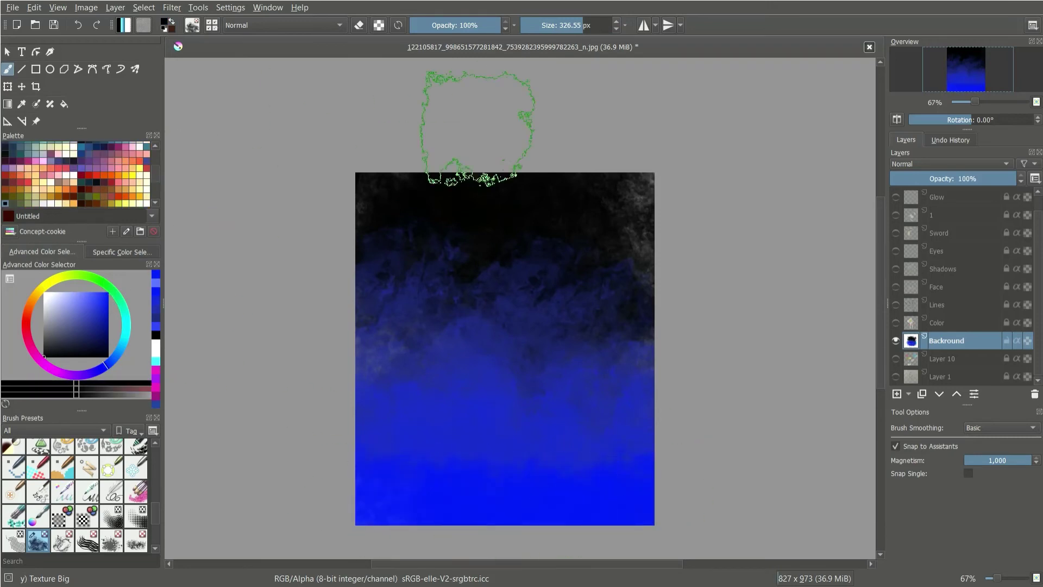
pyautogui.press(']')
pyautogui.press(']')
pyautogui.moveTo(432, 315)
pyautogui.mouseDown()
pyautogui.moveTo(611, 407)
pyautogui.moveTo(326, 544)
pyautogui.mouseUp()
pyautogui.hscroll(3, 434, 559)
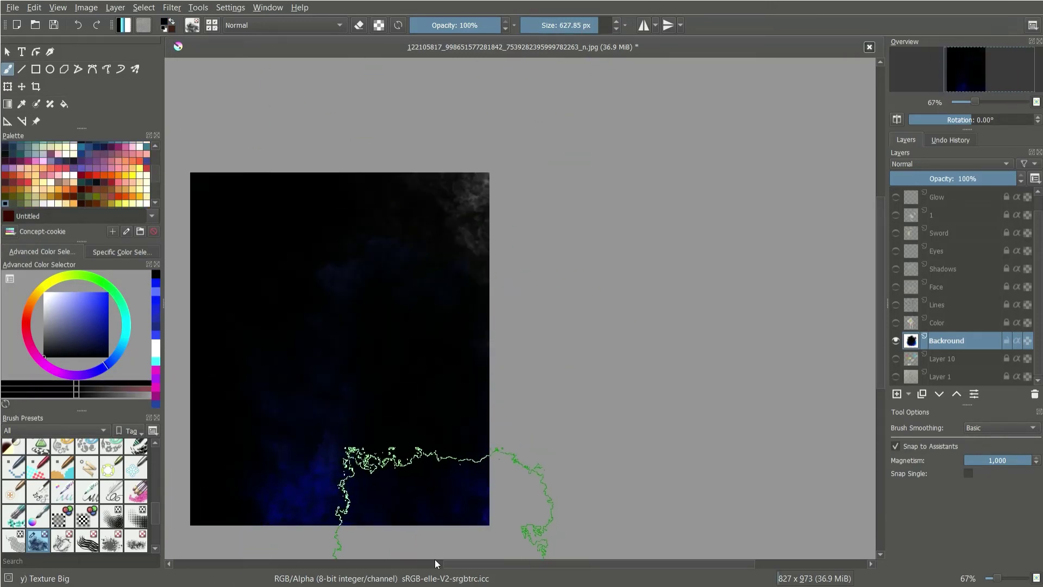
pyautogui.hscroll(-3, 434, 559)
# Step: Paint dark blue clouds across the right and lower parts of the black background at 61% opacity and 627.85 px
pyautogui.click(85, 331)
pyautogui.press('o')
pyautogui.press('o')
pyautogui.press('o')
pyautogui.press('o')
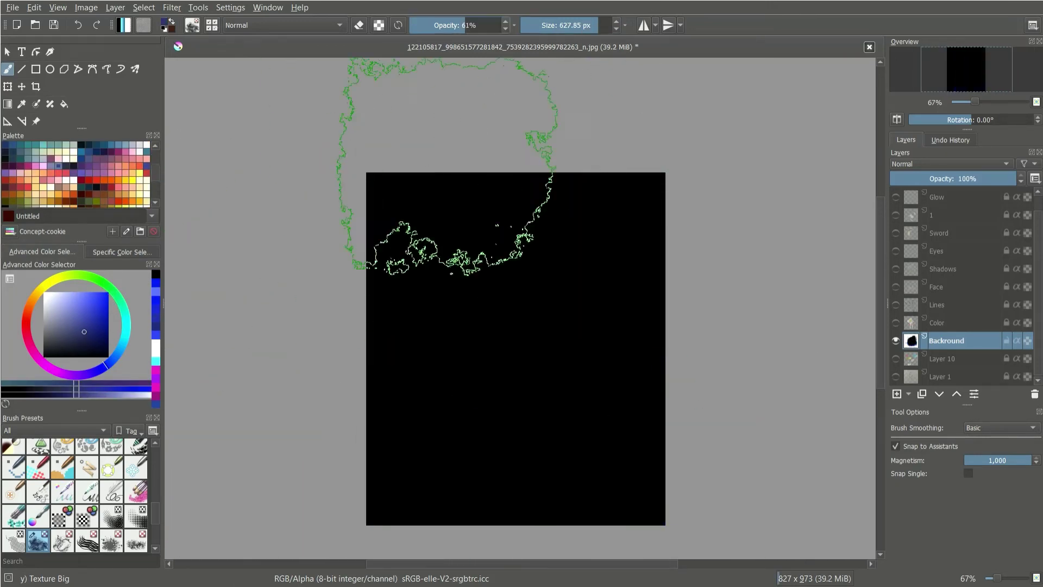
pyautogui.moveTo(445, 169)
pyautogui.mouseDown()
pyautogui.moveTo(524, 500)
pyautogui.moveTo(582, 349)
pyautogui.mouseUp()
pyautogui.click(87, 328)
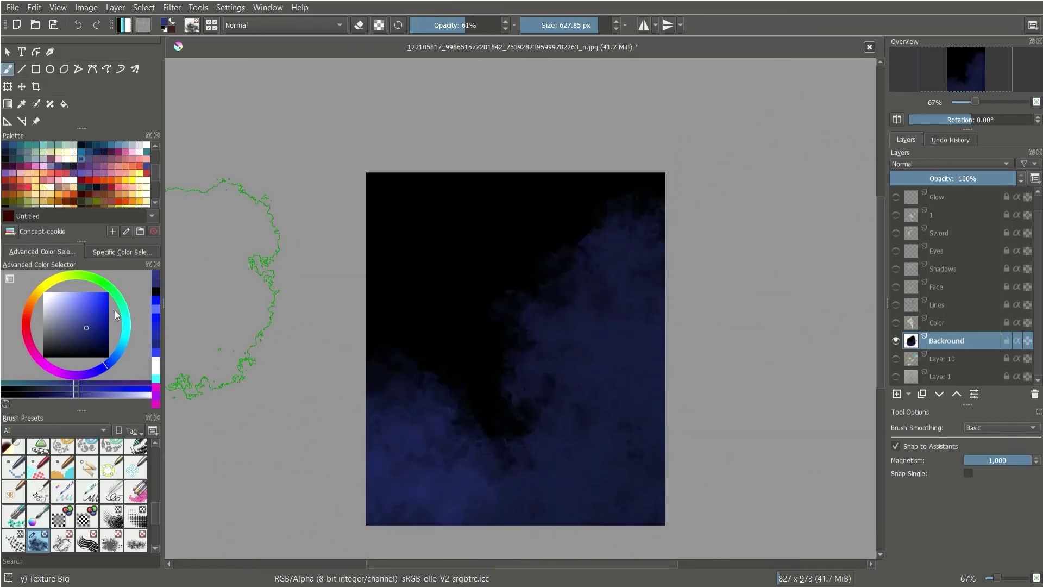
# Step: Paint brighter blue clouds over the dark ones at 221.22 px and check them briefly against the Color layer
pyautogui.click(93, 313)
pyautogui.moveTo(413, 446); pyautogui.dragTo(513, 431)
pyautogui.hotkey('ctrl', 'z')
pyautogui.press('[')
pyautogui.press('[')
pyautogui.press('[')
pyautogui.moveTo(391, 424)
pyautogui.mouseDown()
pyautogui.moveTo(535, 416)
pyautogui.moveTo(567, 326)
pyautogui.moveTo(612, 354)
pyautogui.mouseUp()
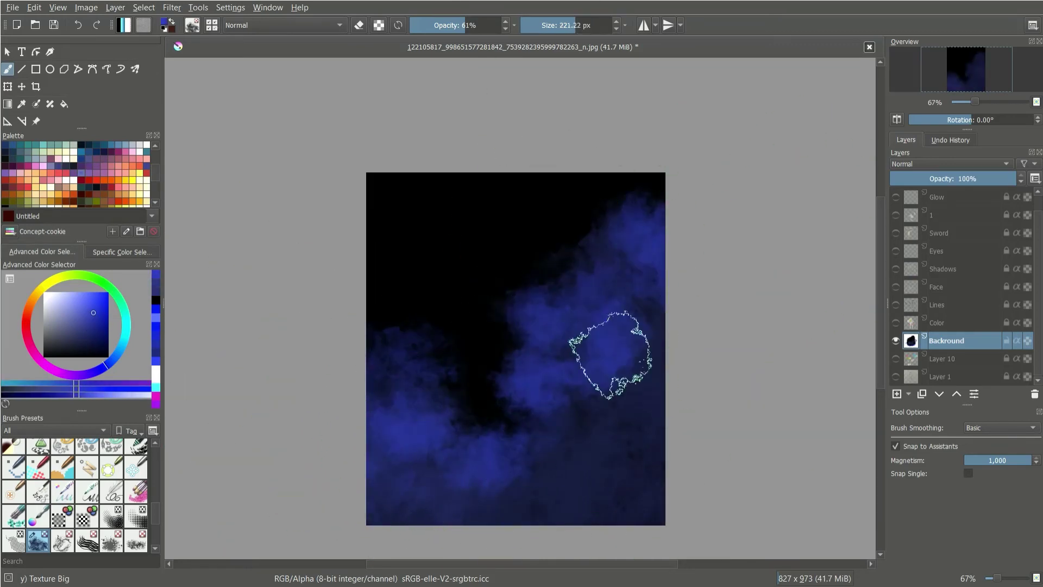
pyautogui.click(896, 322)
pyautogui.click(896, 322)
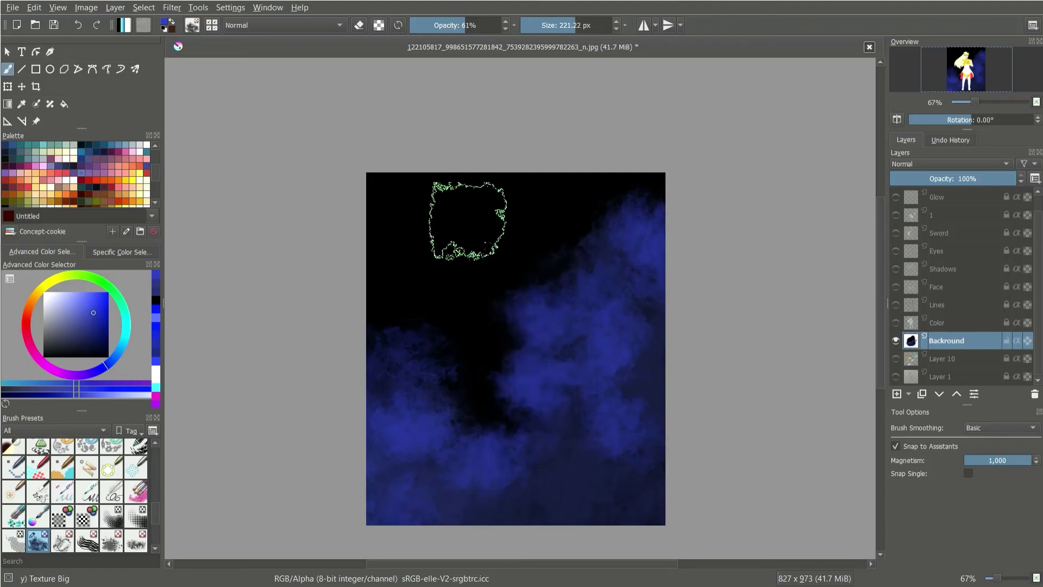
# Step: Enlarge the Texture Big brush and paint over the blue cloud background with black
pyautogui.press(']')
pyautogui.press(']')
pyautogui.press(']')
pyautogui.press(']')
pyautogui.press(']')
pyautogui.click(6, 204)
pyautogui.moveTo(435, 326)
pyautogui.mouseDown()
pyautogui.moveTo(524, 239)
pyautogui.moveTo(385, 187)
pyautogui.moveTo(596, 292)
pyautogui.moveTo(402, 418)
pyautogui.moveTo(402, 348)
pyautogui.moveTo(234, 228)
pyautogui.mouseUp()
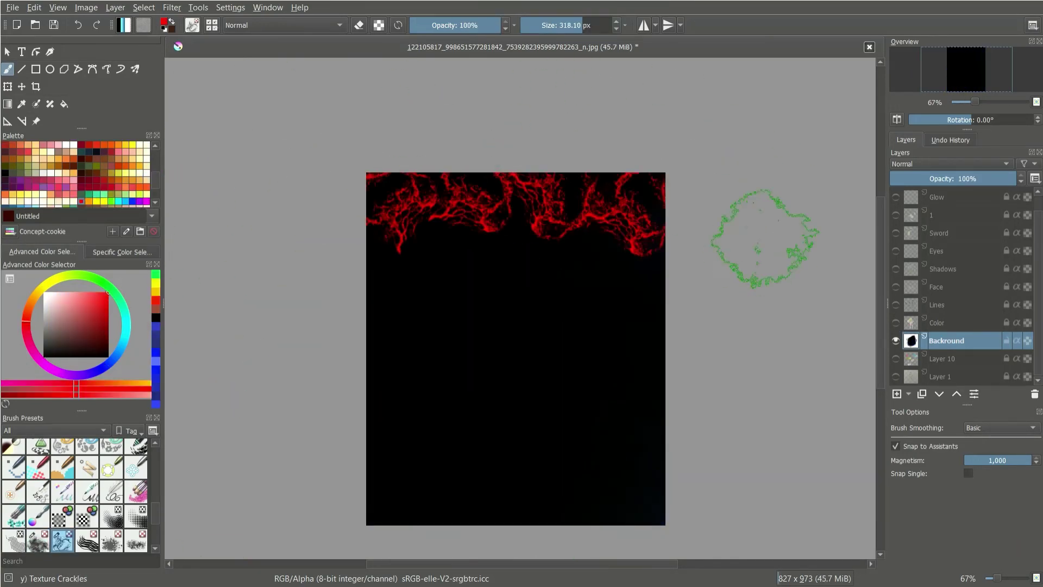
# Step: Paint orange, yellow and green crackle bands below the red one with Texture Crackles at 318.10 px
pyautogui.click(33, 297)
pyautogui.moveTo(337, 245); pyautogui.dragTo(780, 279)
pyautogui.click(50, 280)
pyautogui.moveTo(326, 255); pyautogui.dragTo(407, 261)
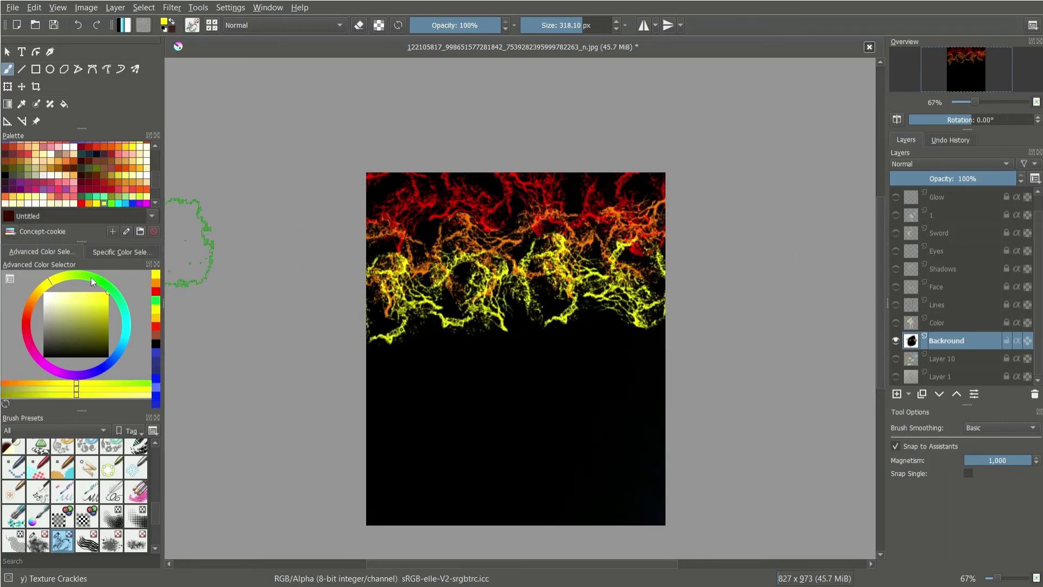
pyautogui.click(92, 282)
pyautogui.moveTo(348, 294); pyautogui.dragTo(652, 326)
# Step: Paint turquoise, blue, violet and magenta crackle bands down to the canvas bottom and check them briefly against the Color layer
pyautogui.click(128, 323)
pyautogui.moveTo(353, 369); pyautogui.dragTo(783, 326)
pyautogui.click(115, 355)
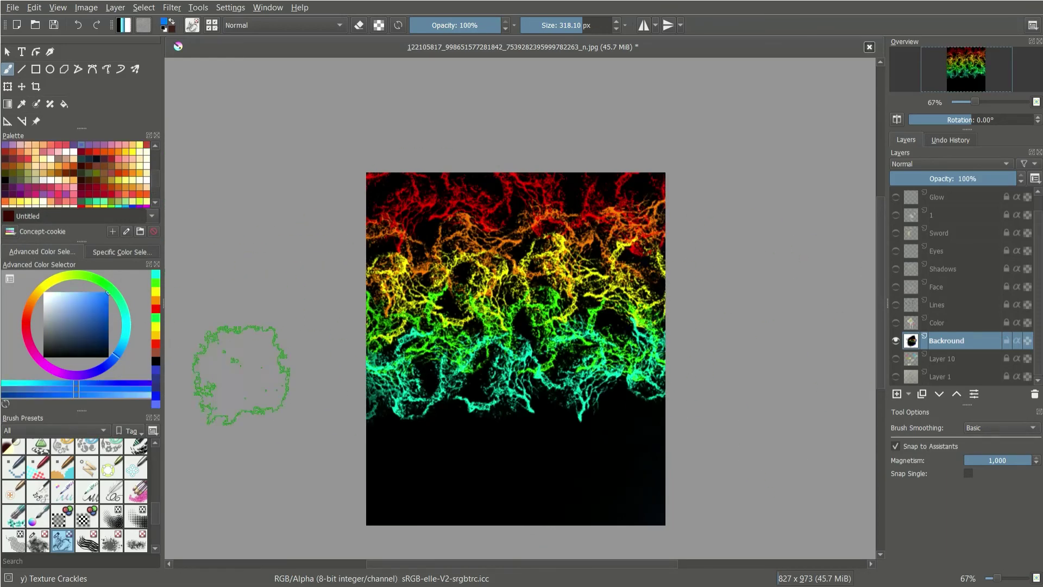
pyautogui.moveTo(242, 375); pyautogui.dragTo(680, 429)
pyautogui.click(67, 373)
pyautogui.moveTo(381, 467); pyautogui.dragTo(786, 510)
pyautogui.click(45, 363)
pyautogui.moveTo(332, 499); pyautogui.dragTo(663, 522)
pyautogui.click(896, 323)
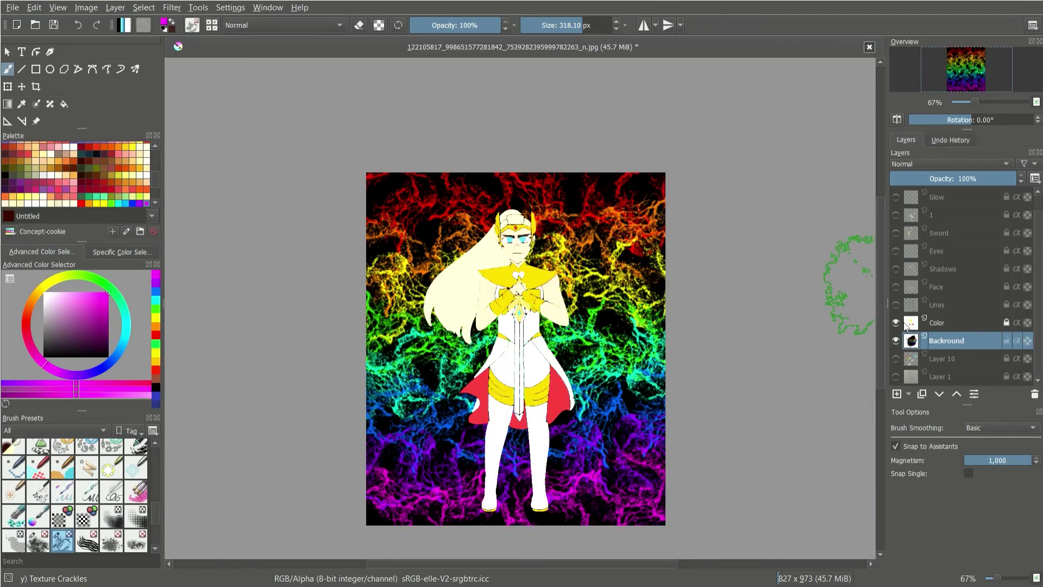
pyautogui.moveTo(896, 305)
pyautogui.mouseDown()
pyautogui.moveTo(893, 248)
pyautogui.moveTo(896, 323)
pyautogui.mouseUp()
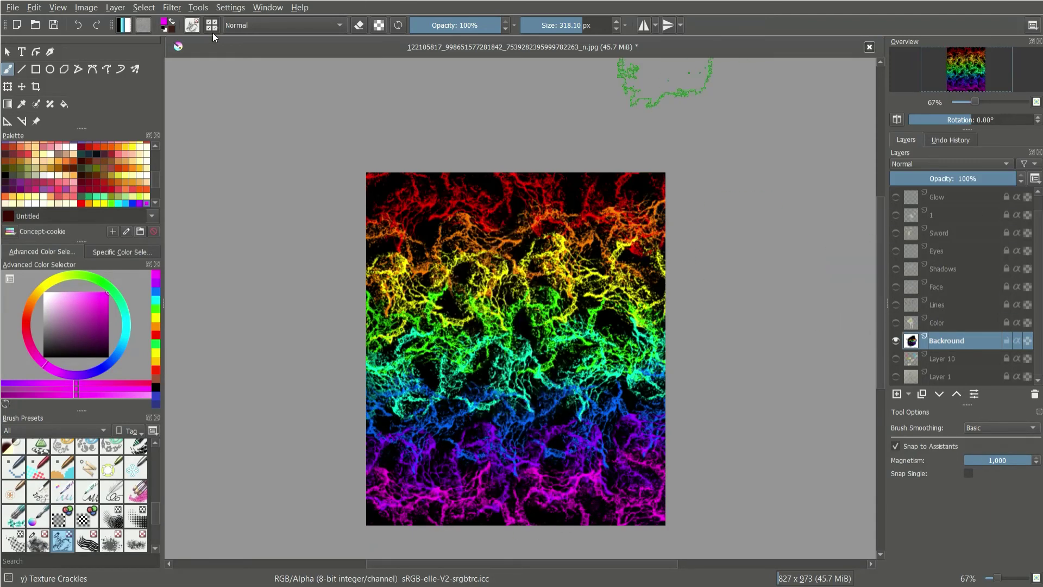
# Step: Clear the Backround layer and fill it with solid black
pyautogui.press('.')
pyautogui.press('.')
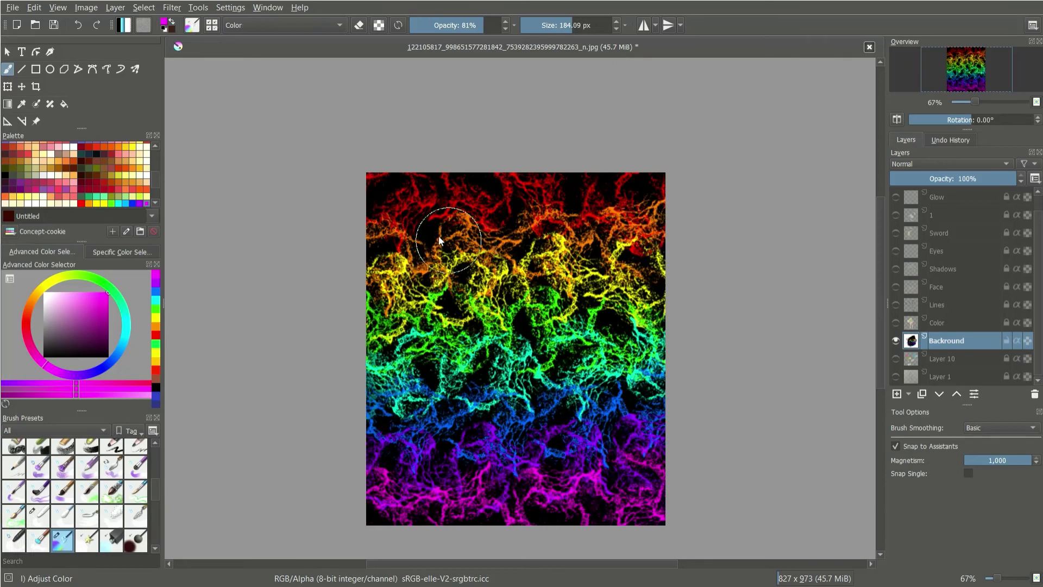
pyautogui.press('d')
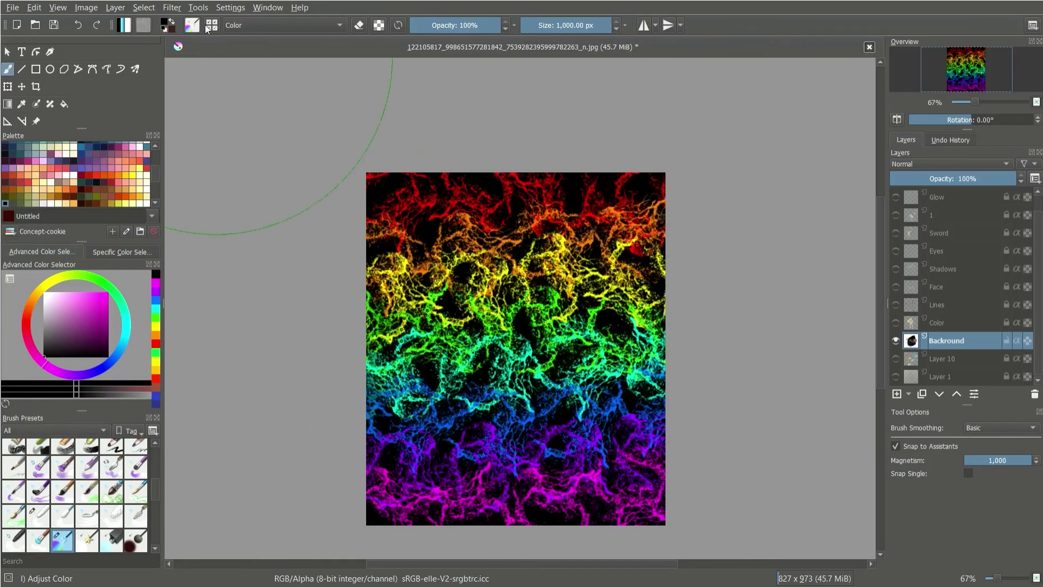
pyautogui.press('e')
pyautogui.press('Delete')
pyautogui.press('f')
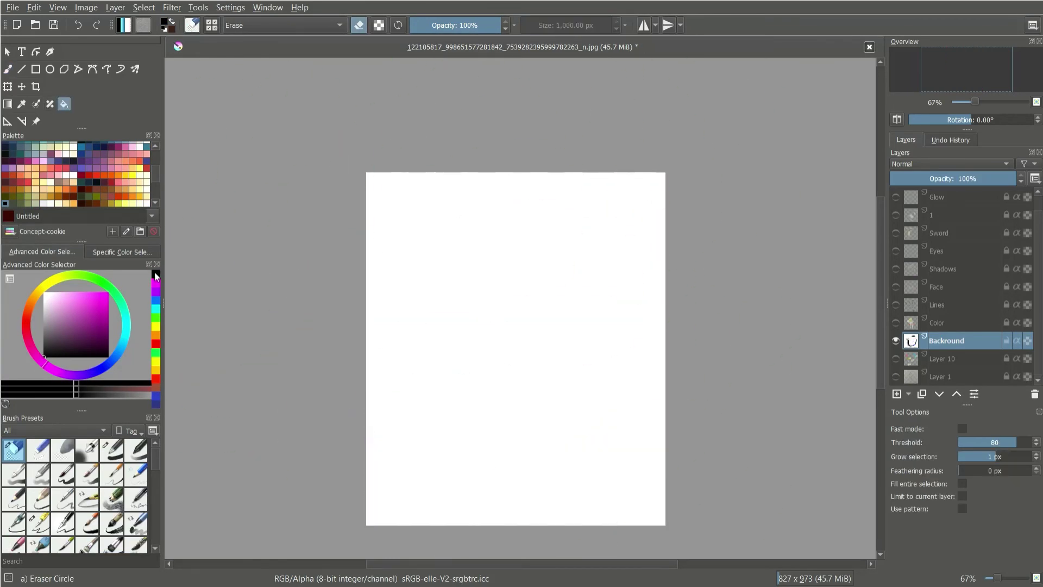
pyautogui.click(10, 70)
pyautogui.press('/')
pyautogui.press('f')
pyautogui.click(419, 277)
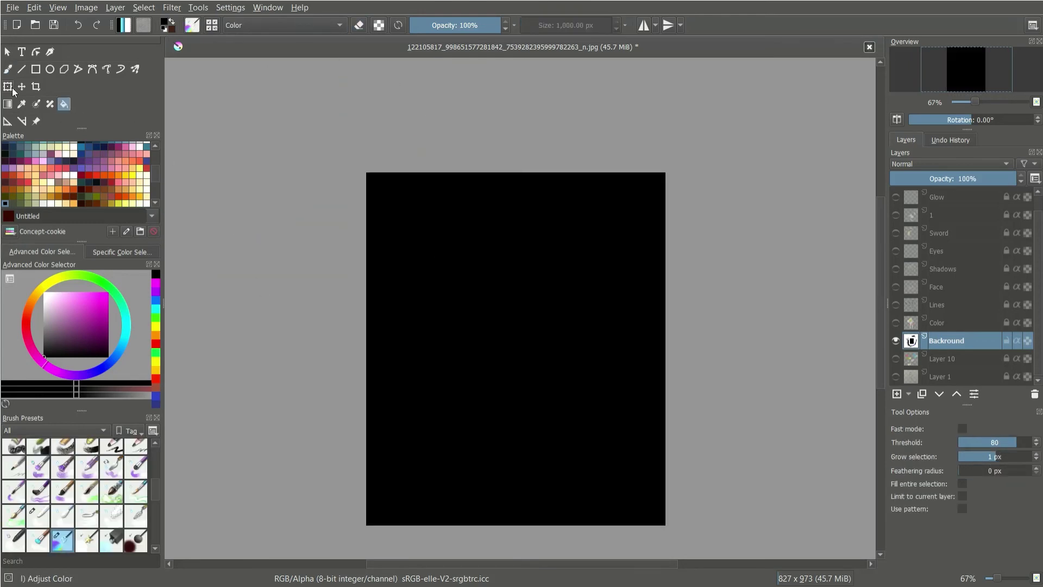
# Step: Paint magenta clouds over the dark background with Texture Snow Pile at 318.10 px and cover their middle with red
pyautogui.press('b')
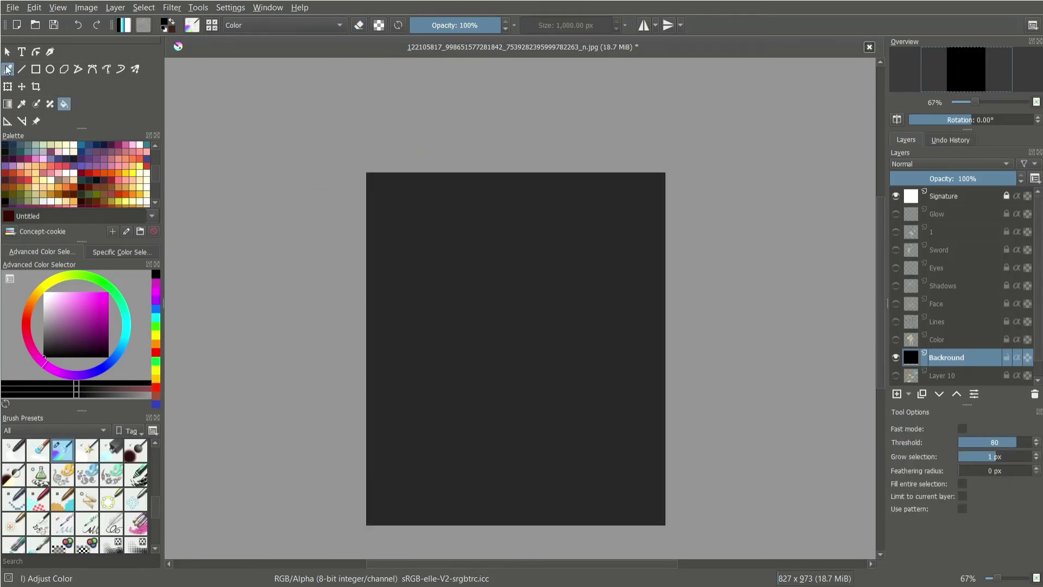
pyautogui.click(7, 70)
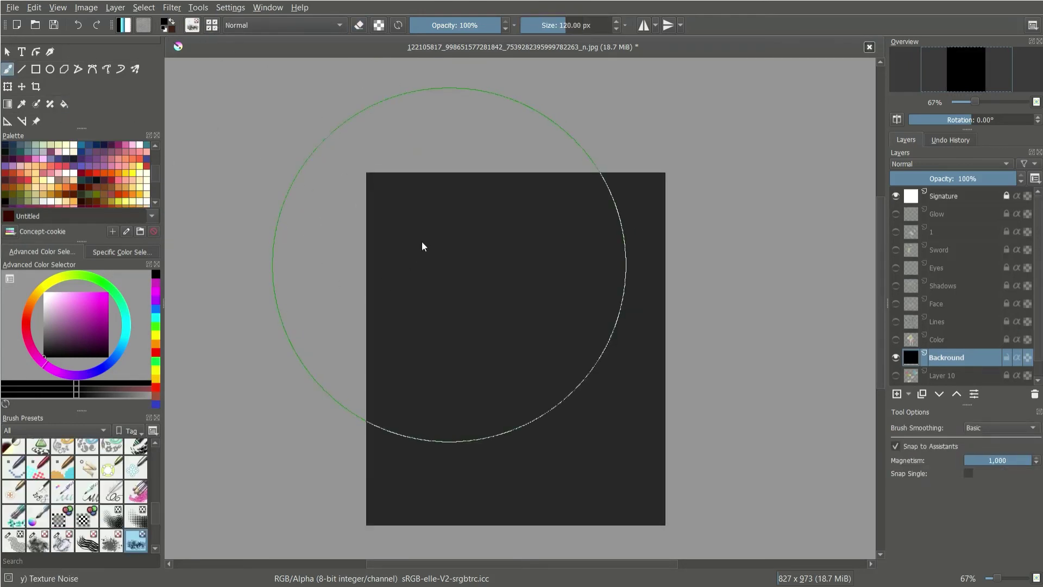
pyautogui.moveTo(566, 25); pyautogui.dragTo(586, 27)
pyautogui.moveTo(391, 206)
pyautogui.mouseDown()
pyautogui.moveTo(601, 233)
pyautogui.moveTo(455, 466)
pyautogui.moveTo(307, 353)
pyautogui.moveTo(523, 354)
pyautogui.moveTo(611, 517)
pyautogui.moveTo(506, 473)
pyautogui.mouseUp()
pyautogui.click(88, 307)
pyautogui.click(26, 325)
pyautogui.moveTo(450, 185)
pyautogui.mouseDown()
pyautogui.moveTo(408, 267)
pyautogui.moveTo(466, 459)
pyautogui.moveTo(480, 375)
pyautogui.moveTo(615, 198)
pyautogui.moveTo(571, 412)
pyautogui.mouseUp()
# Step: Layer golden orange clouds over the red area, add light green ones inside them and a green patch in the lower-left corner
pyautogui.click(39, 291)
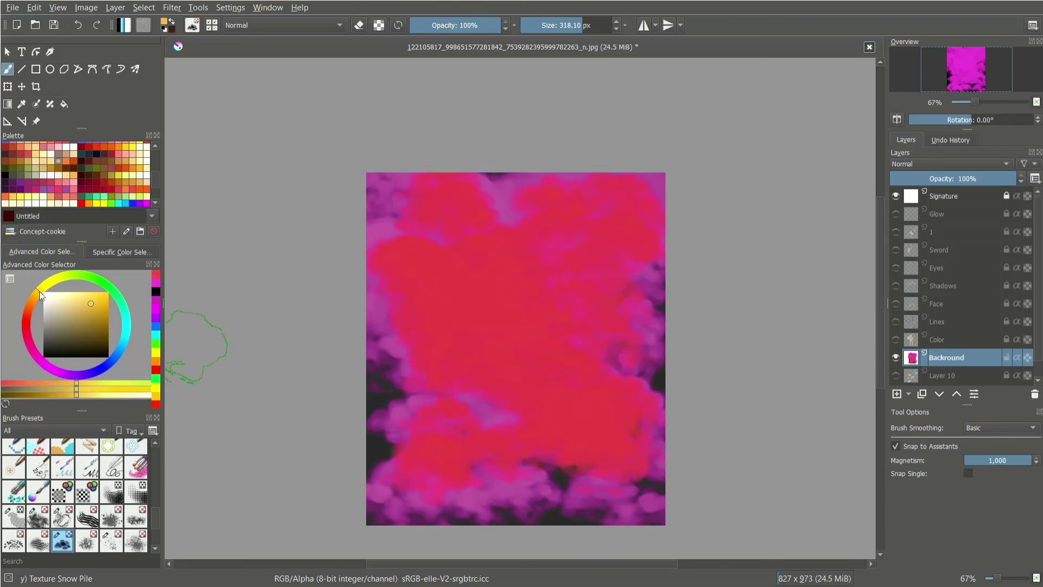
pyautogui.moveTo(462, 207)
pyautogui.mouseDown()
pyautogui.moveTo(372, 302)
pyautogui.moveTo(591, 260)
pyautogui.moveTo(523, 496)
pyautogui.mouseUp()
pyautogui.click(75, 275)
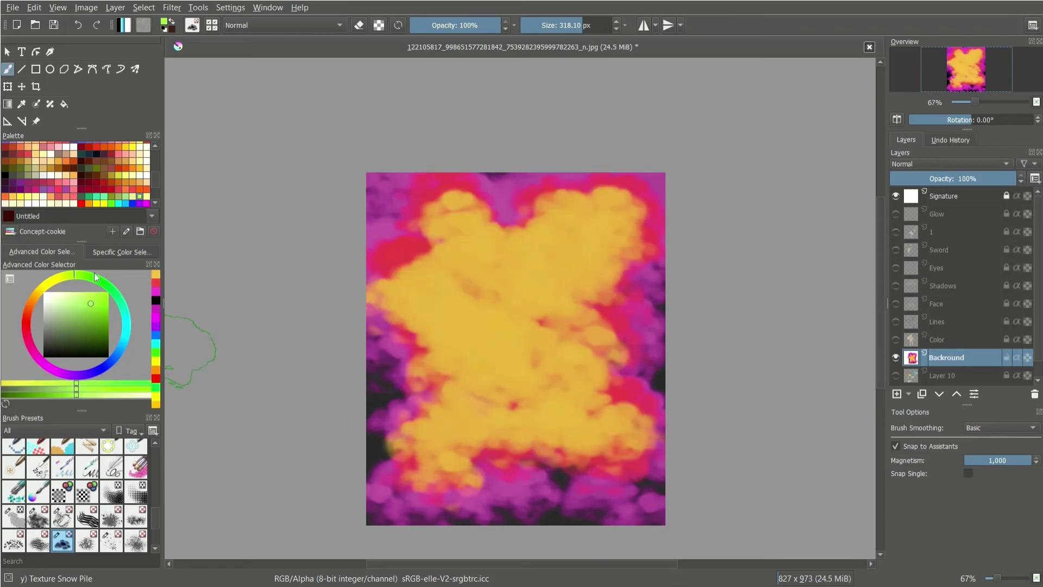
pyautogui.moveTo(418, 294)
pyautogui.mouseDown()
pyautogui.moveTo(485, 320)
pyautogui.moveTo(450, 348)
pyautogui.mouseUp()
pyautogui.moveTo(383, 481); pyautogui.dragTo(401, 532)
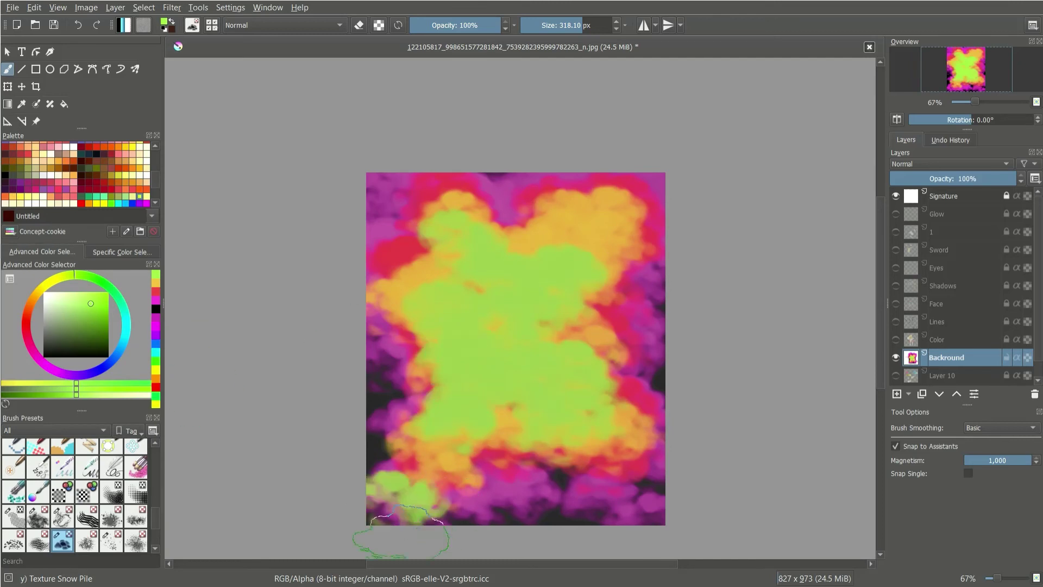
# Step: Paint turquoise, blue and violet clouds inward over the green area, ending with violet in the centre
pyautogui.click(113, 360)
pyautogui.moveTo(445, 310)
pyautogui.mouseDown()
pyautogui.moveTo(454, 326)
pyautogui.moveTo(543, 315)
pyautogui.mouseUp()
pyautogui.click(102, 368)
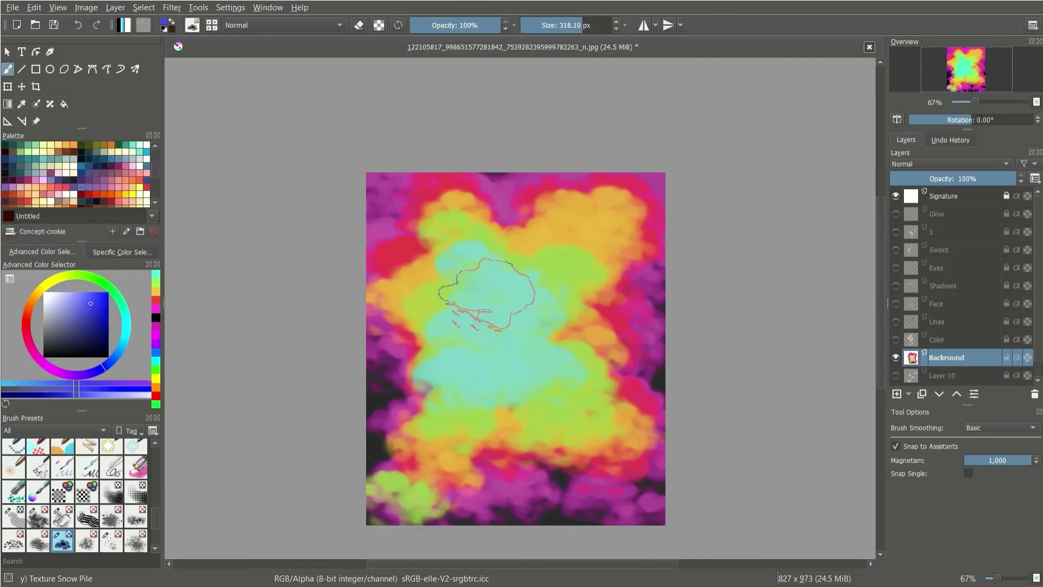
pyautogui.moveTo(465, 277); pyautogui.dragTo(522, 381)
pyautogui.click(67, 375)
pyautogui.moveTo(489, 326); pyautogui.dragTo(524, 345)
pyautogui.click(72, 375)
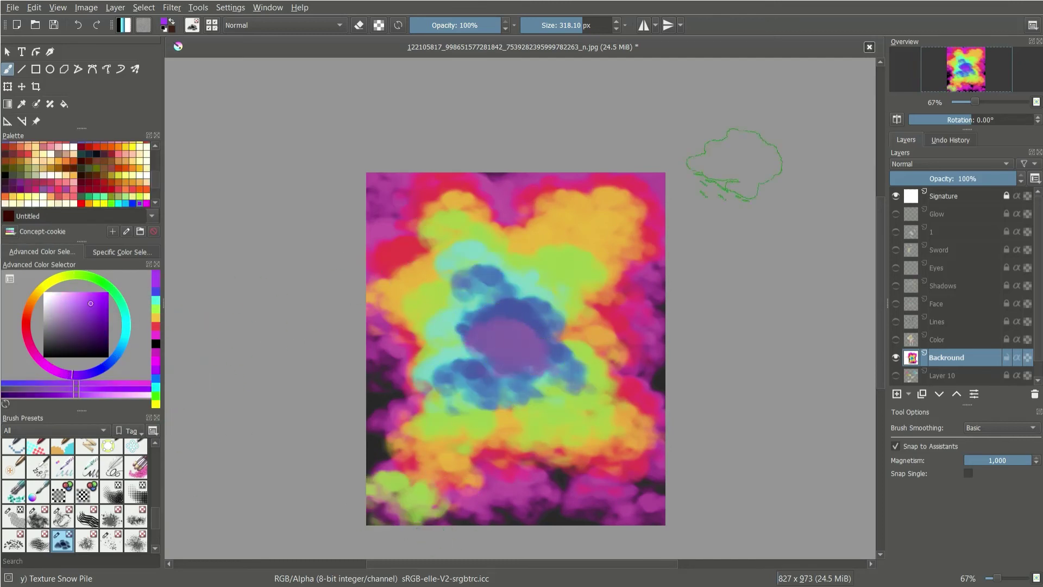
# Step: Check the rainbow clouds against the character layers, lock the Backround layer and leave the character layers shown
pyautogui.moveTo(896, 340); pyautogui.dragTo(896, 223)
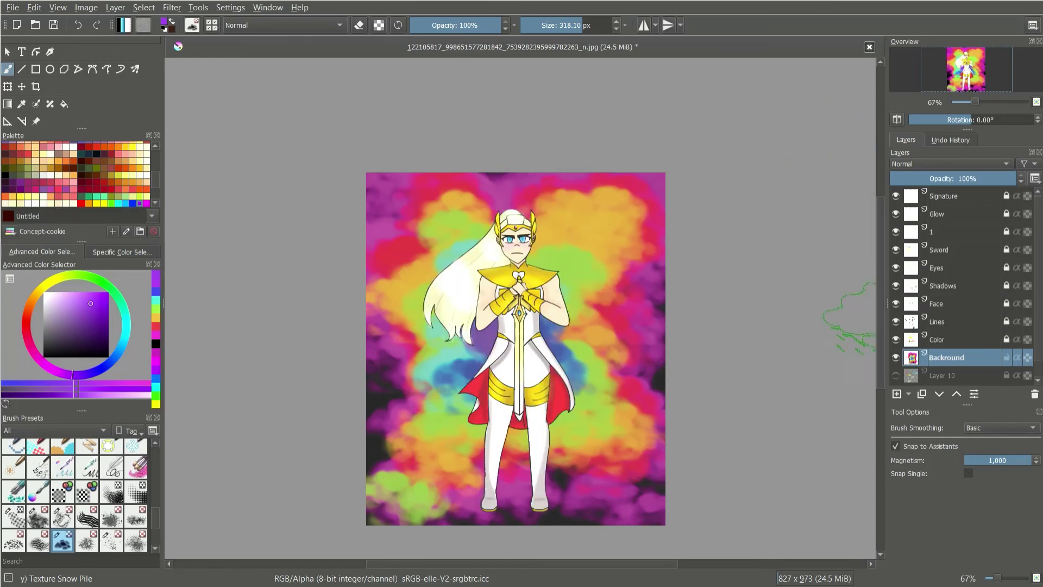
pyautogui.moveTo(896, 339); pyautogui.dragTo(896, 218)
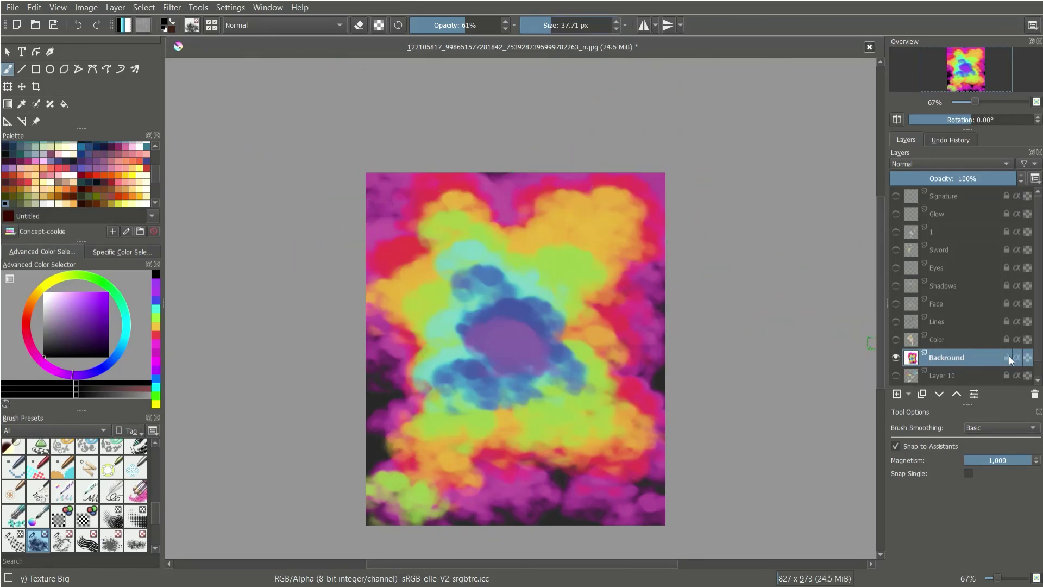
pyautogui.moveTo(896, 339); pyautogui.dragTo(896, 231)
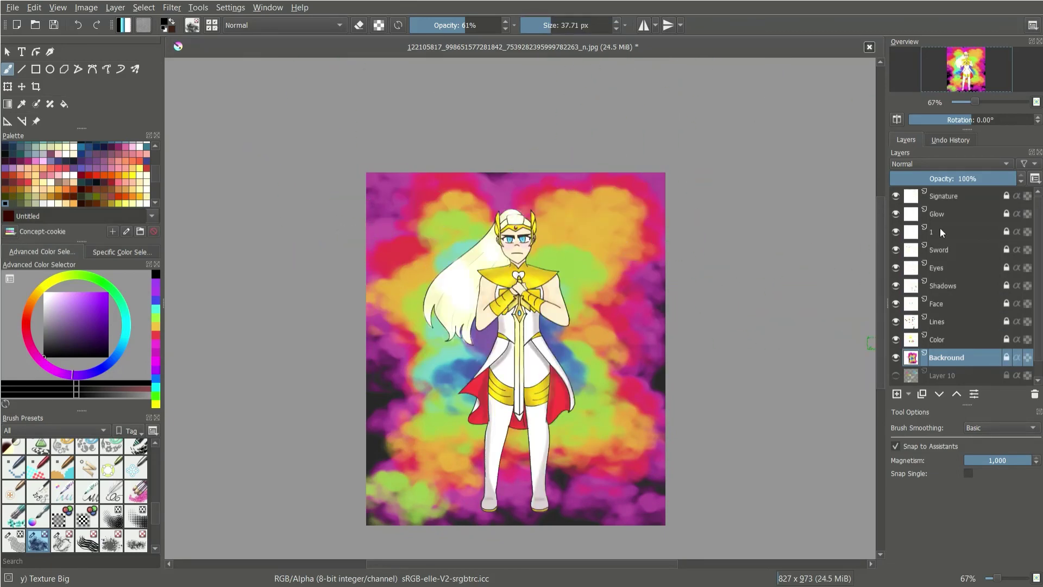
# Step: Unlock the Glow layer and prepare the Adjust Color brush with a very pale yellow
pyautogui.click(957, 214)
pyautogui.press('/')
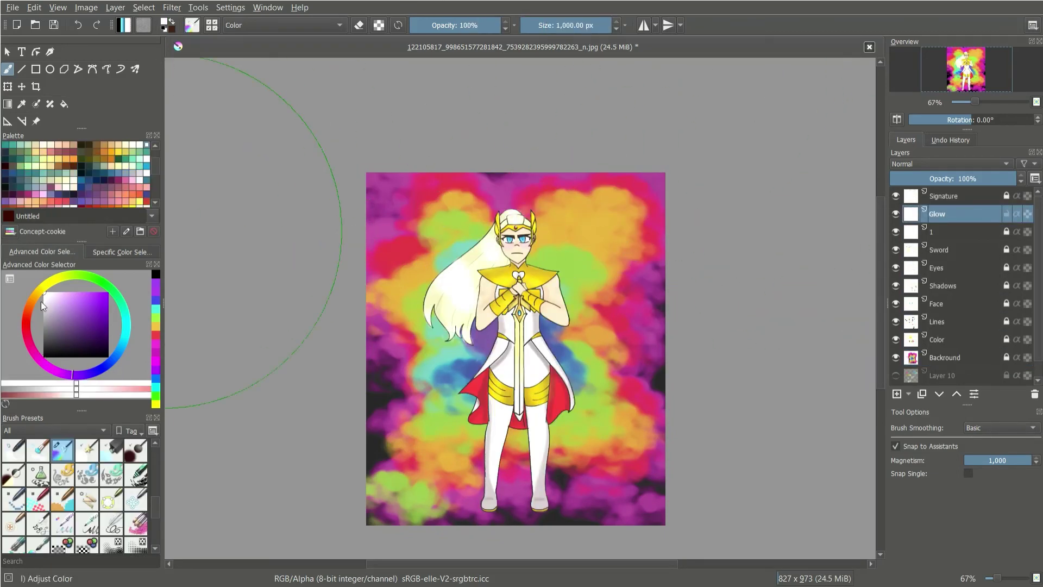
pyautogui.click(50, 292)
# Step: Try to paint a pale yellow glow over the character at 100% opacity
pyautogui.moveTo(967, 105); pyautogui.dragTo(994, 102)
pyautogui.moveTo(516, 326); pyautogui.dragTo(516, 245)
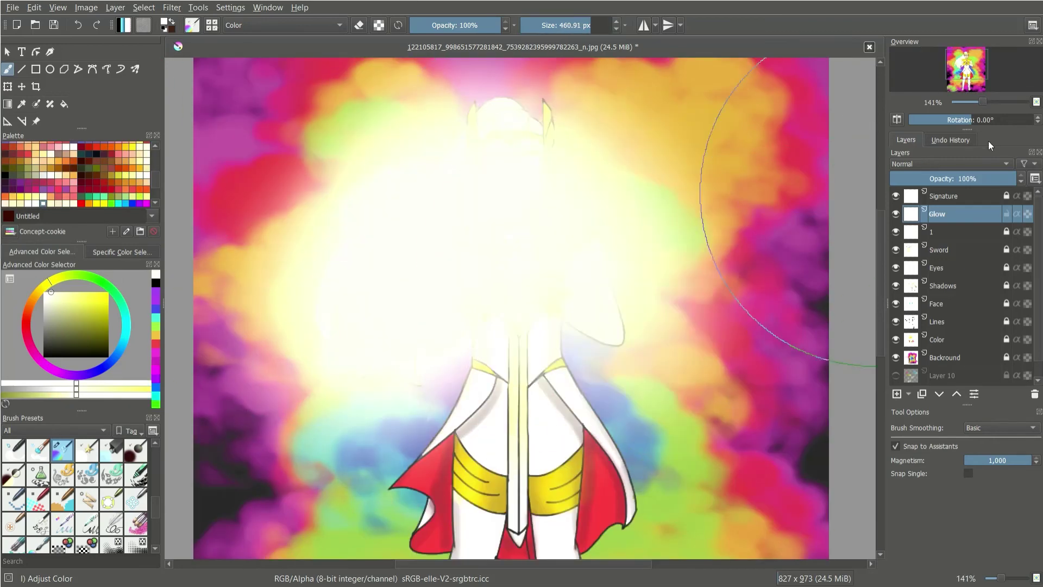
pyautogui.moveTo(995, 101); pyautogui.dragTo(976, 101)
pyautogui.moveTo(511, 462); pyautogui.dragTo(500, 223)
pyautogui.hotkey('ctrl', 'z')
# Step: Brush a soft pale yellow glow over the whole character with Adjust Color at 37% opacity and 399.55 px
pyautogui.moveTo(499, 25); pyautogui.dragTo(461, 25)
pyautogui.moveTo(511, 434)
pyautogui.mouseDown()
pyautogui.moveTo(500, 228)
pyautogui.moveTo(520, 451)
pyautogui.moveTo(495, 255)
pyautogui.moveTo(545, 453)
pyautogui.mouseUp()
pyautogui.hotkey('ctrl', 'z')
pyautogui.moveTo(549, 223)
pyautogui.mouseDown()
pyautogui.moveTo(522, 472)
pyautogui.moveTo(466, 454)
pyautogui.mouseUp()
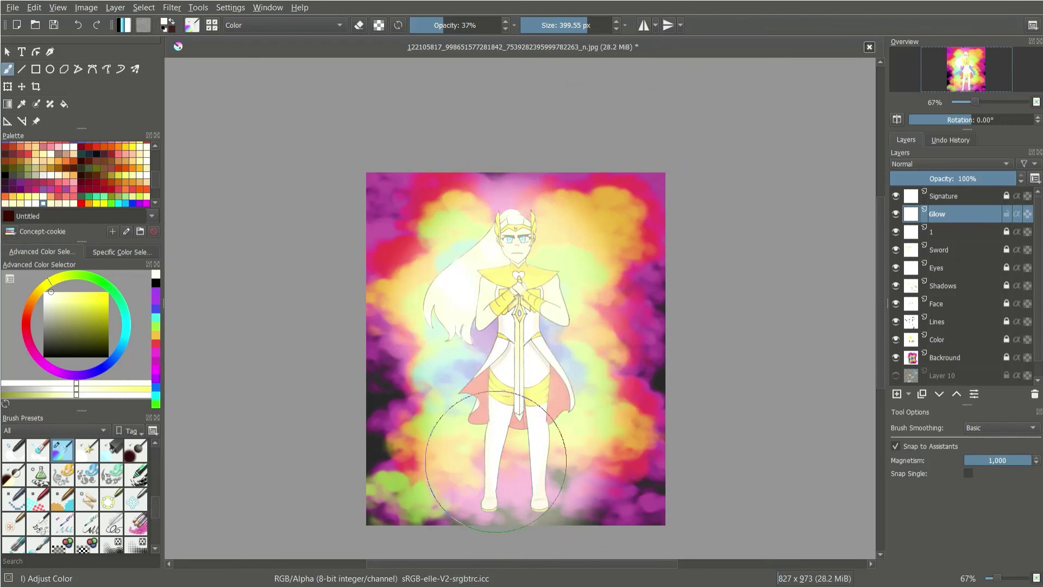
pyautogui.hotkey('ctrl', 'z')
pyautogui.moveTo(441, 223)
pyautogui.mouseDown()
pyautogui.moveTo(532, 231)
pyautogui.moveTo(519, 440)
pyautogui.moveTo(504, 446)
pyautogui.mouseUp()
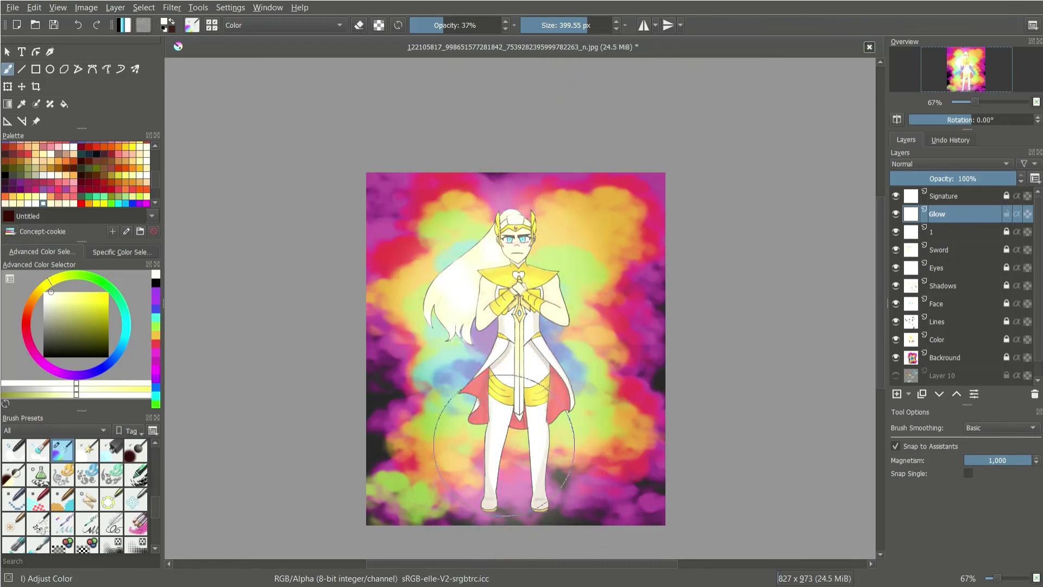
pyautogui.moveTo(517, 240); pyautogui.dragTo(544, 478)
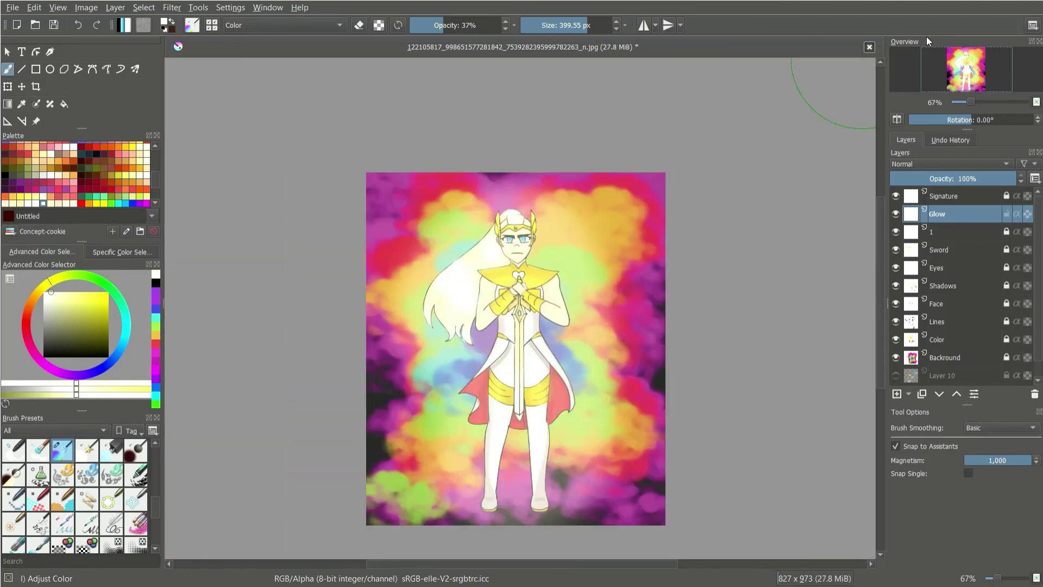
# Step: Brush soft pastel glows in pale green, blue and magenta over the sword with Adjust Color at 114.11 px
pyautogui.press('+')
pyautogui.press('+')
pyautogui.press('+')
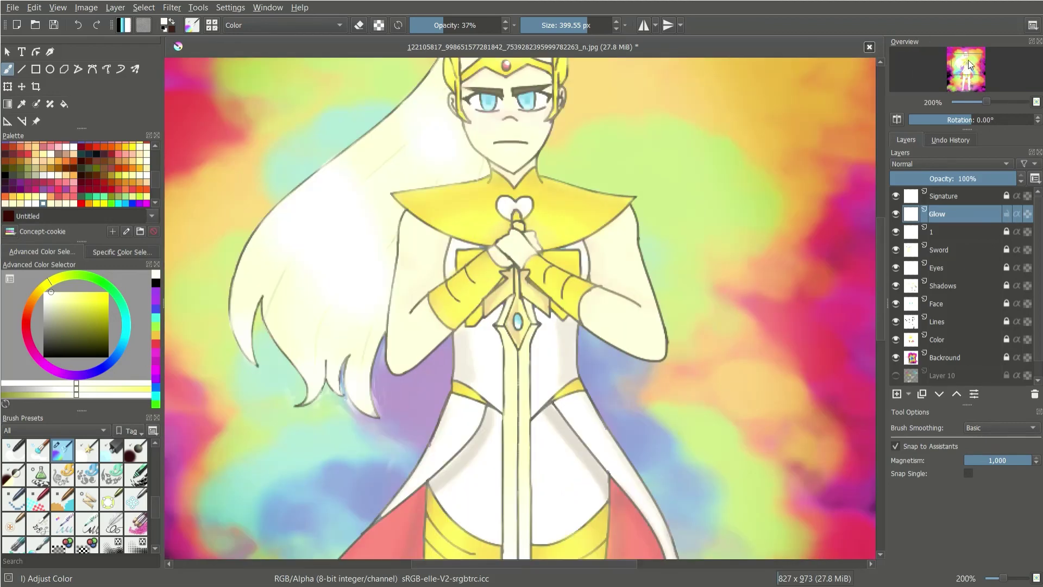
pyautogui.scroll(-4, 521, 305)
pyautogui.scroll(3, 522, 305)
pyautogui.moveTo(569, 33); pyautogui.dragTo(548, 33)
pyautogui.moveTo(986, 102)
pyautogui.mouseDown()
pyautogui.moveTo(971, 108)
pyautogui.moveTo(983, 102)
pyautogui.mouseUp()
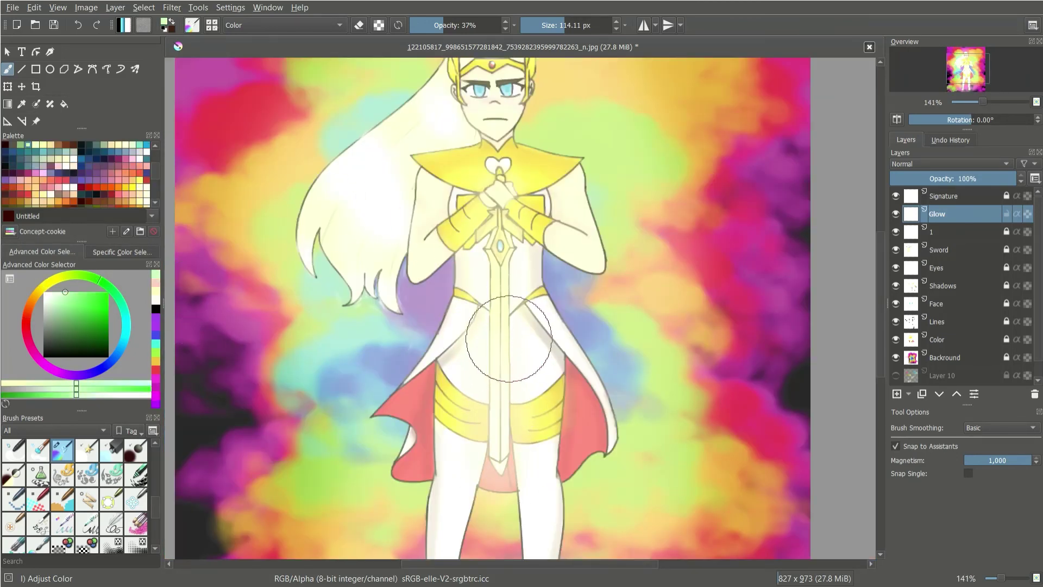
pyautogui.click(108, 363)
pyautogui.click(57, 368)
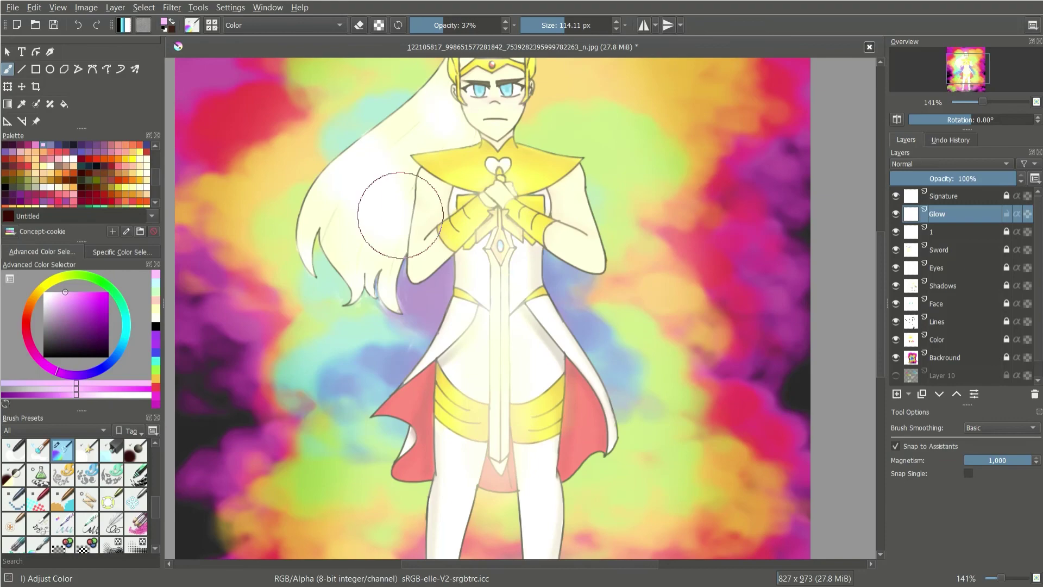
# Step: Choose a pale cyan for the glow and bring the character's eyes into close view
pyautogui.click(131, 325)
pyautogui.moveTo(982, 102)
pyautogui.mouseDown()
pyautogui.moveTo(971, 109)
pyautogui.moveTo(1000, 106)
pyautogui.moveTo(987, 113)
pyautogui.moveTo(981, 81)
pyautogui.moveTo(985, 106)
pyautogui.moveTo(1000, 106)
pyautogui.mouseUp()
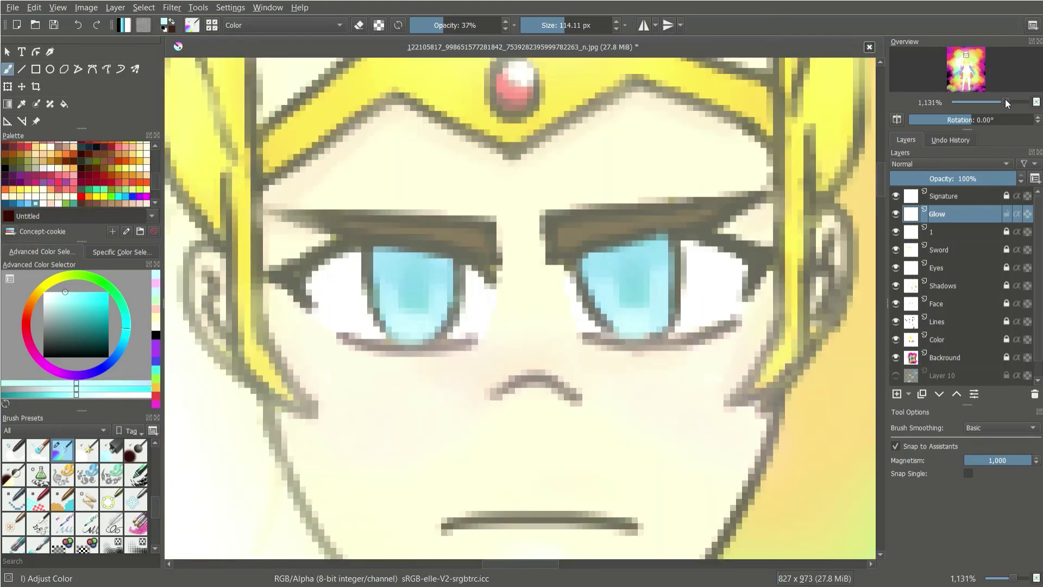
pyautogui.moveTo(513, 126); pyautogui.dragTo(166, 513)
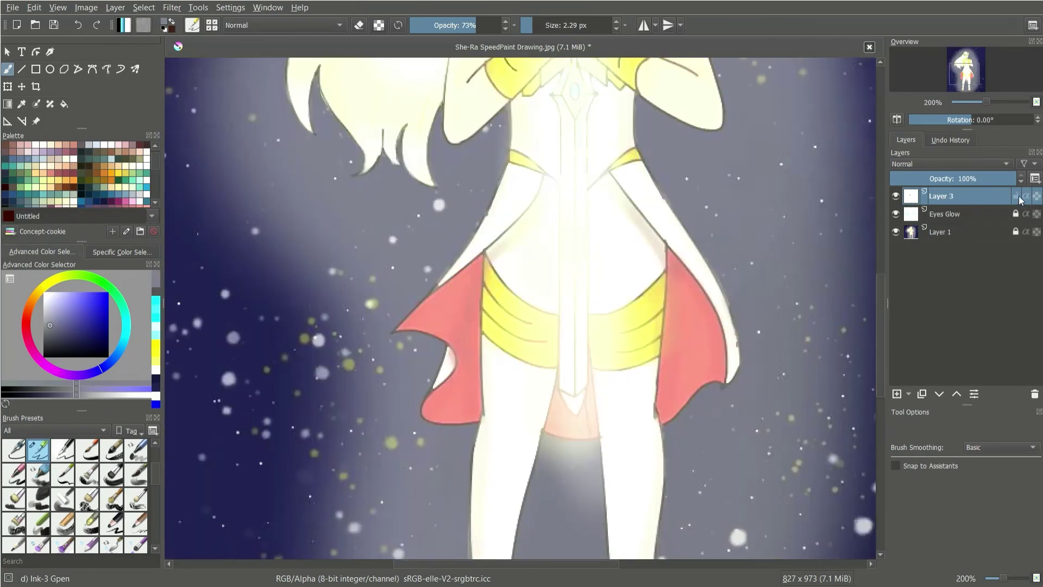
# Step: Sign the artwork on a new top layer with initials in magenta, pink and light blue beside the red cape, using Ink-3 Gpen at 2.29 px
pyautogui.scroll(4, 470, 309)
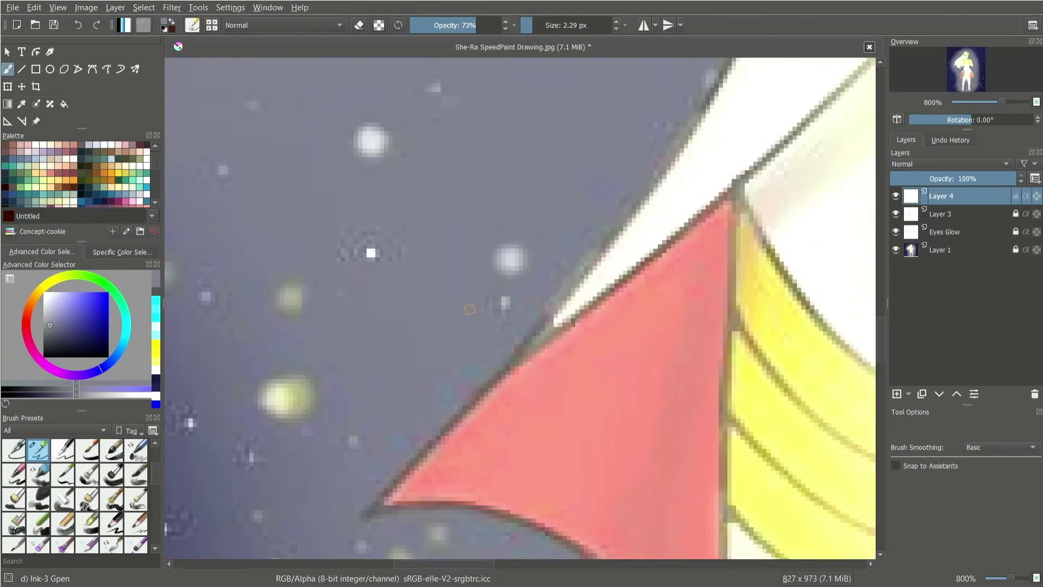
pyautogui.click(97, 293)
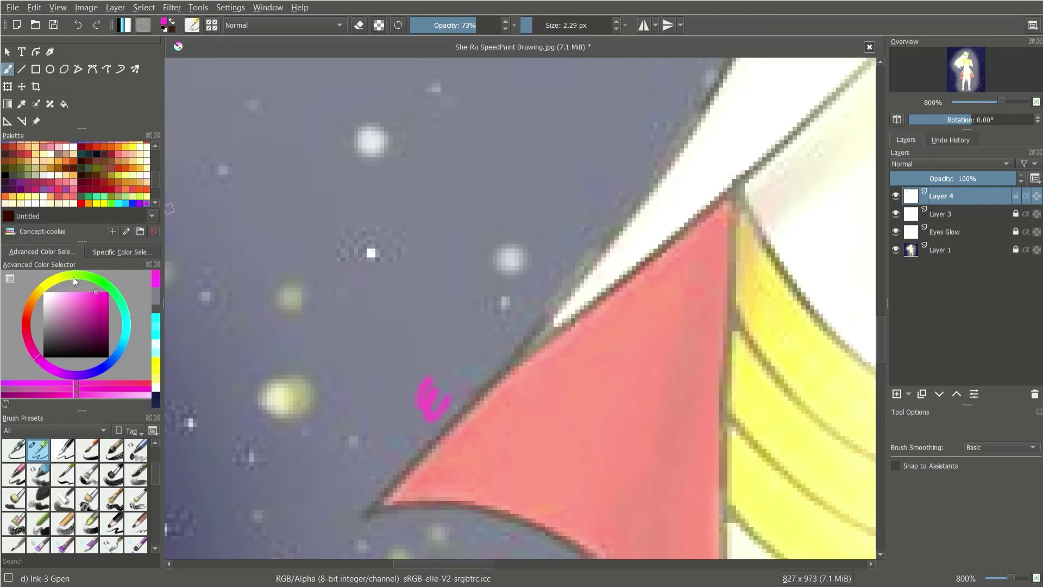
pyautogui.click(70, 293)
pyautogui.click(121, 343)
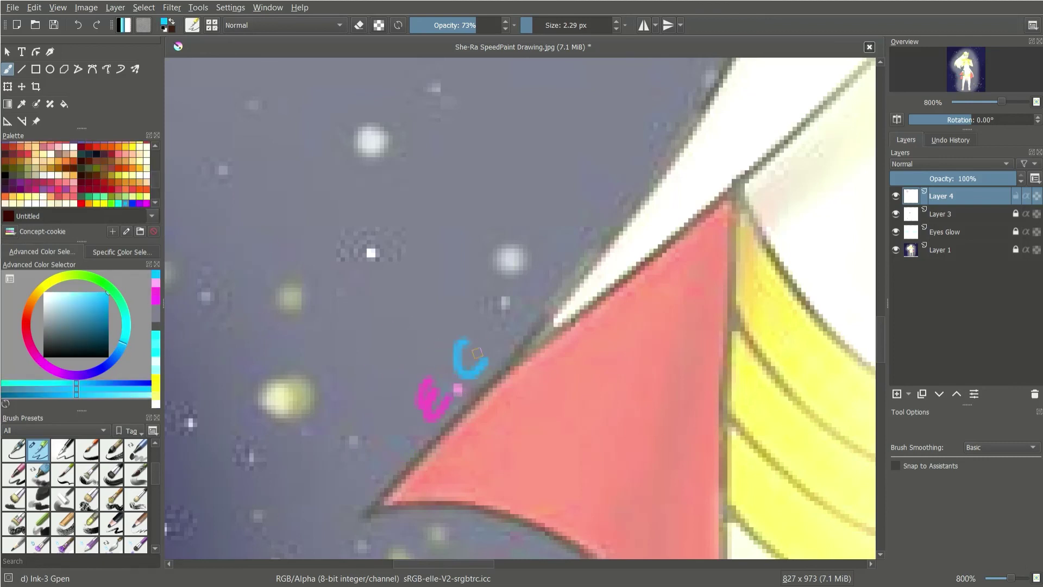
pyautogui.moveTo(1001, 102); pyautogui.dragTo(973, 102)
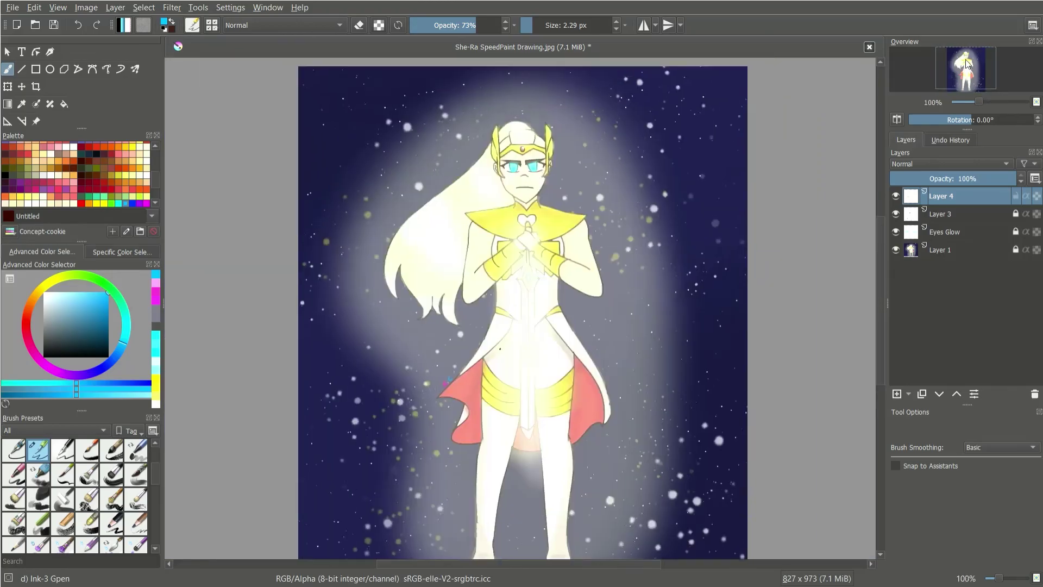